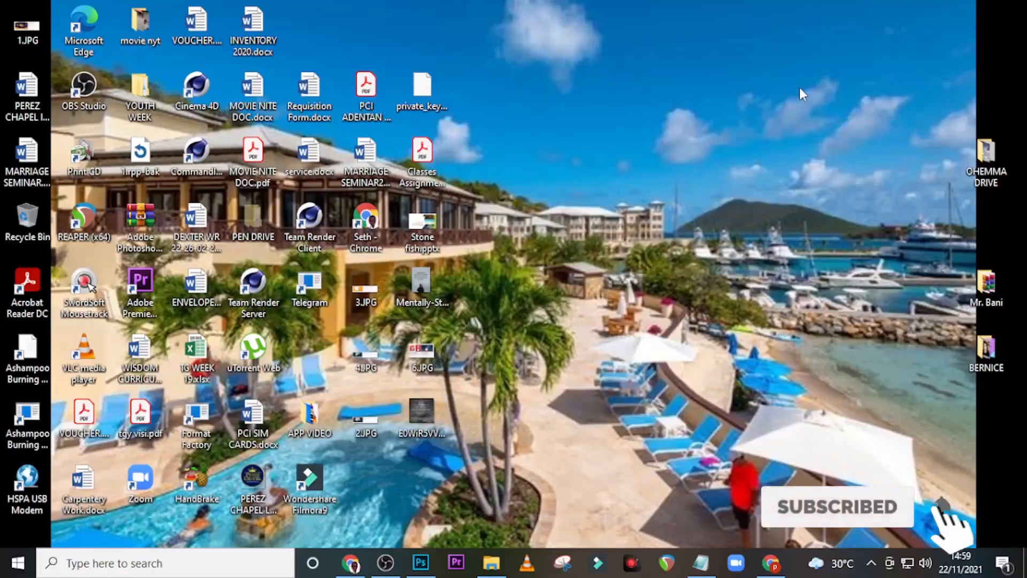
Step: Create a 2000 × 2000 px document at 300 ppi with a black background (Untitled-1)
click(421, 561)
key(ctrl+n)
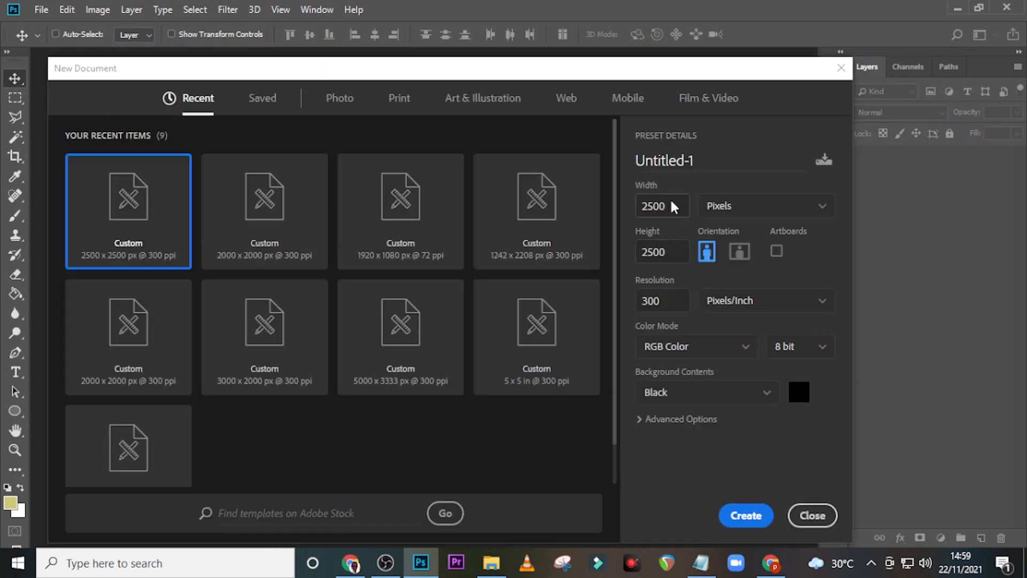
click(673, 207)
text(2000)
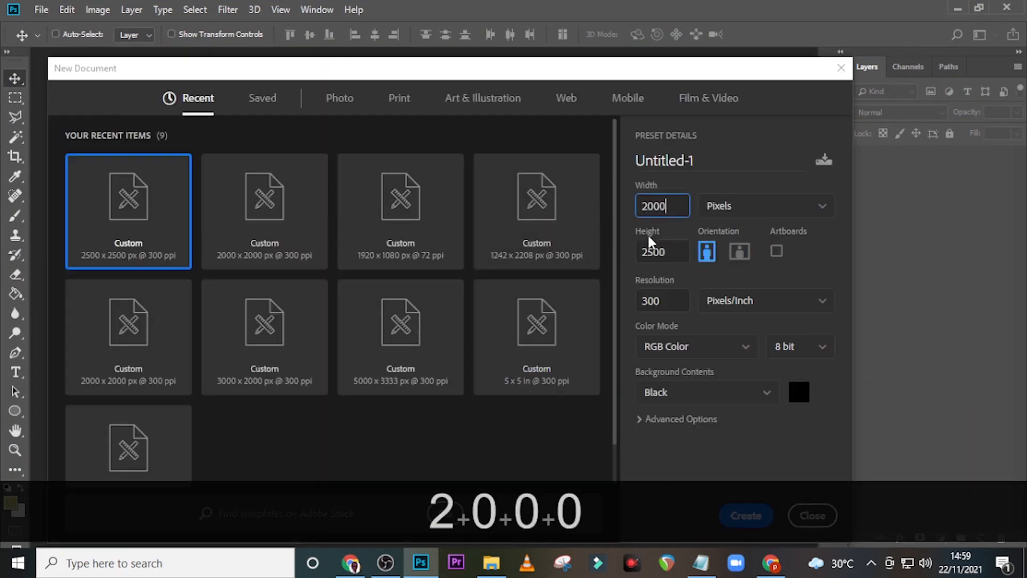
click(677, 255)
text(2000)
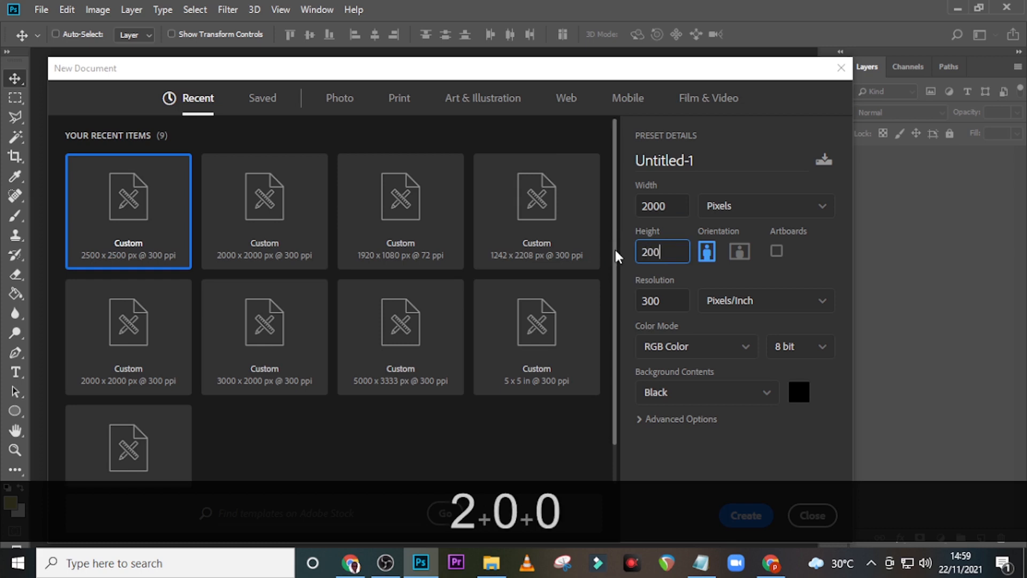
click(643, 302)
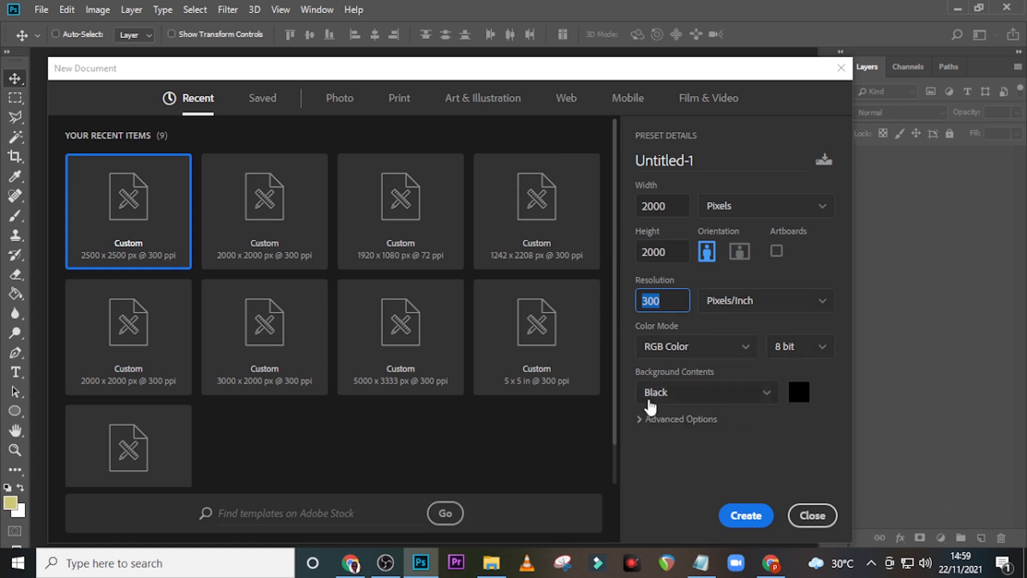
click(746, 523)
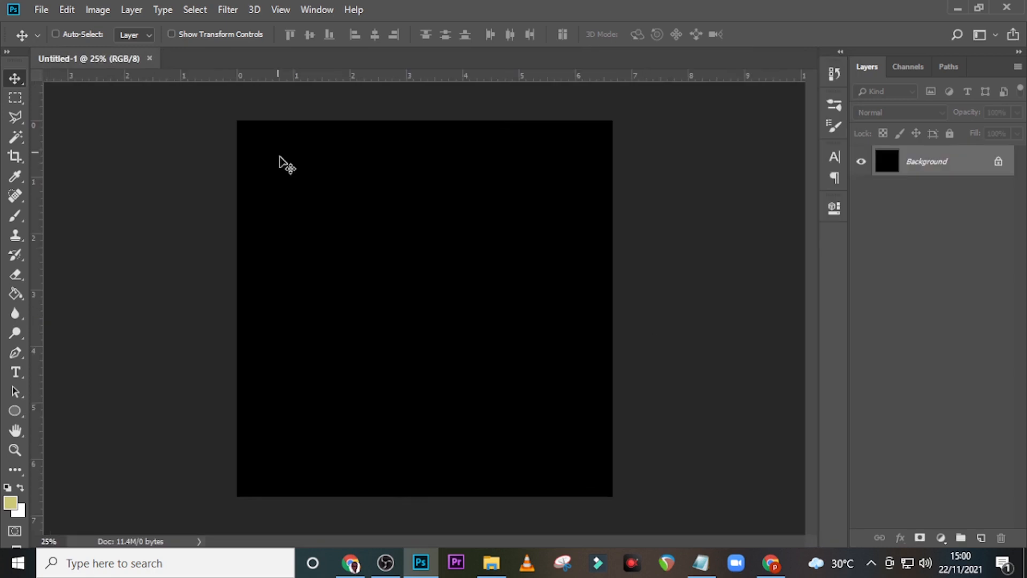
Step: Show the rulers and drag a vertical guide to the horizontal centre of the canvas
key(t)
click(15, 80)
key(ctrl+r)
key(ctrl+r)
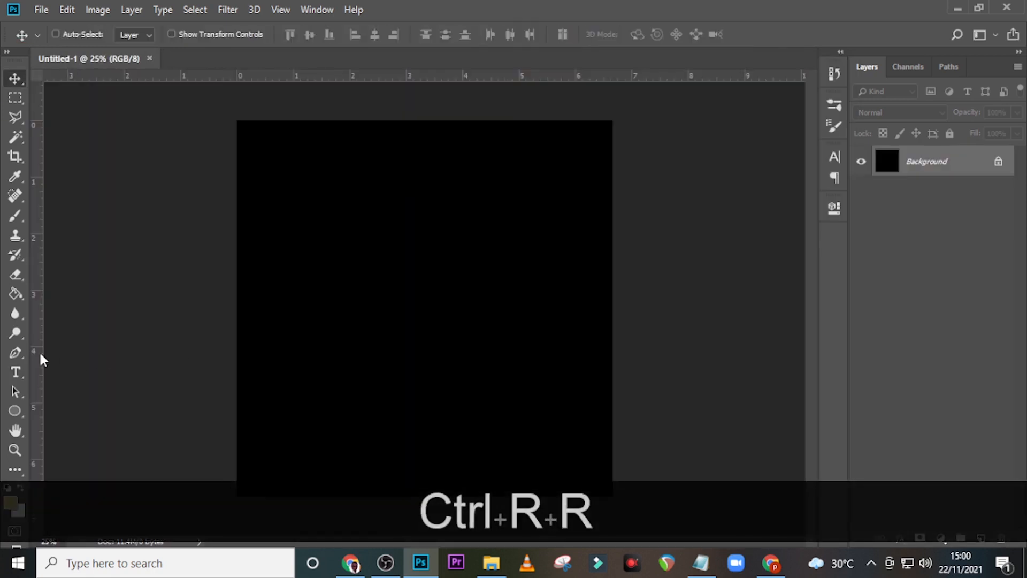
drag(43, 359, 424, 342)
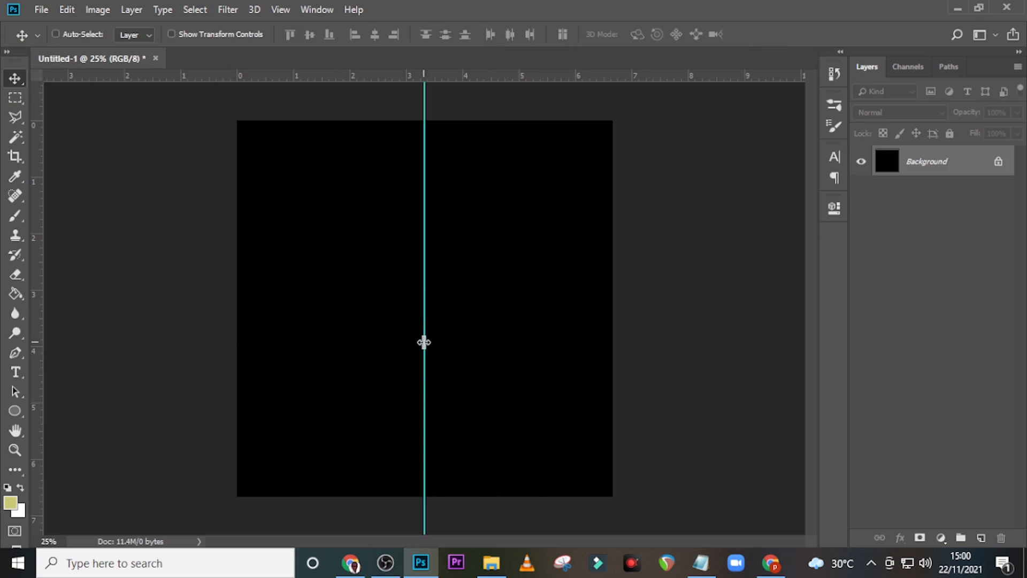
Step: Place the wallpaperflare starfield image into the document
click(491, 563)
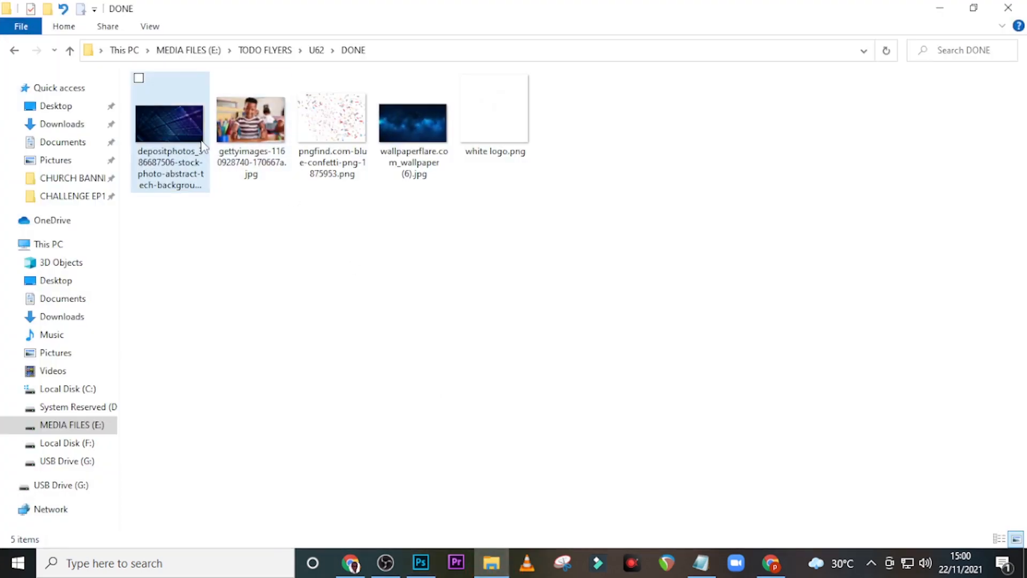
drag(412, 123, 492, 417)
key(alt+shift+Return)
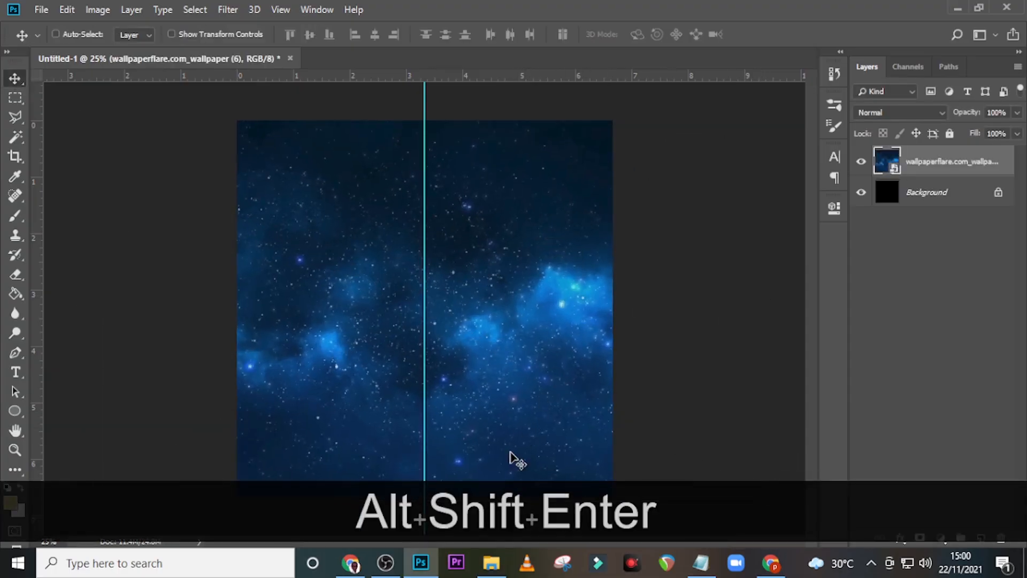
Step: Place the depositphotos abstract tech grid image, rotated and skewed over the starfield
click(506, 570)
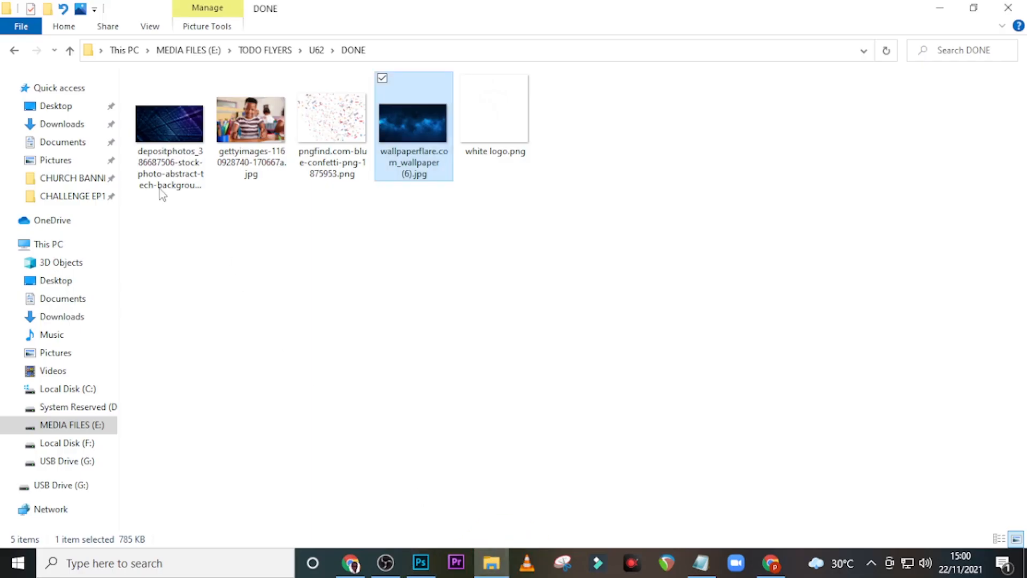
click(158, 122)
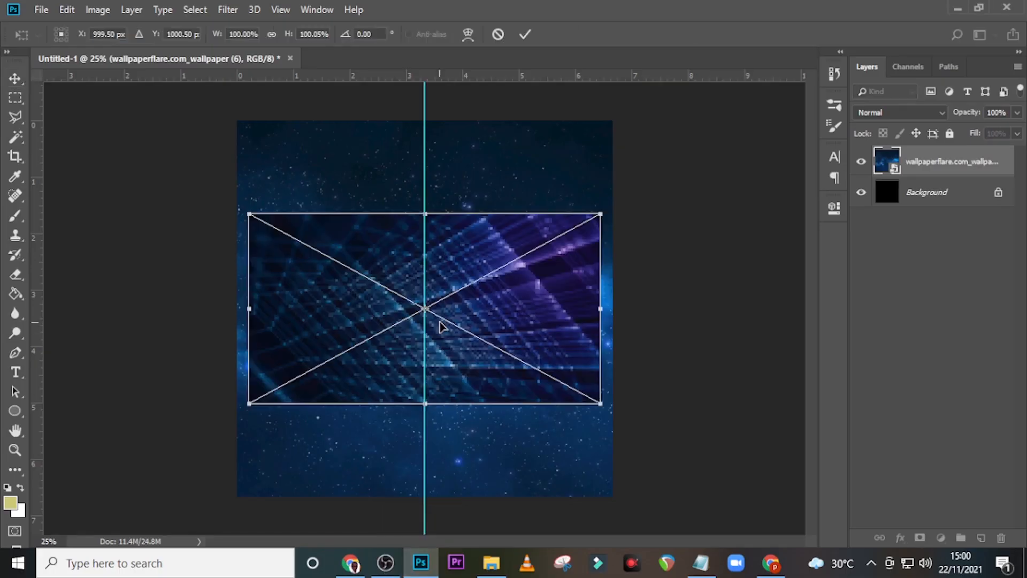
drag(595, 443, 508, 197)
key(Return)
Step: Set the tech grid layer to Color Dodge and nudge it slightly up and right
click(867, 114)
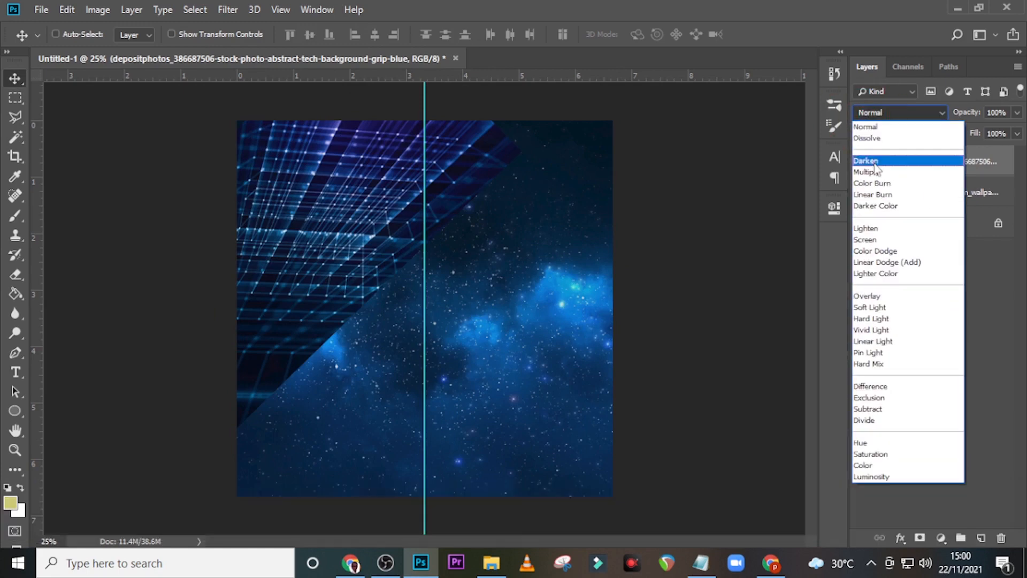
click(877, 250)
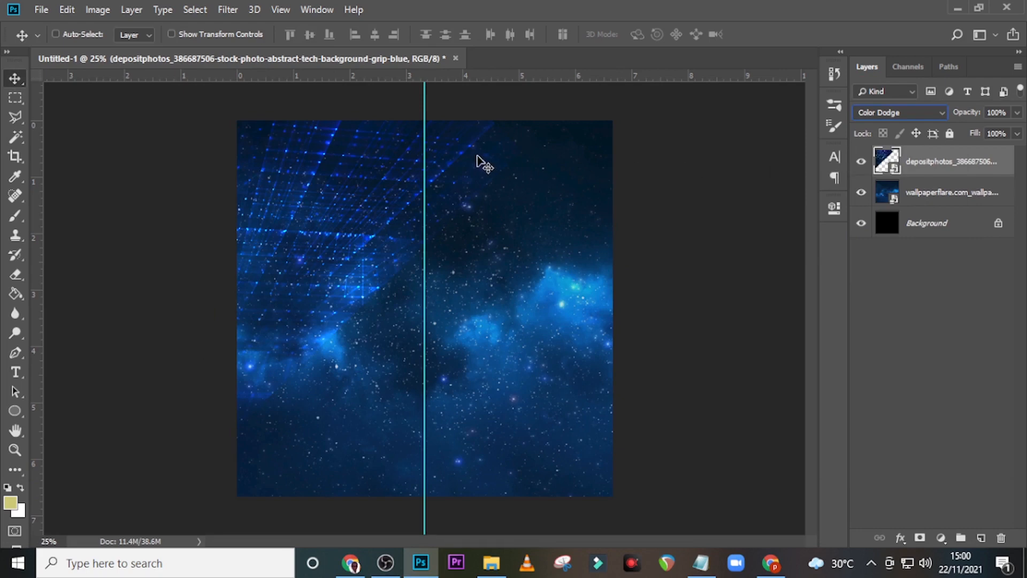
key(ctrl+t)
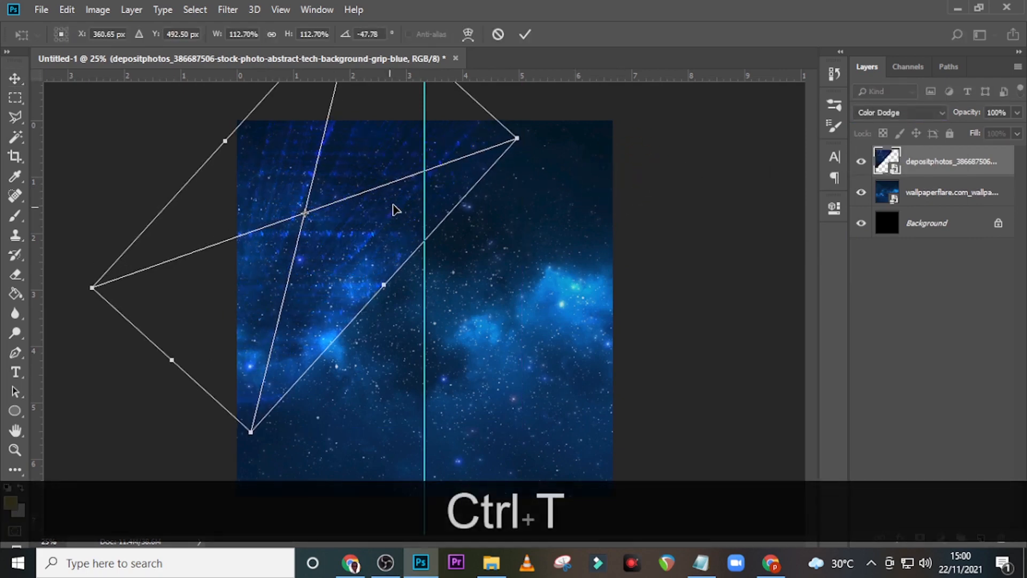
drag(394, 209, 399, 203)
key(Return)
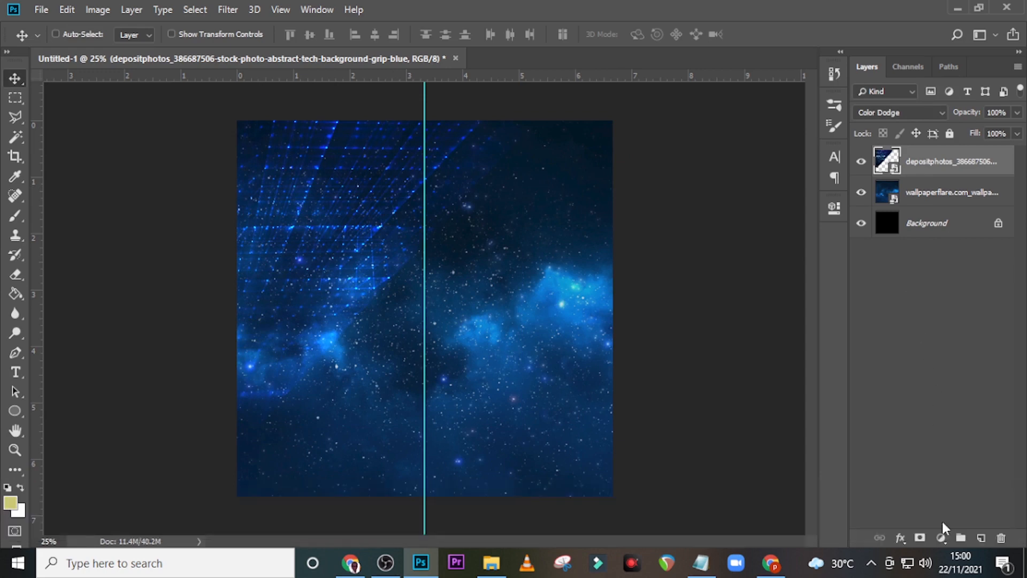
click(942, 538)
Step: Add a #070002 Solid Color fill layer blended in Soft Light
click(940, 277)
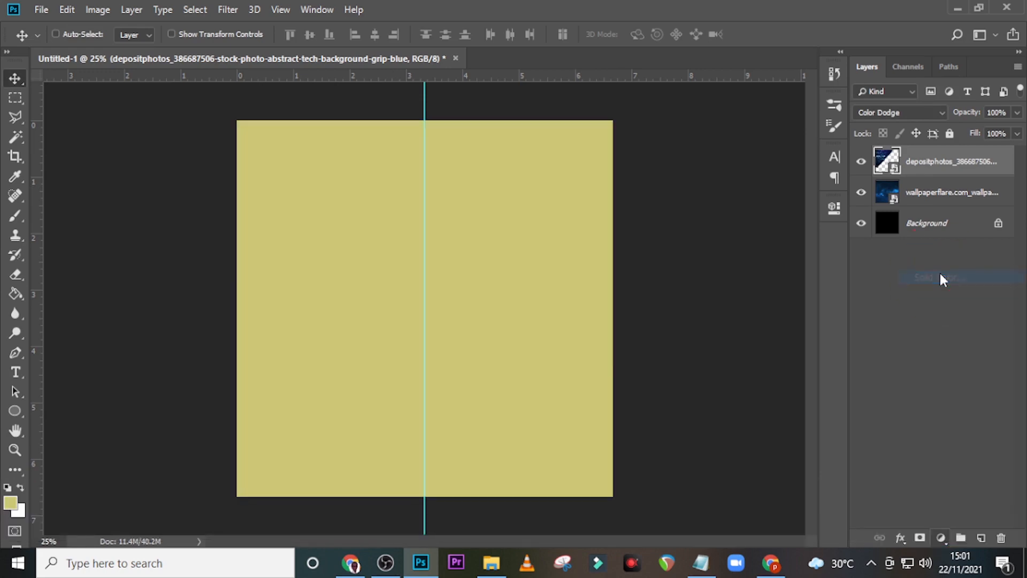
text(0)
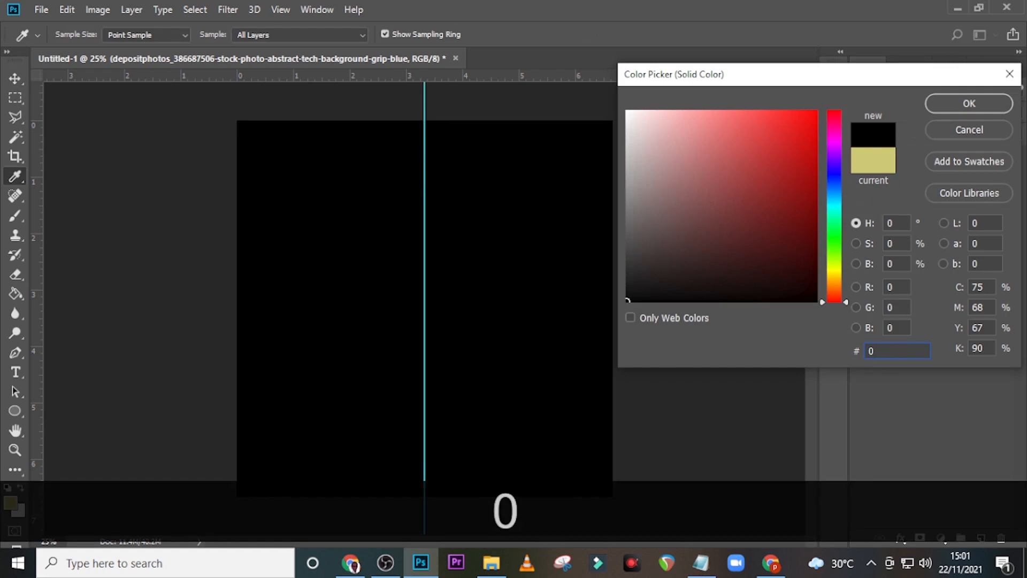
text(700)
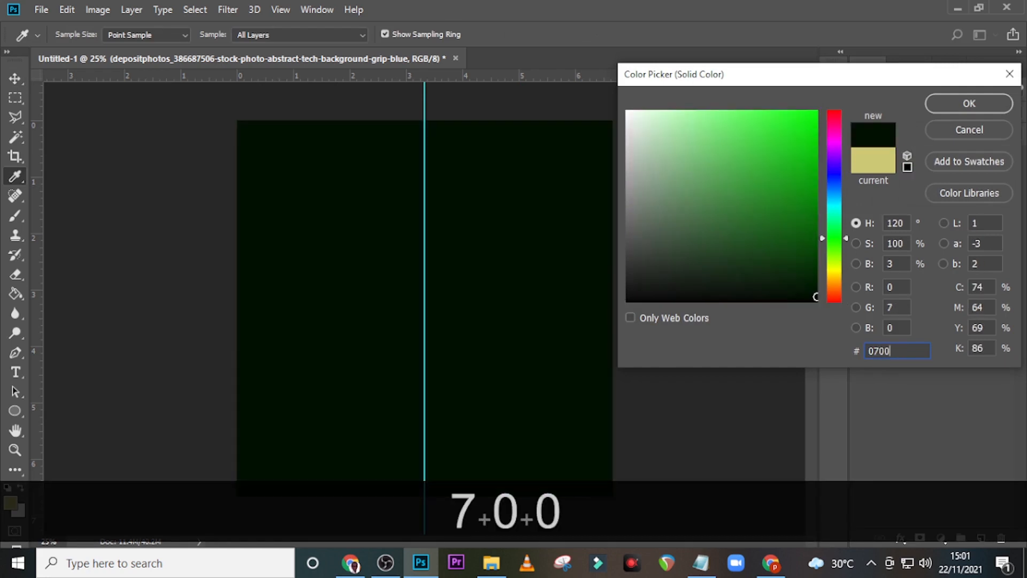
text(02)
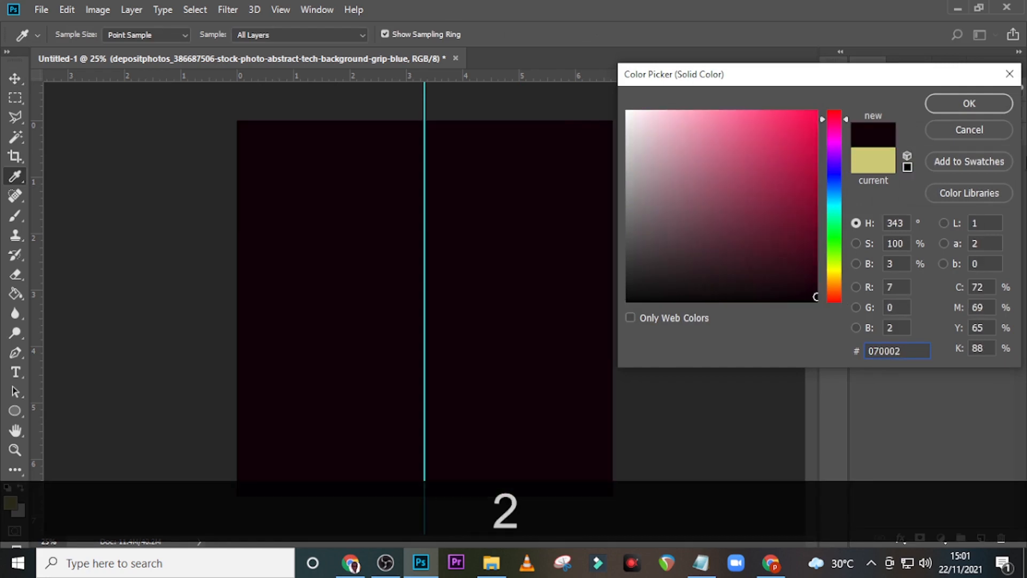
click(967, 104)
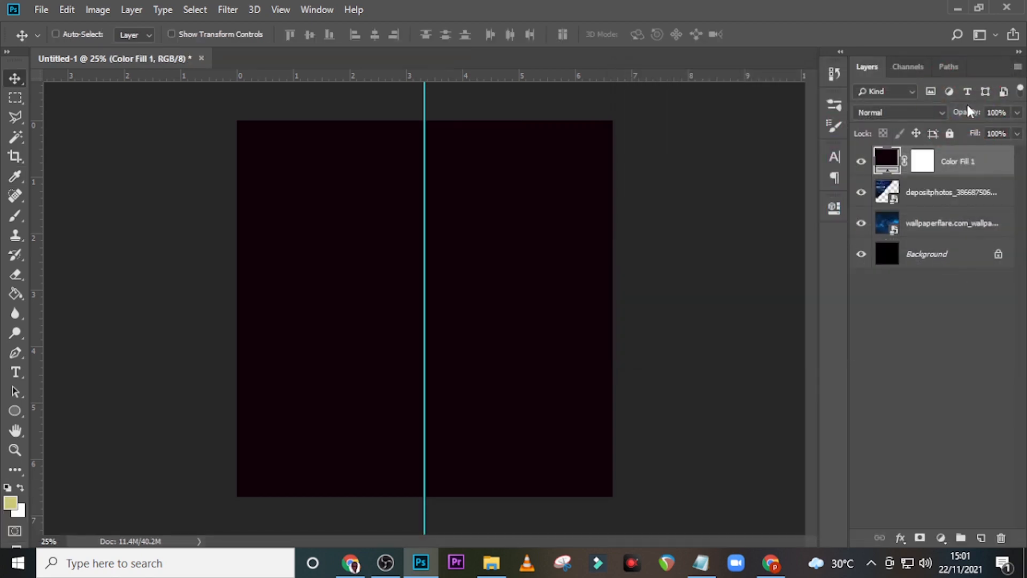
click(900, 113)
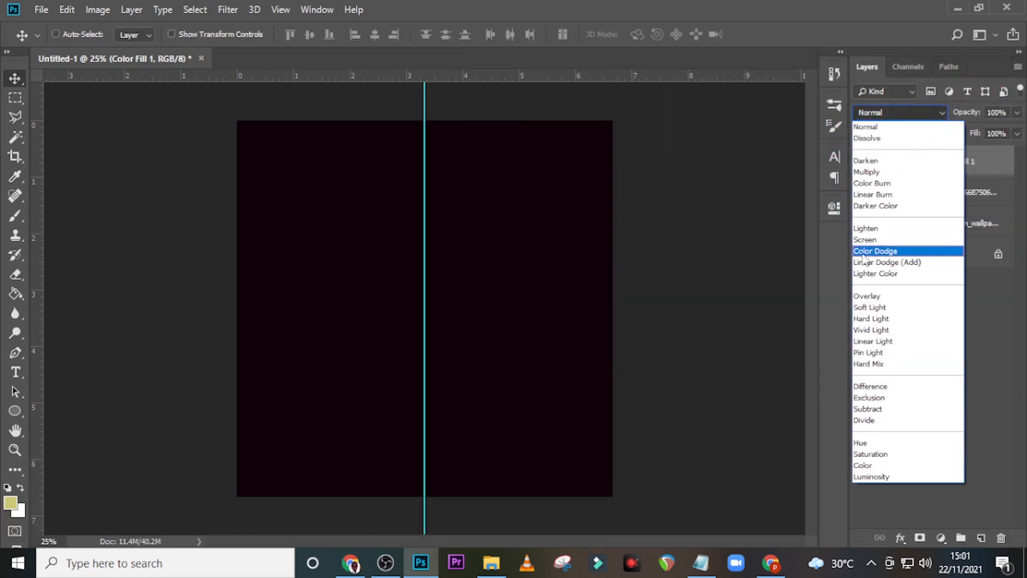
click(871, 310)
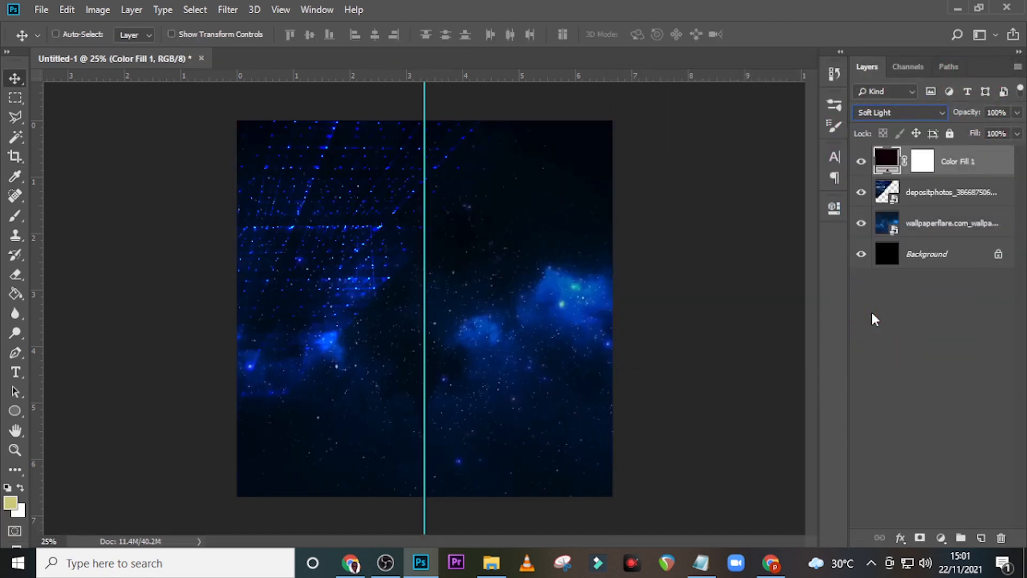
Step: Group the colour fill, tech grid and wallpaper layers and name the group BG
click(963, 158)
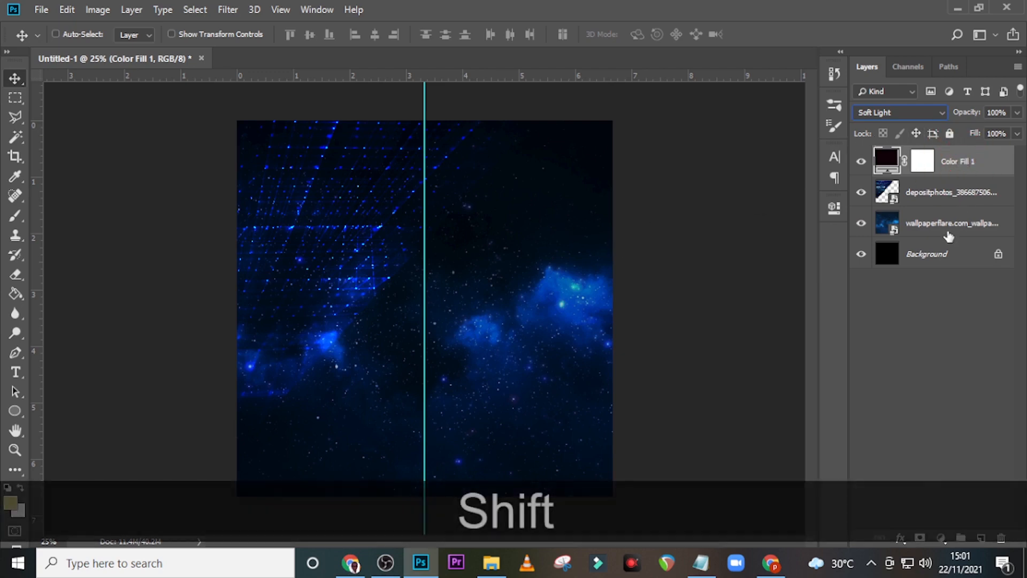
shift+click(946, 234)
key(ctrl+shift+g)
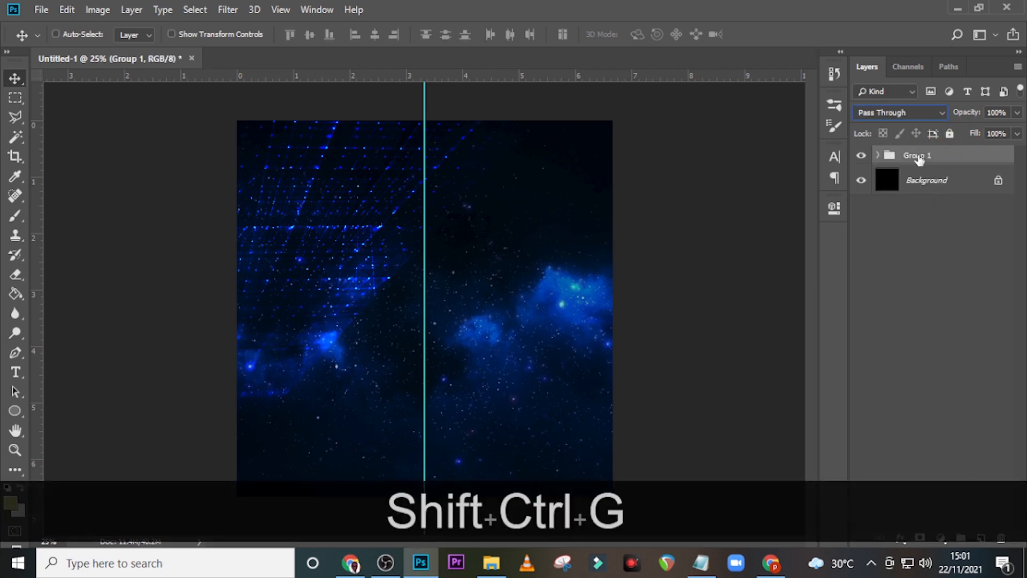
double_click(915, 155)
text(BG)
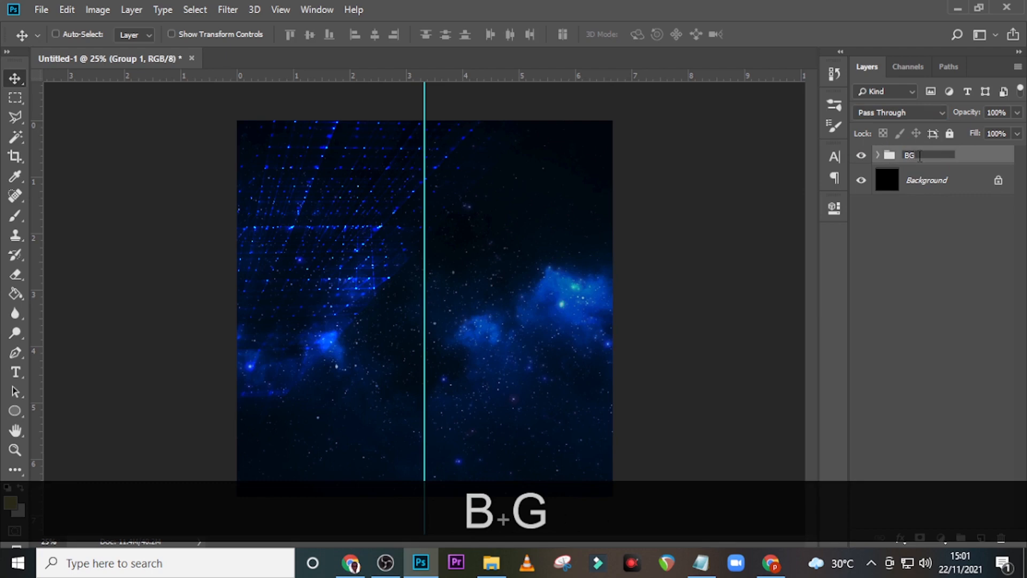
key(Return)
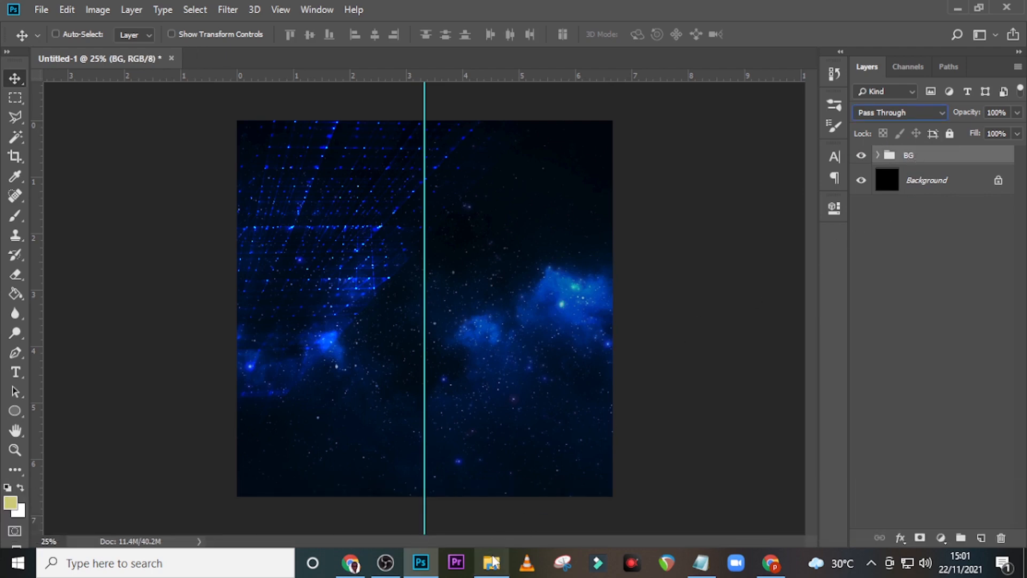
Step: Draw a large circle over the background with the Ellipse Tool
mouse_move(493, 561)
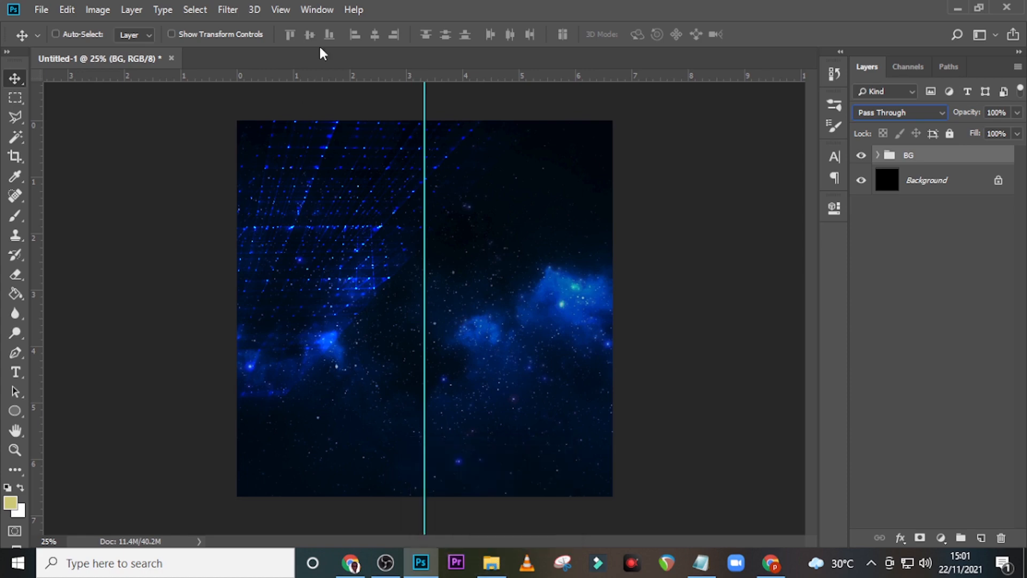
click(15, 410)
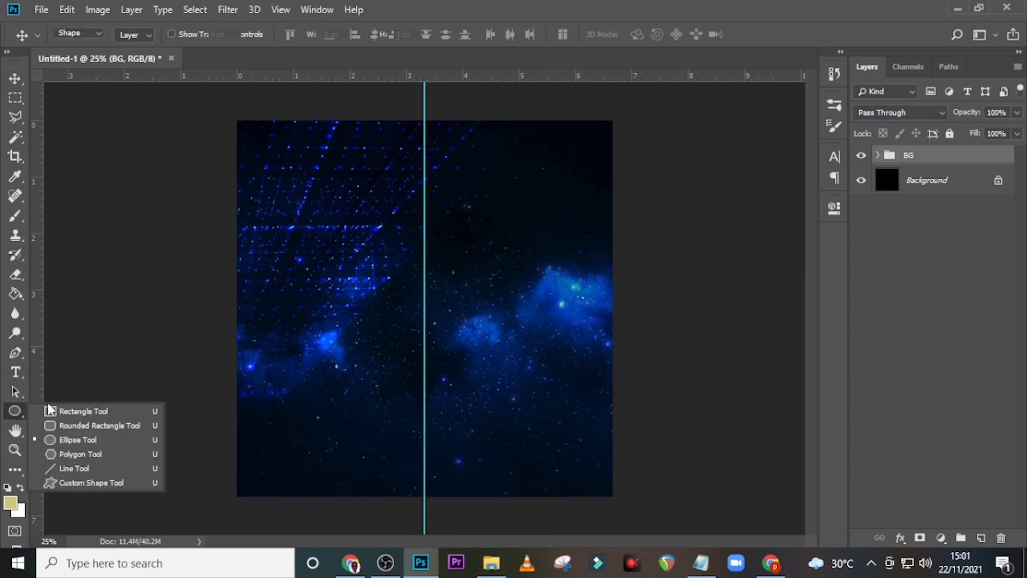
click(72, 439)
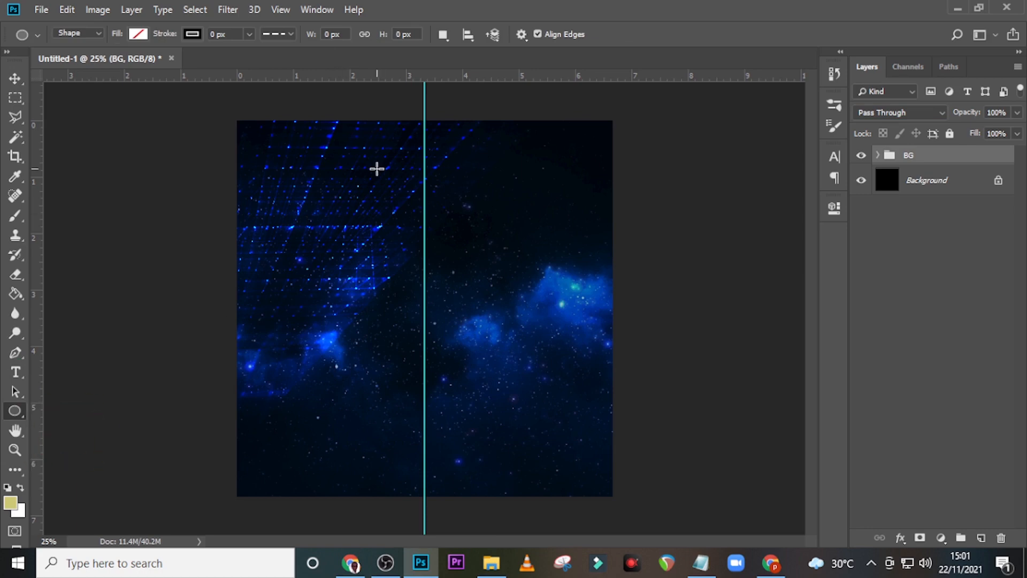
shift+click(364, 173)
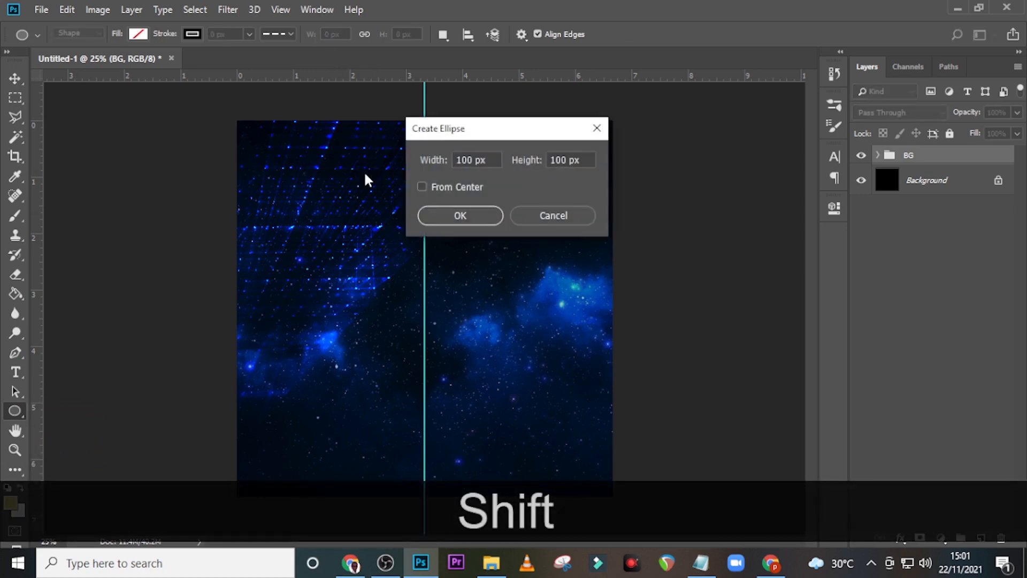
click(558, 219)
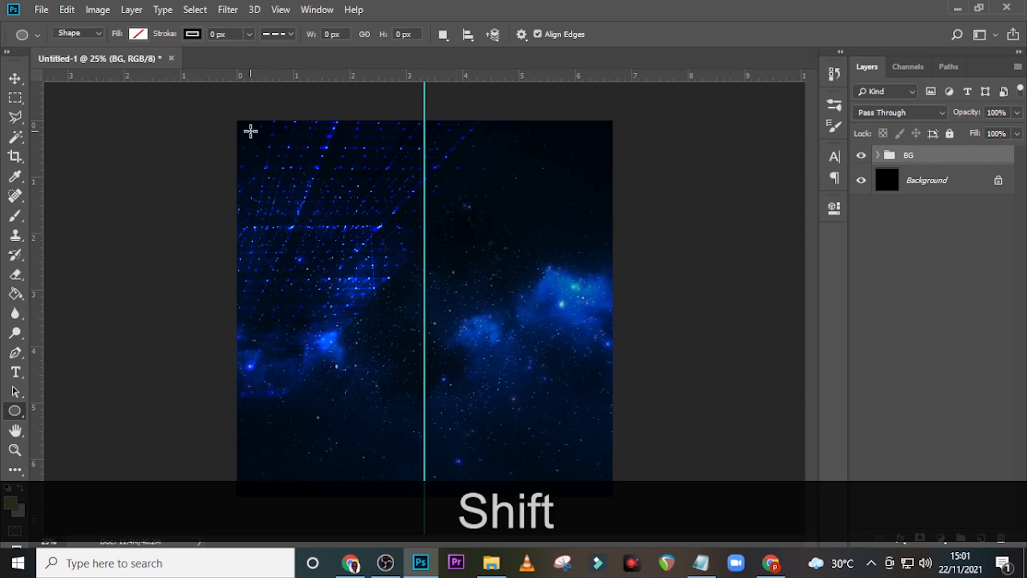
drag(261, 137, 593, 469)
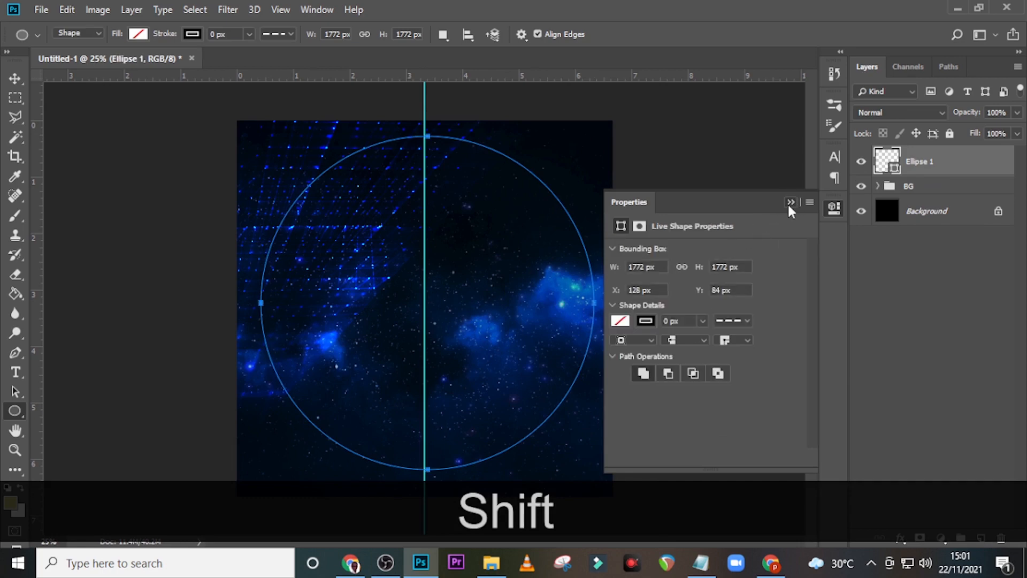
Step: Shrink the circle around its centre to 1652 × 1652 px on the vertical guide
click(790, 202)
key(ctrl)
key(ctrl+t)
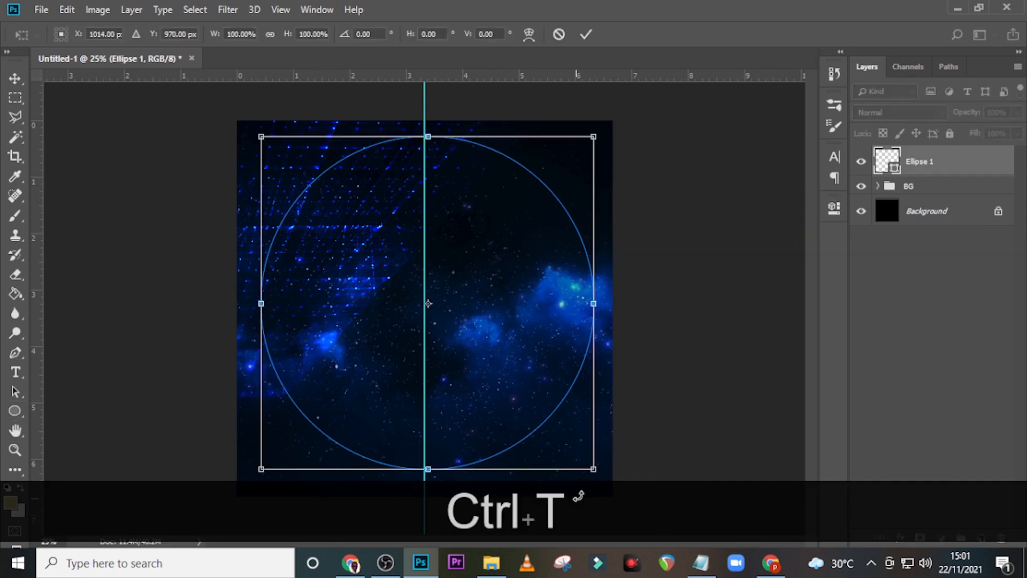
drag(590, 471, 583, 457)
key(Return)
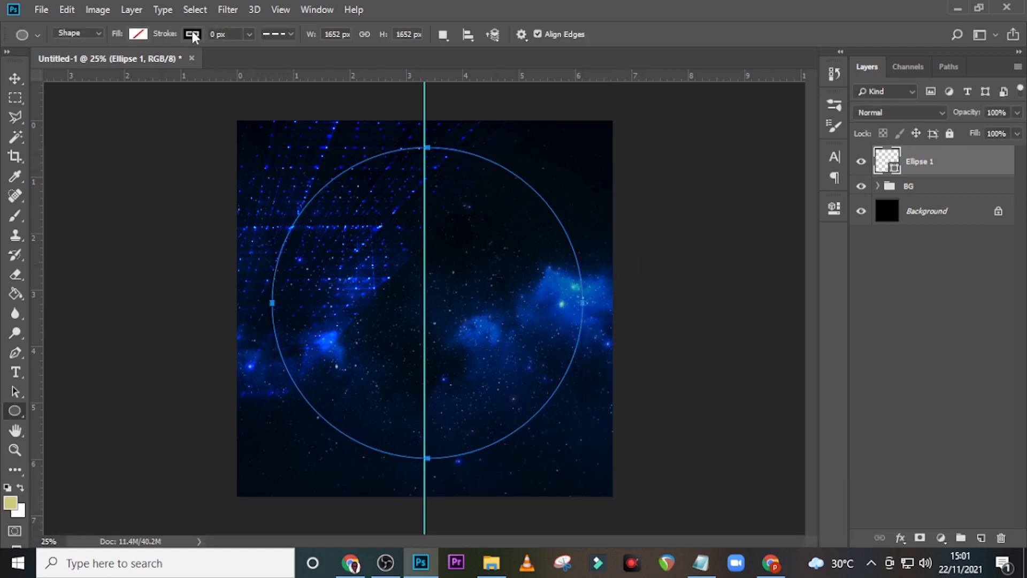
Step: Set the circle's stroke colour to white (#ffffff)
click(192, 35)
click(262, 64)
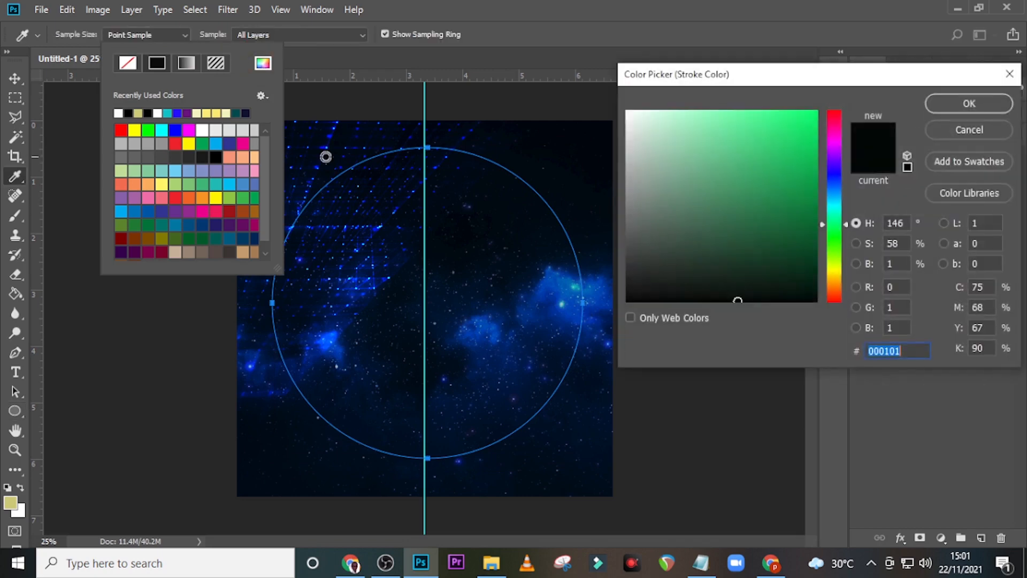
drag(641, 131, 632, 99)
click(968, 104)
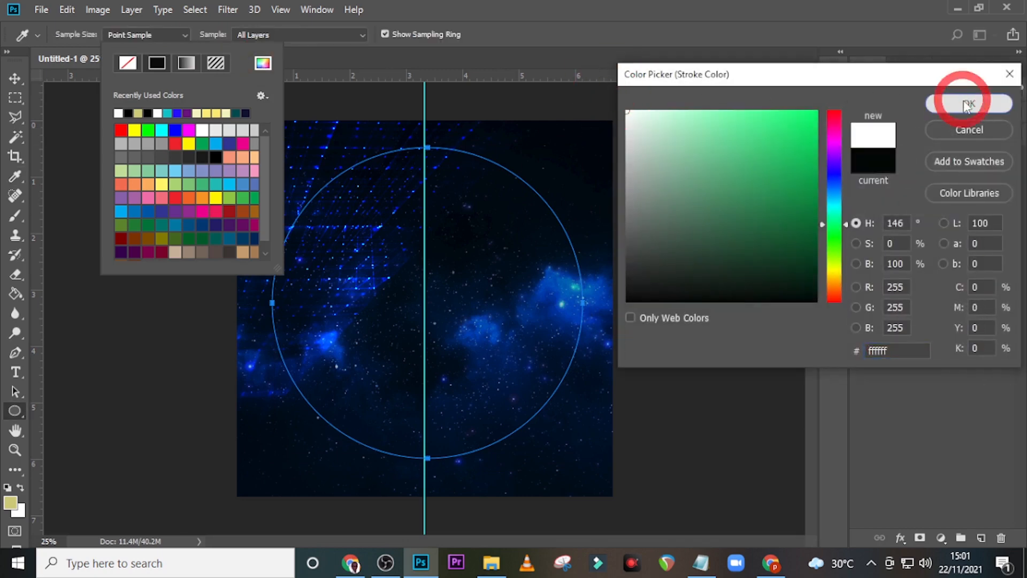
Step: Make the white stroke 83 px wide with a solid line style
click(233, 35)
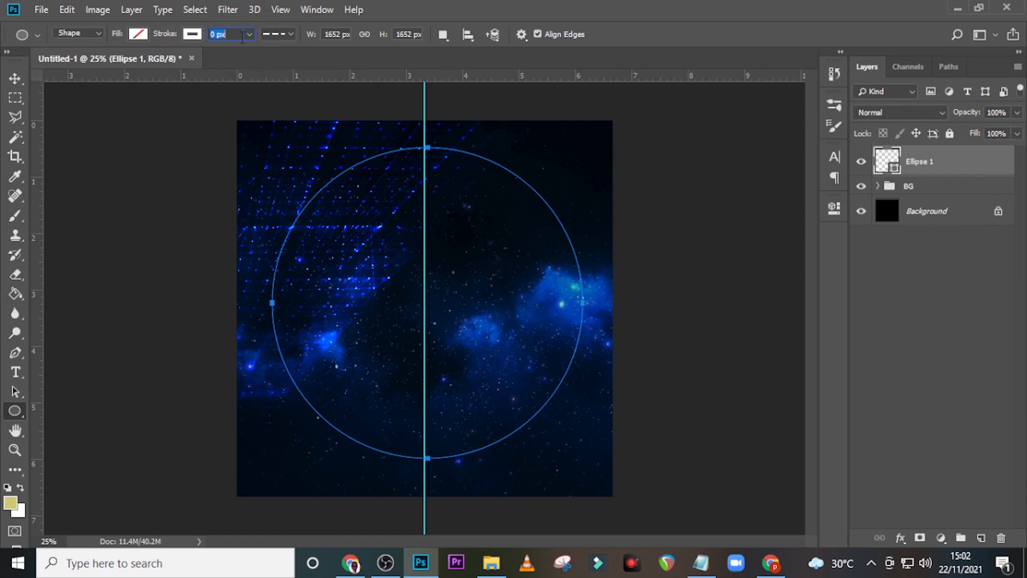
text(9)
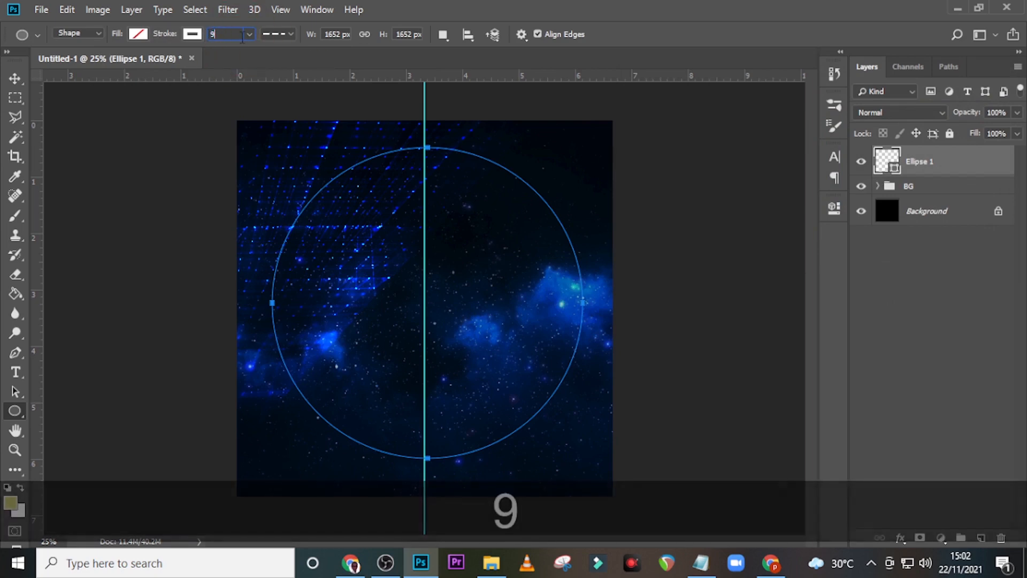
key(BackSpace)
text(83)
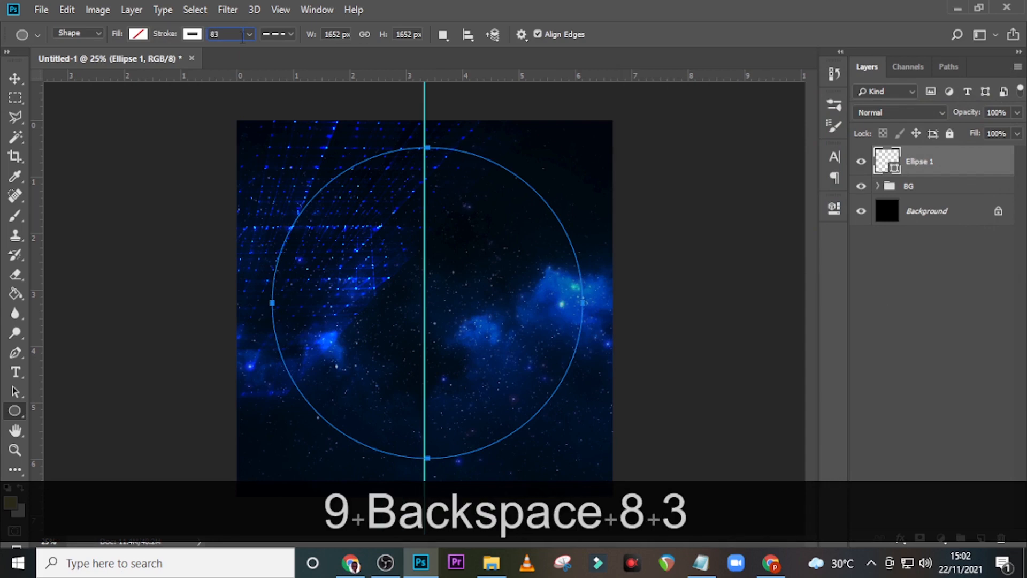
key(Return)
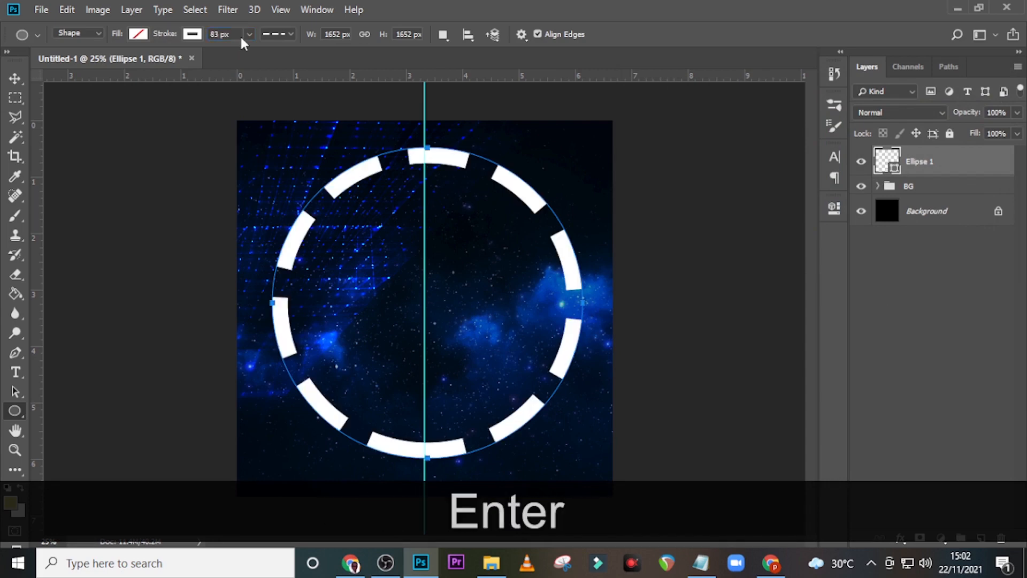
click(273, 34)
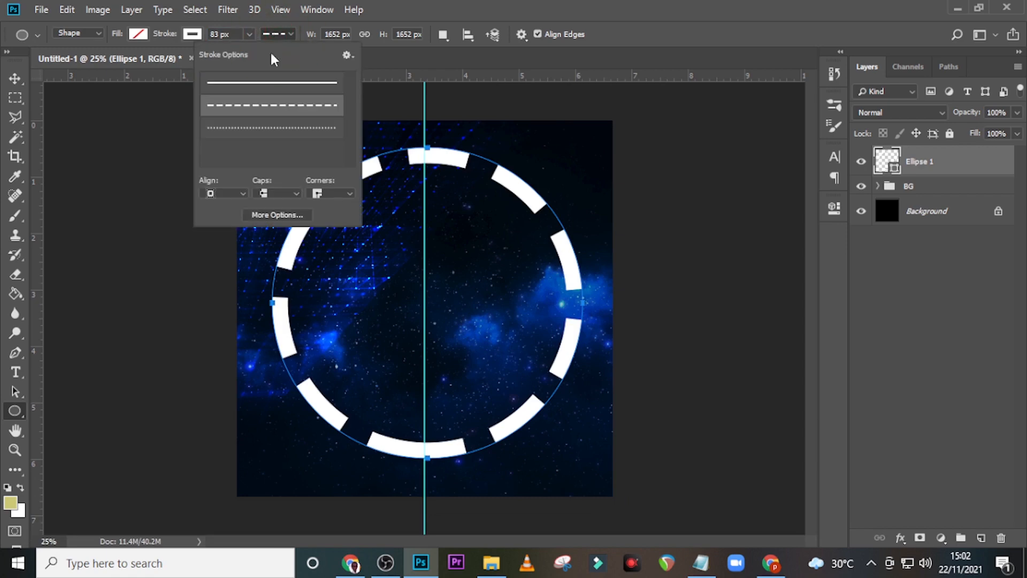
click(238, 85)
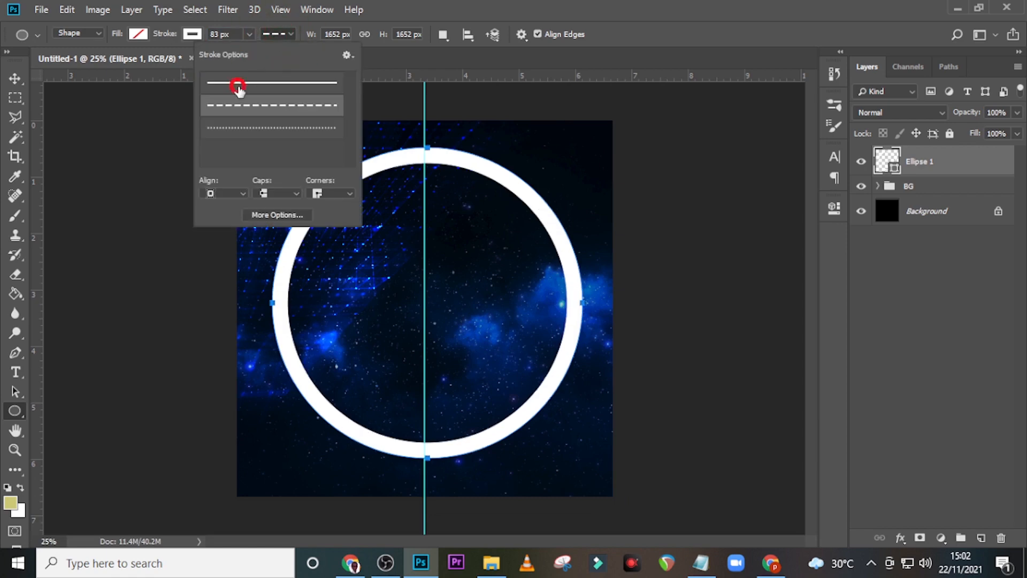
click(927, 167)
key(ctrl+j)
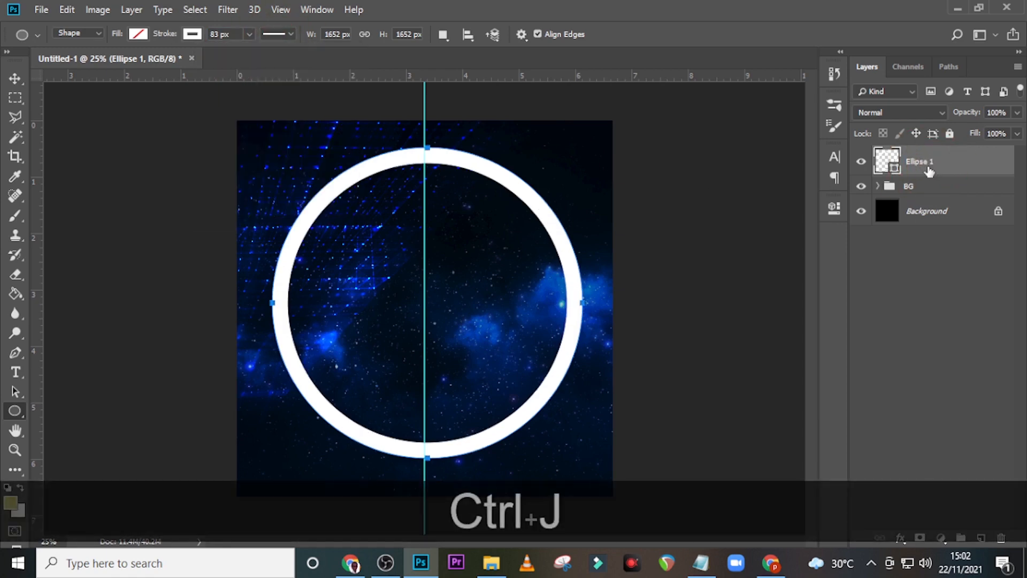
Step: Shrink the duplicated ring to 1416 px around its centre
key(ctrl+t)
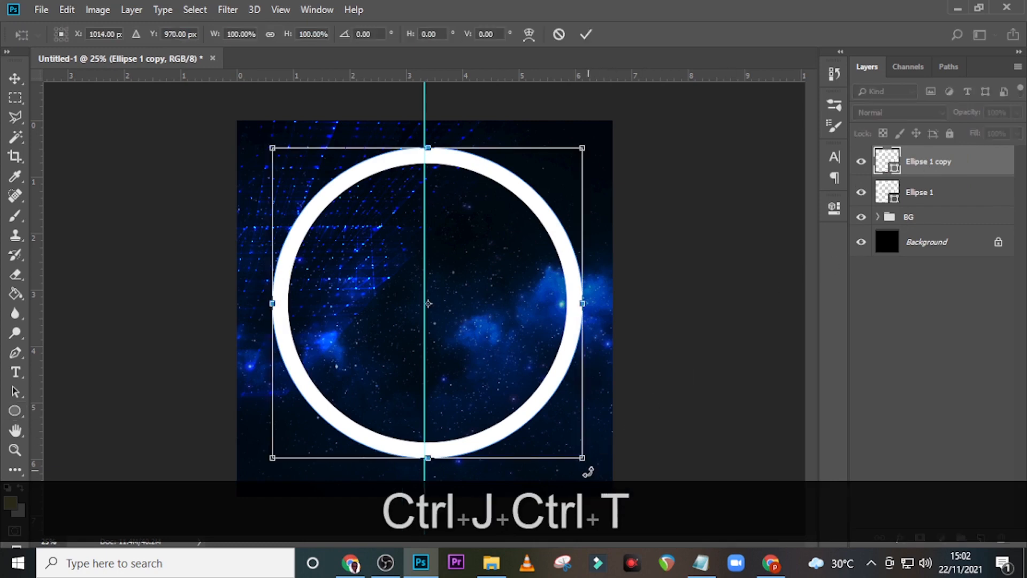
drag(585, 462, 569, 431)
key(Return)
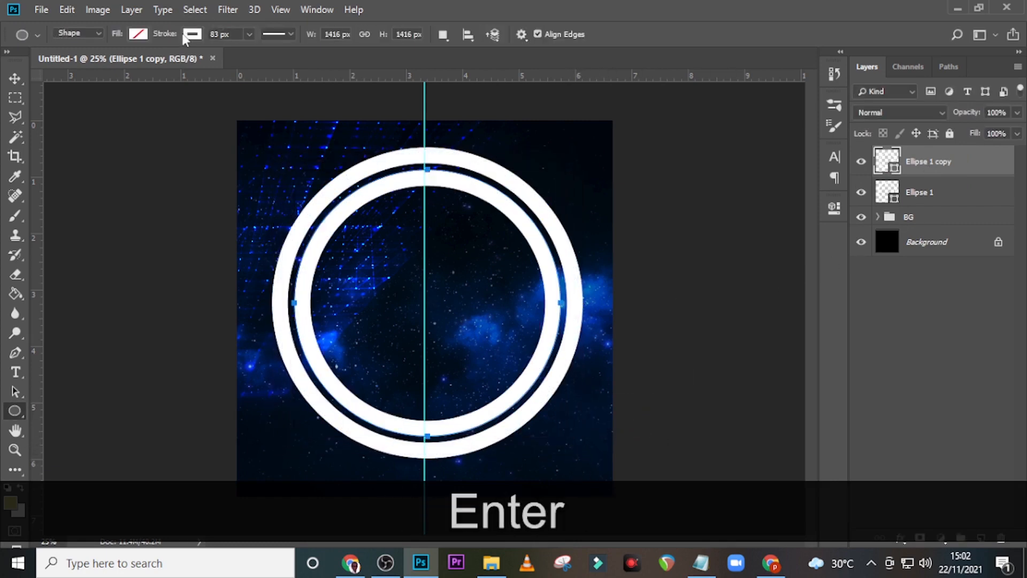
Step: Remove the inner copy's stroke, fill it white, and put it in a new group
click(185, 34)
click(128, 63)
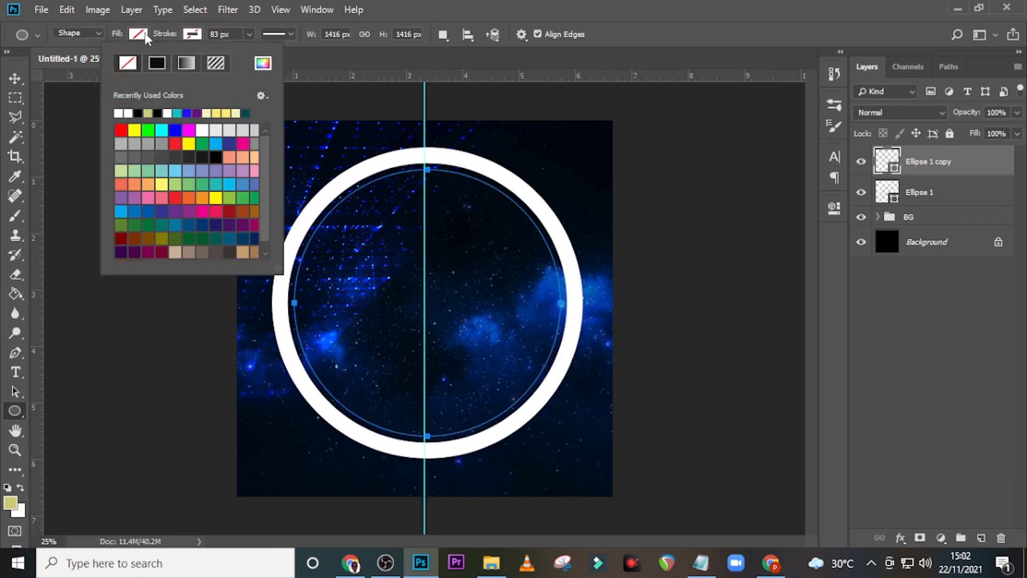
click(137, 35)
click(208, 63)
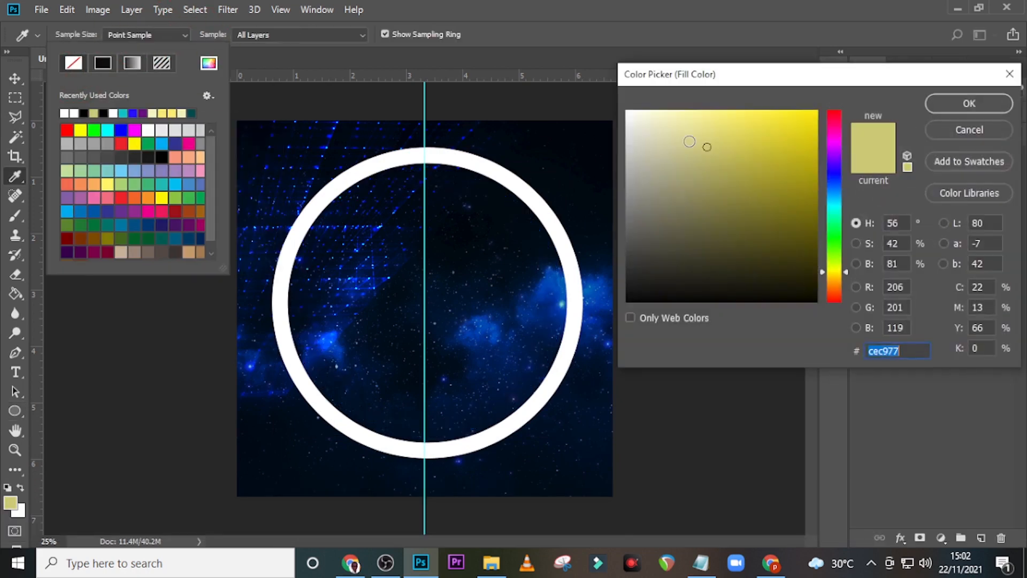
drag(689, 142, 590, 98)
click(970, 103)
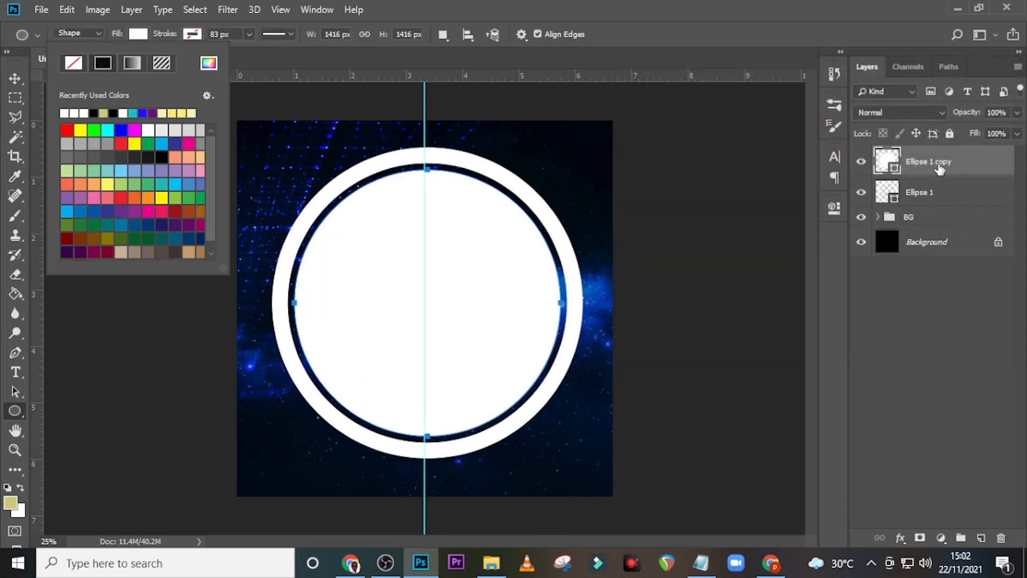
click(934, 192)
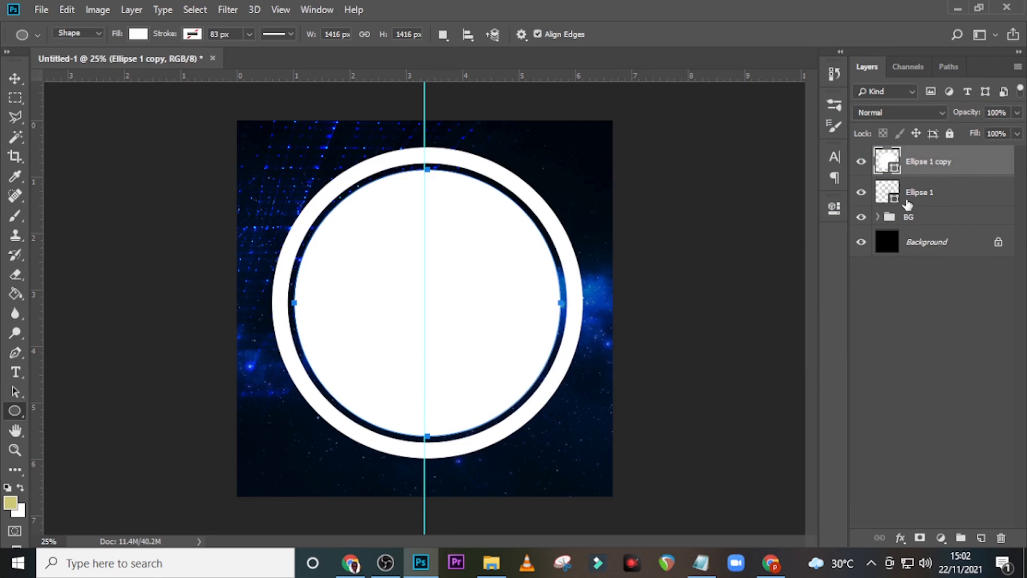
key(ctrl+g)
Step: Rename the disc group to CIRCLE 1 and collapse it
double_click(917, 155)
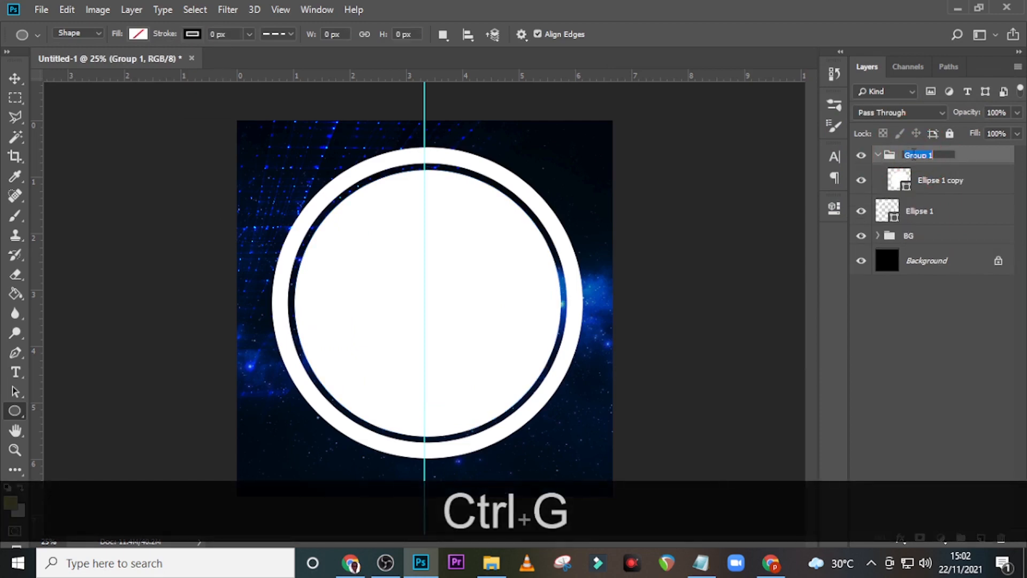
text(CIRCLE)
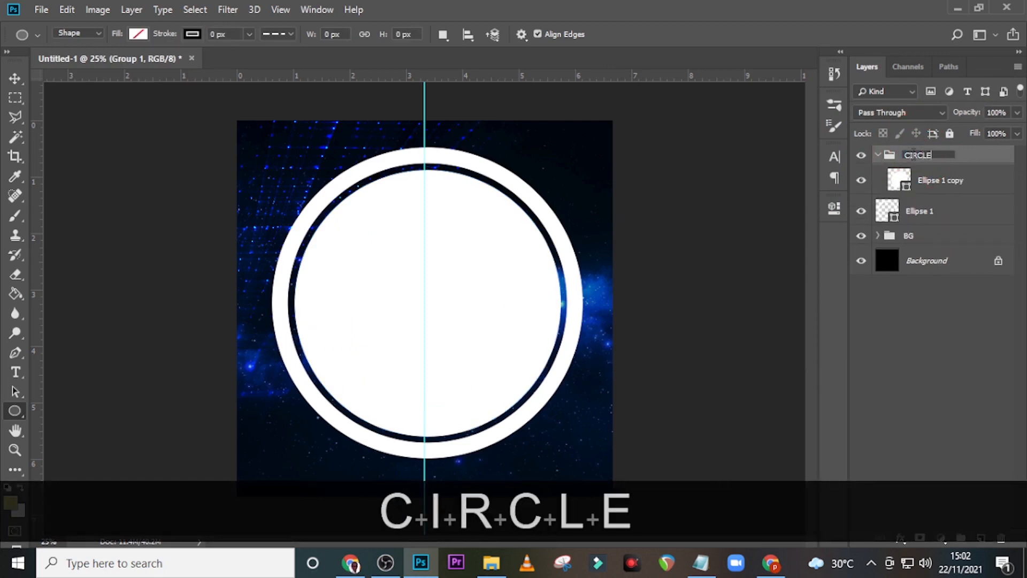
text( 1)
key(Return)
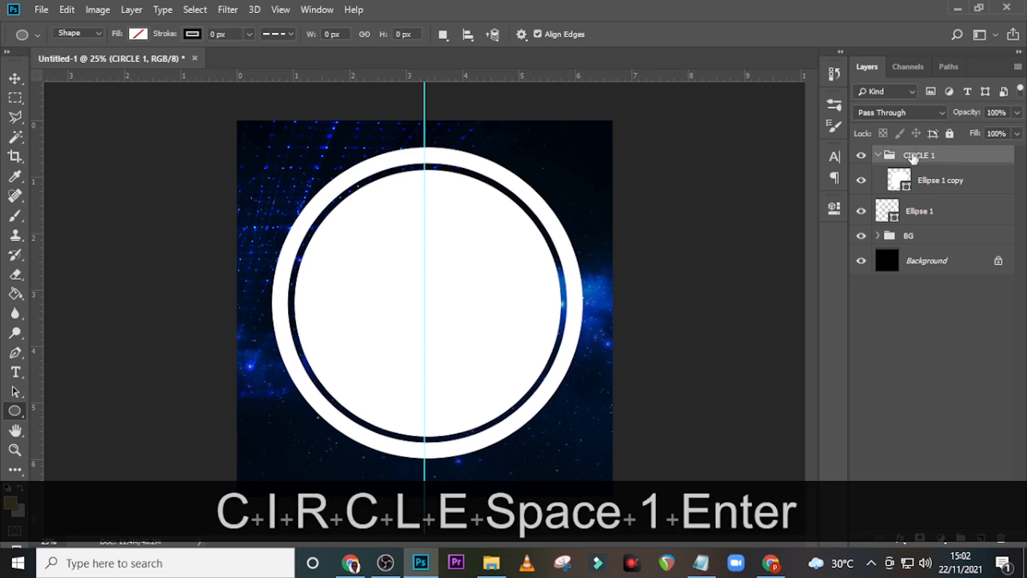
click(878, 155)
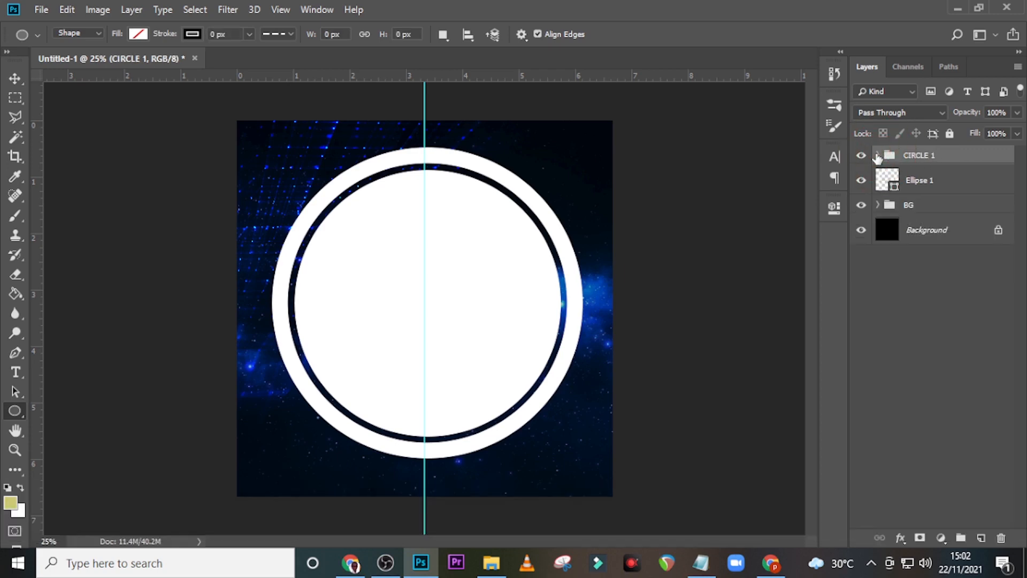
key(Delete)
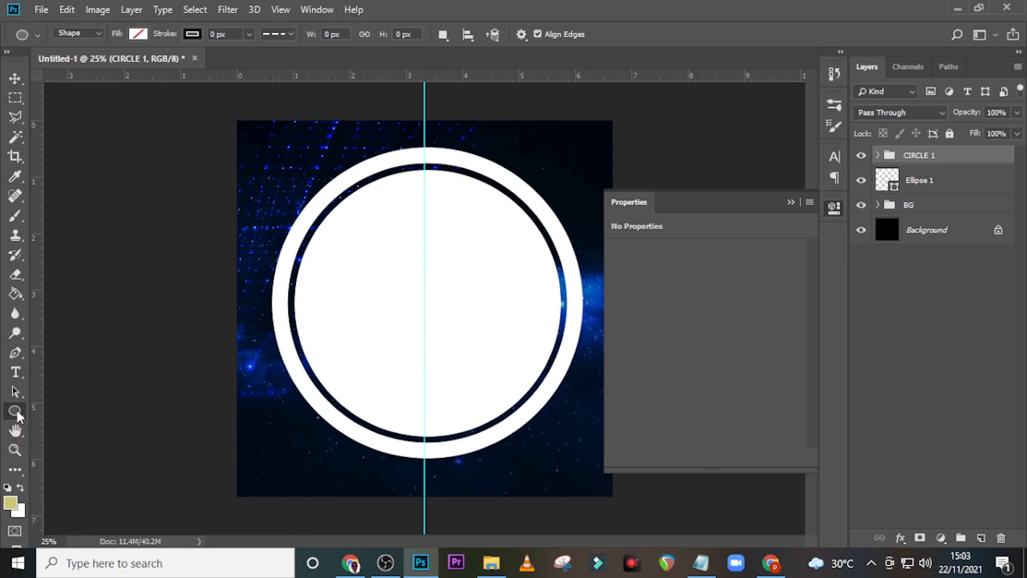
Step: Draw a 584 px circle and move it onto the ring's lower-left edge
drag(254, 345, 421, 453)
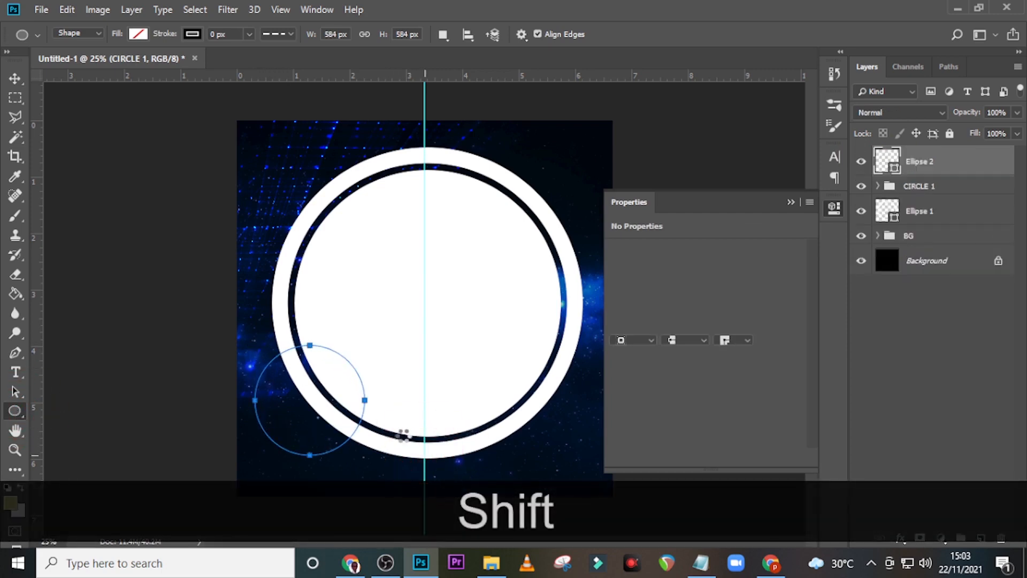
key(v)
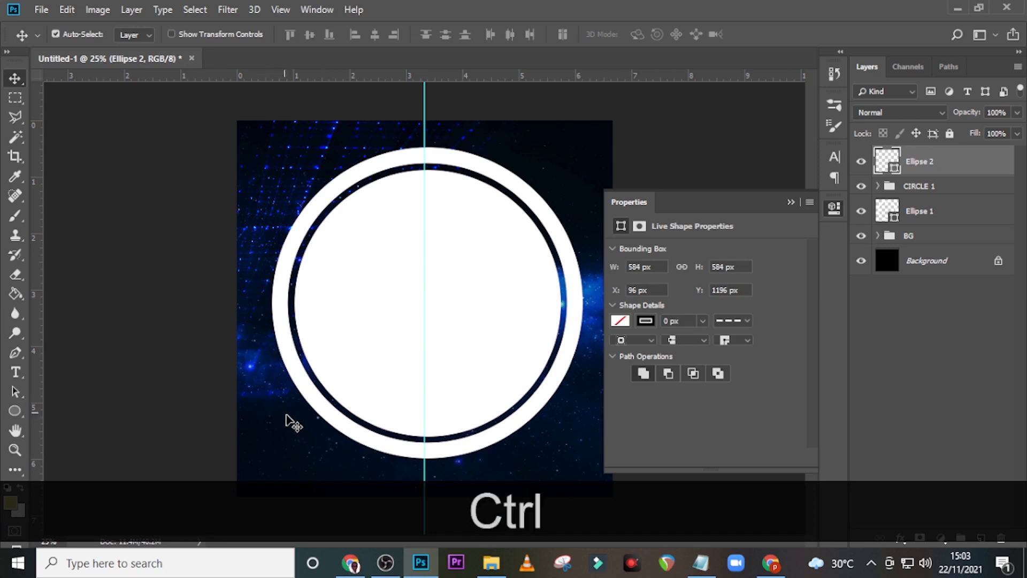
key(ctrl+t)
drag(299, 424, 299, 388)
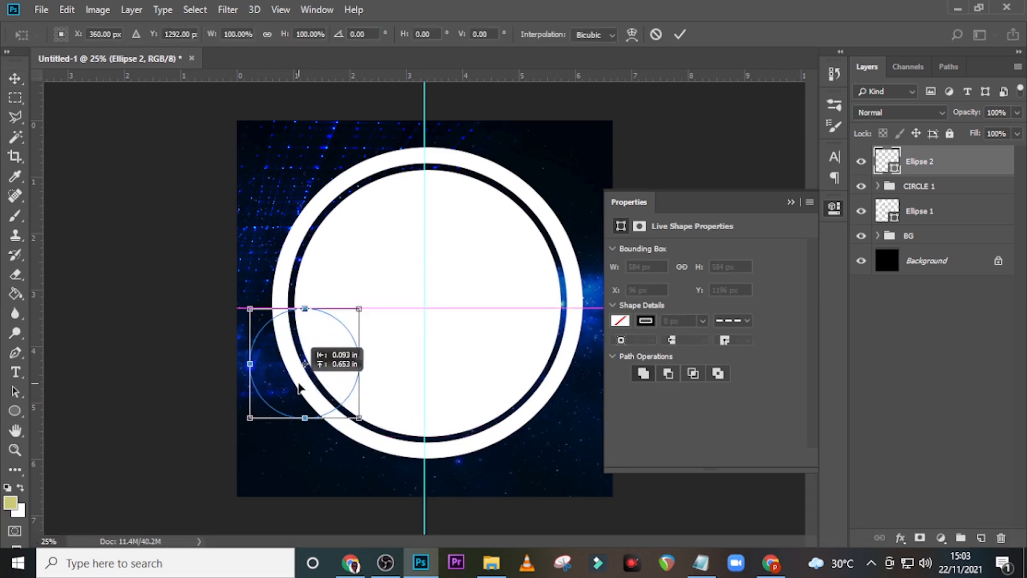
key(Return)
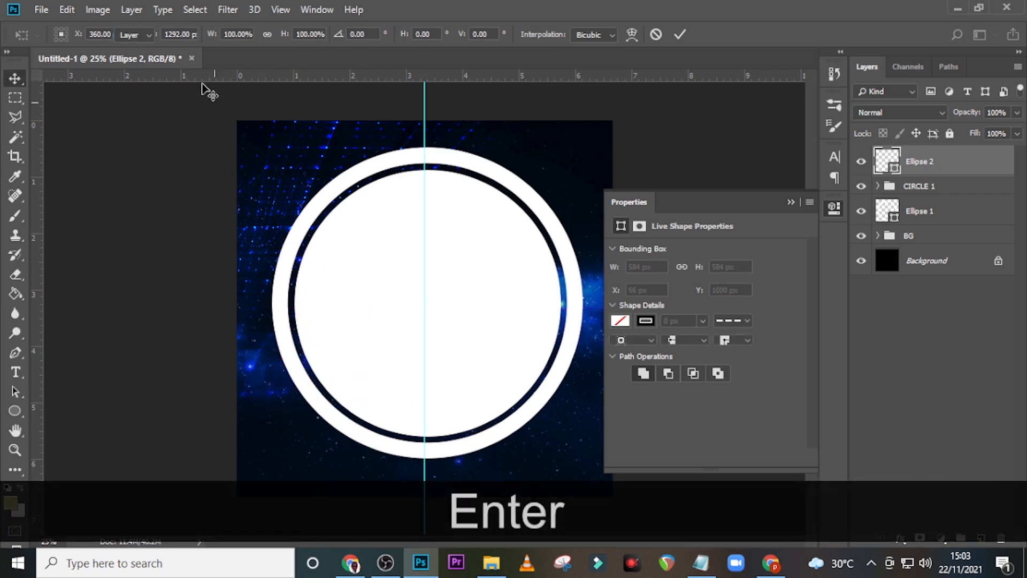
key(u)
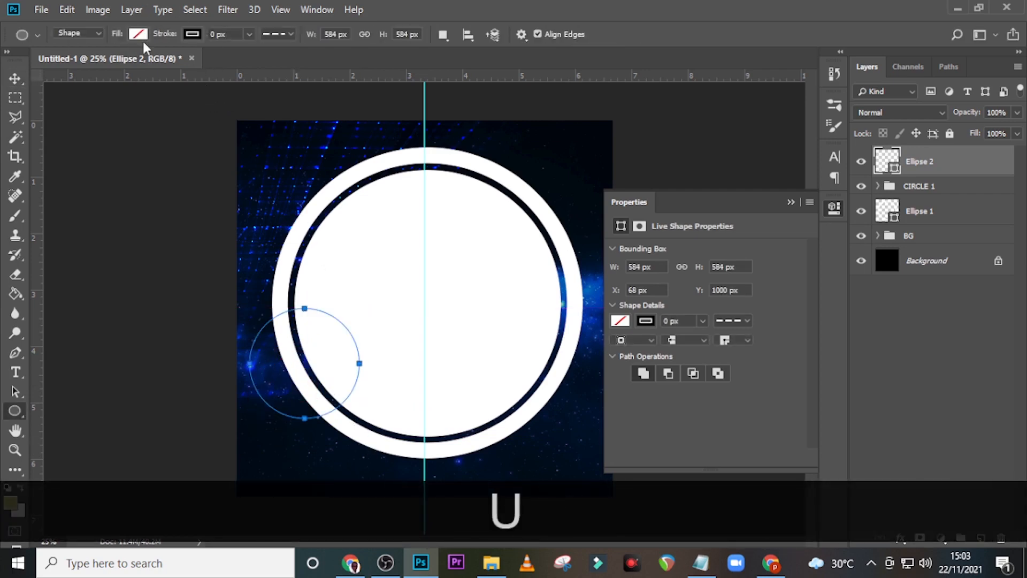
Step: Fill the Ellipse 2 circle with light blue #0AA5DB
click(191, 35)
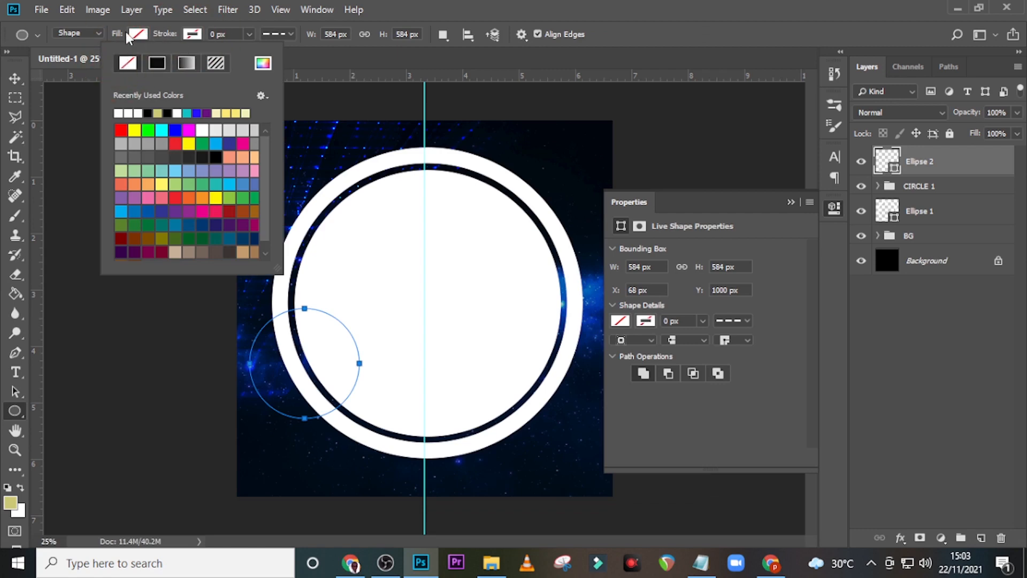
click(138, 35)
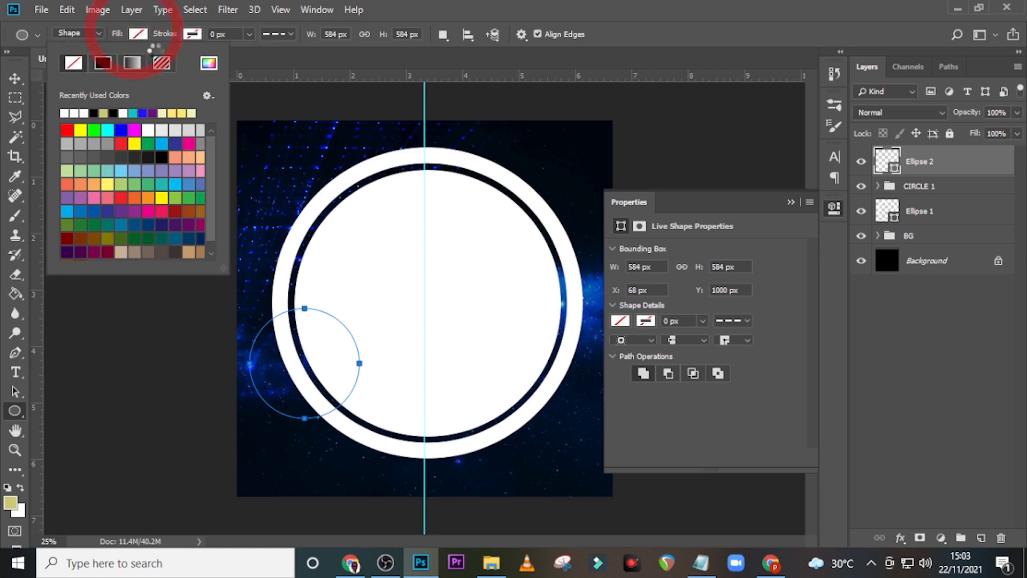
click(207, 65)
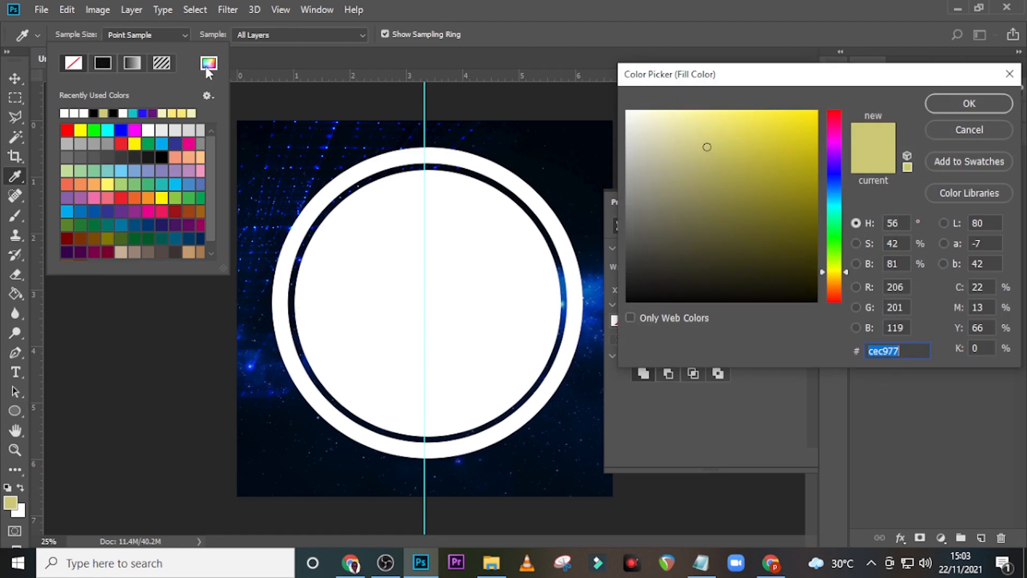
text(0AA)
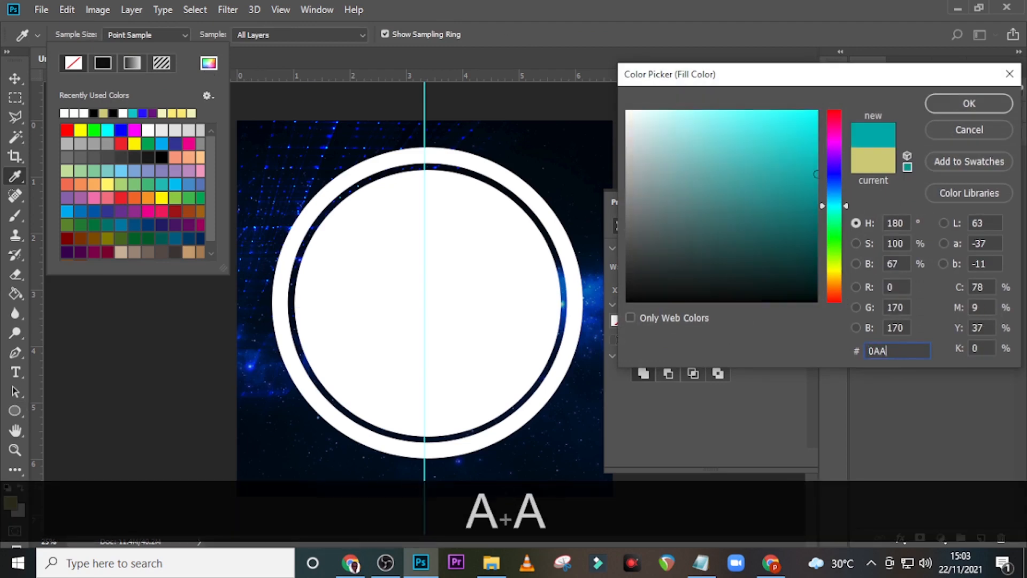
text(5)
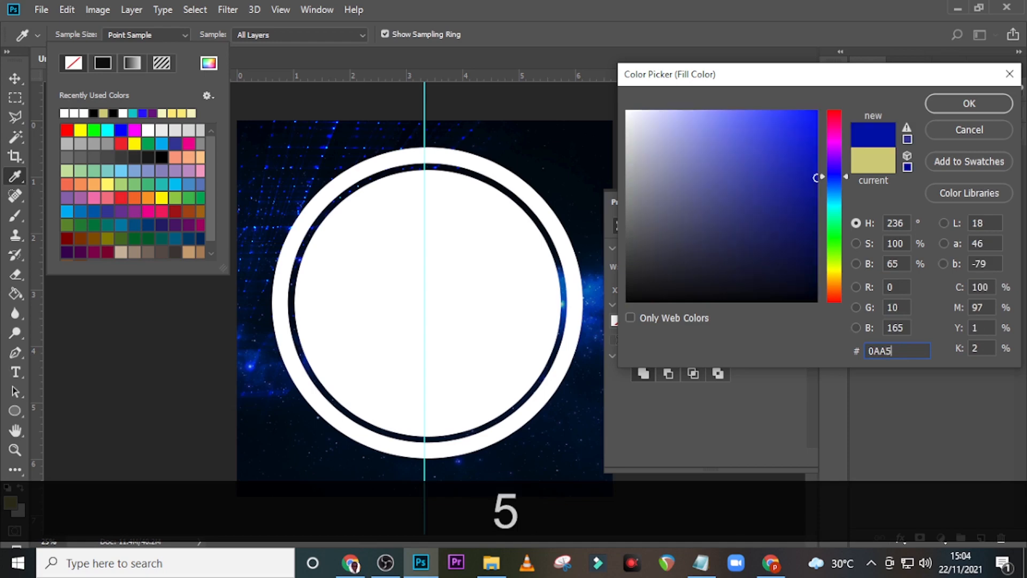
text(DB)
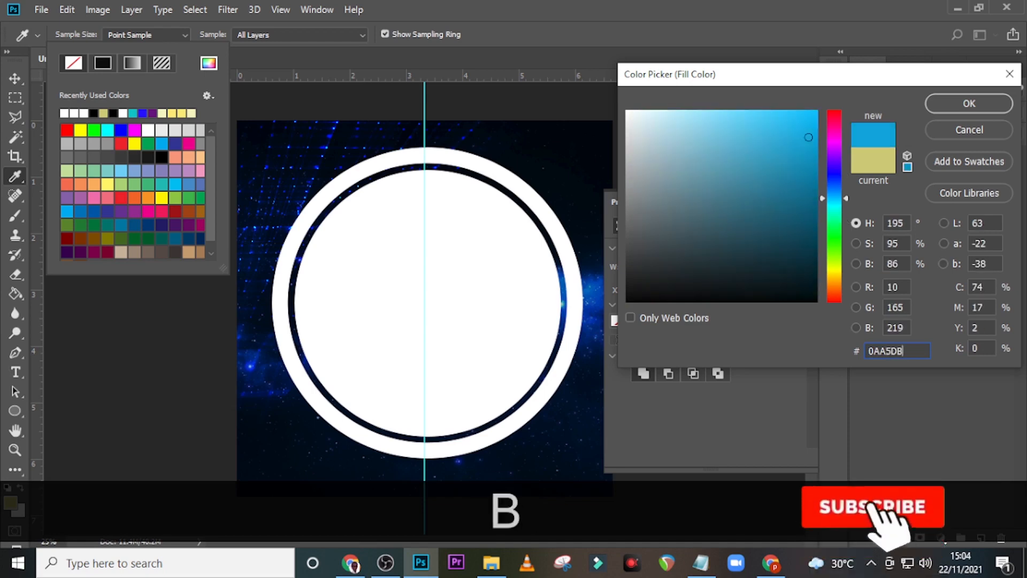
click(953, 103)
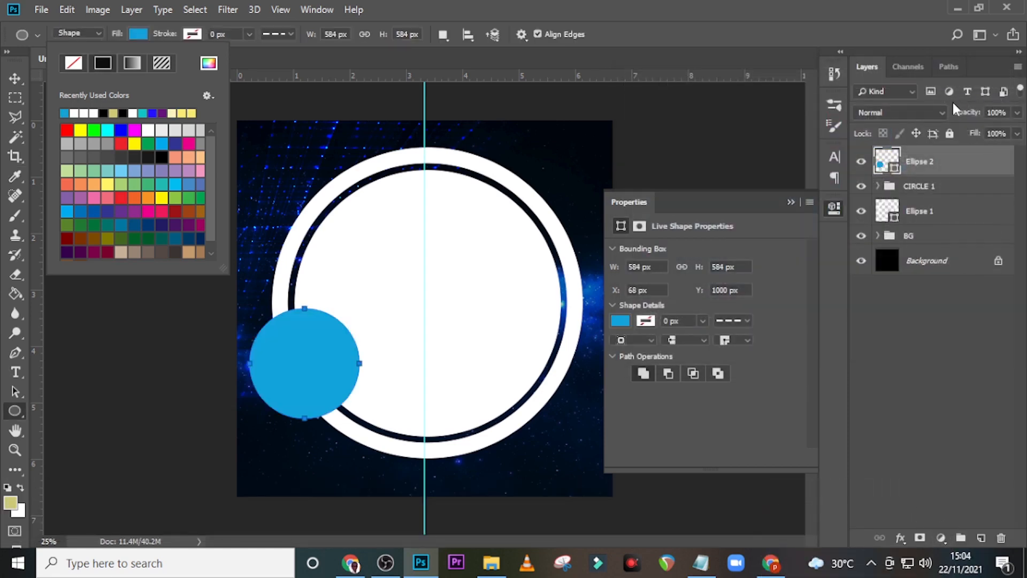
Step: Duplicate the blue circle and shrink the copy to about 90% around its centre
click(952, 169)
key(ctrl+j)
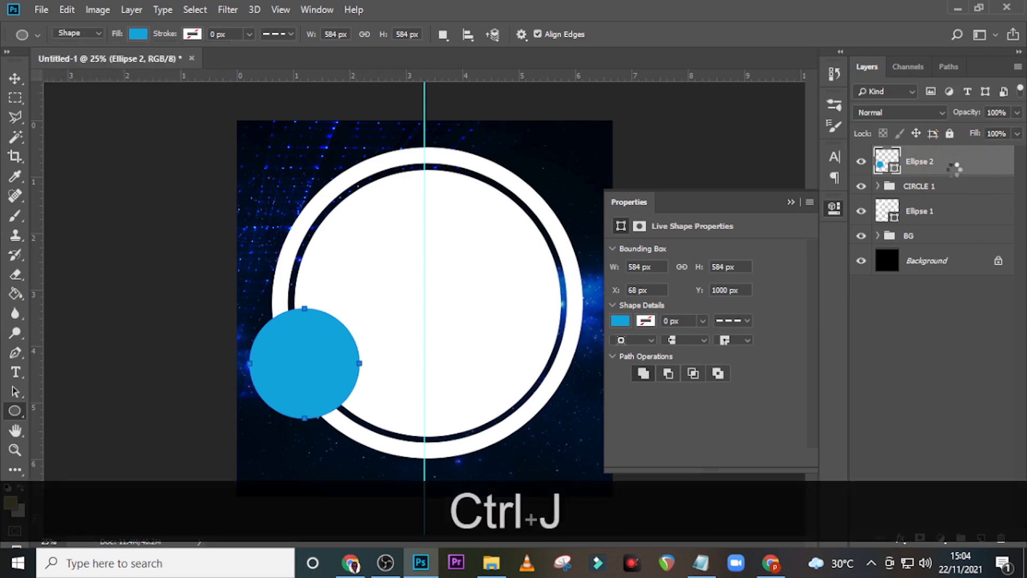
key(ctrl+t)
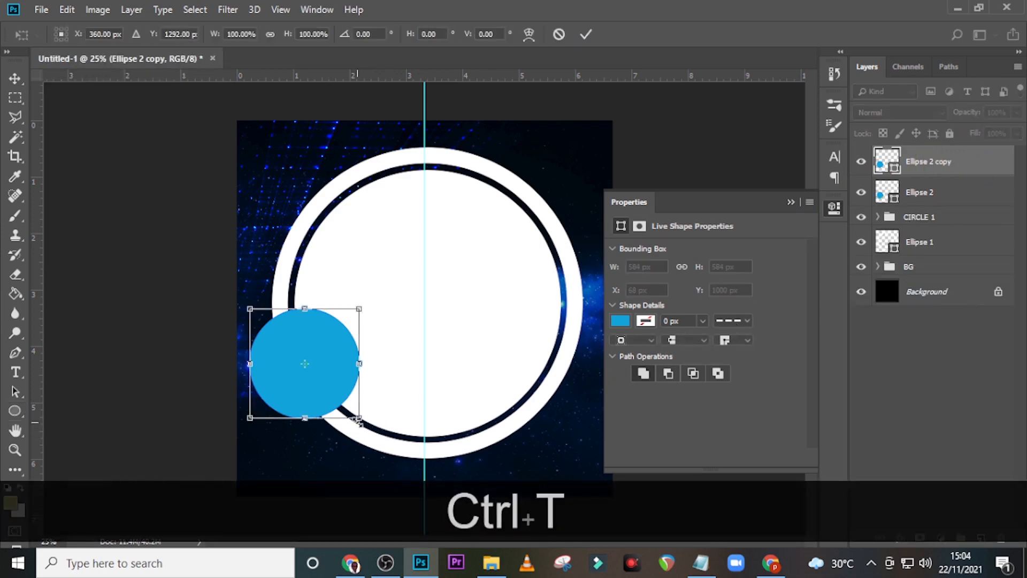
key(alt+shift)
drag(358, 421, 349, 415)
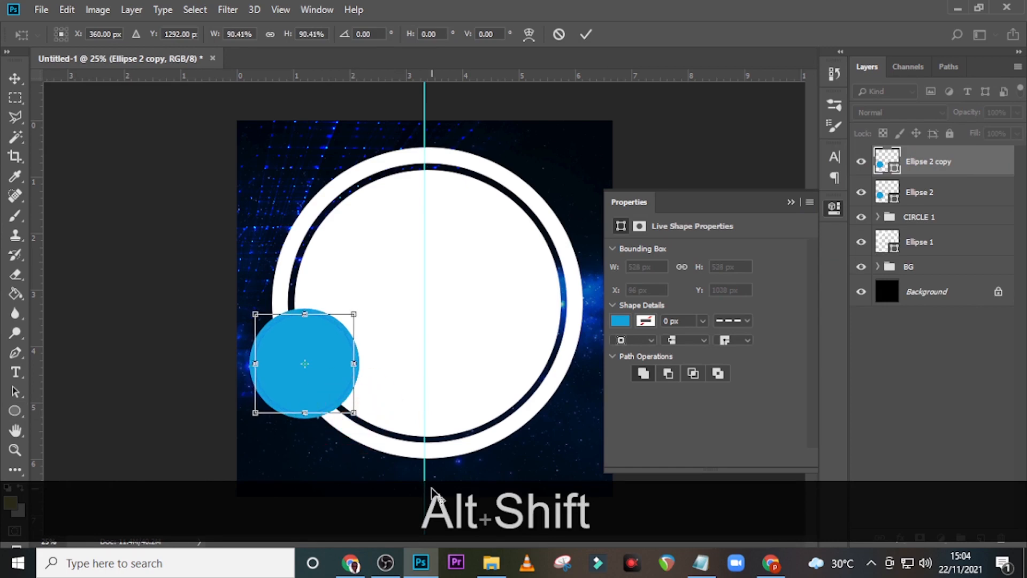
key(ctrl+equal)
key(ctrl+equal)
key(Return)
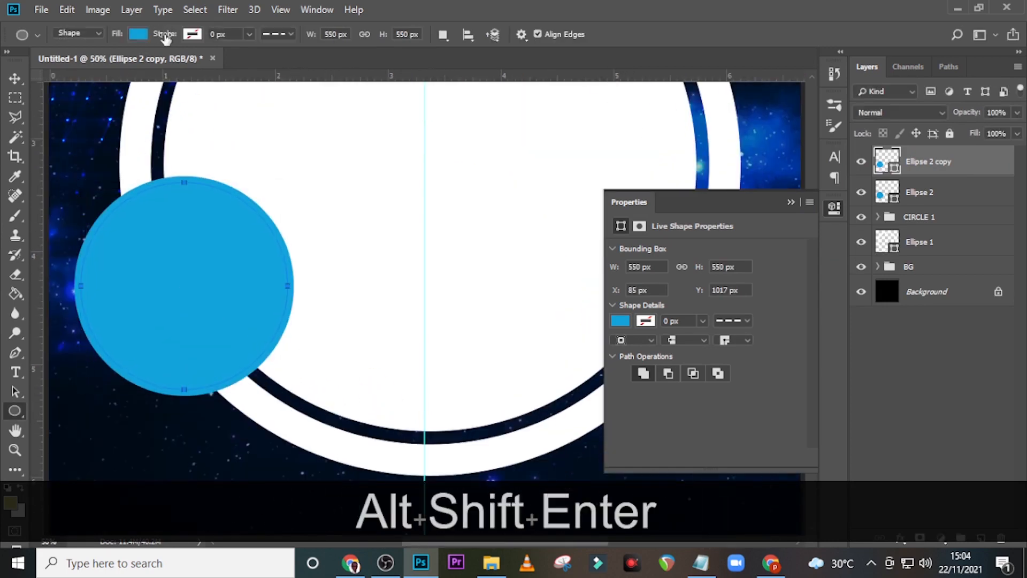
Step: Give the copy no fill and a white stroke
click(138, 34)
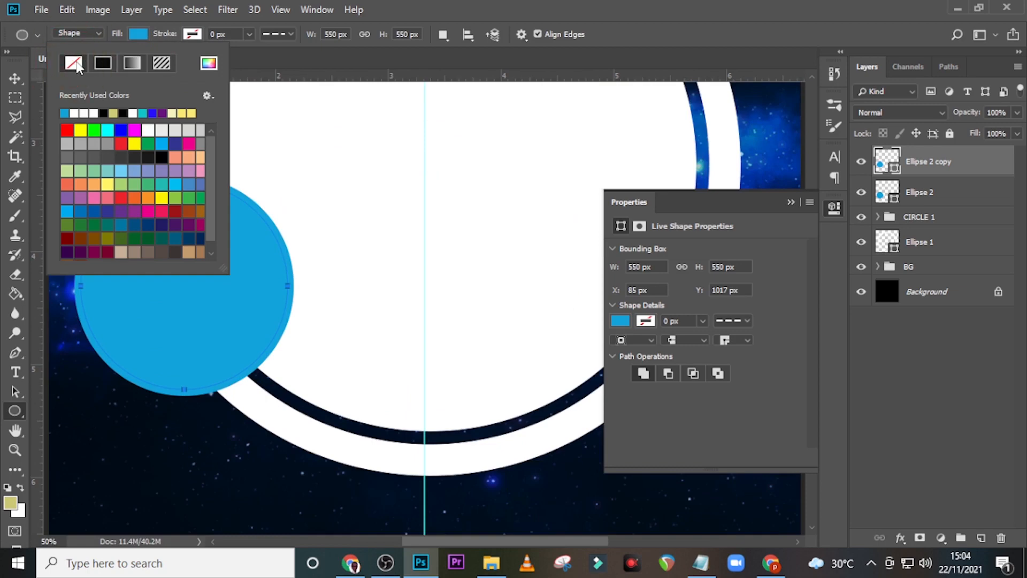
click(75, 64)
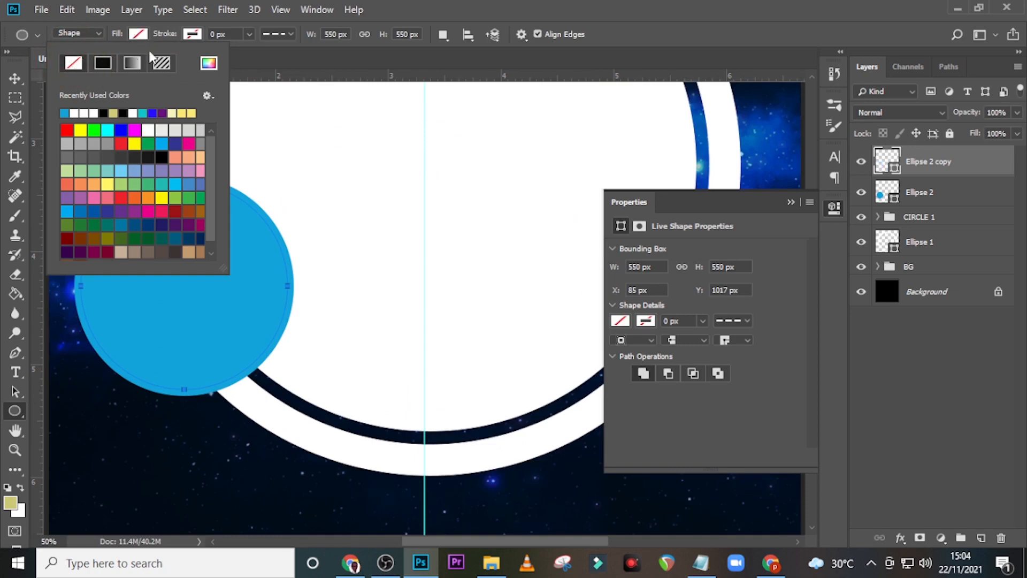
click(191, 35)
click(263, 64)
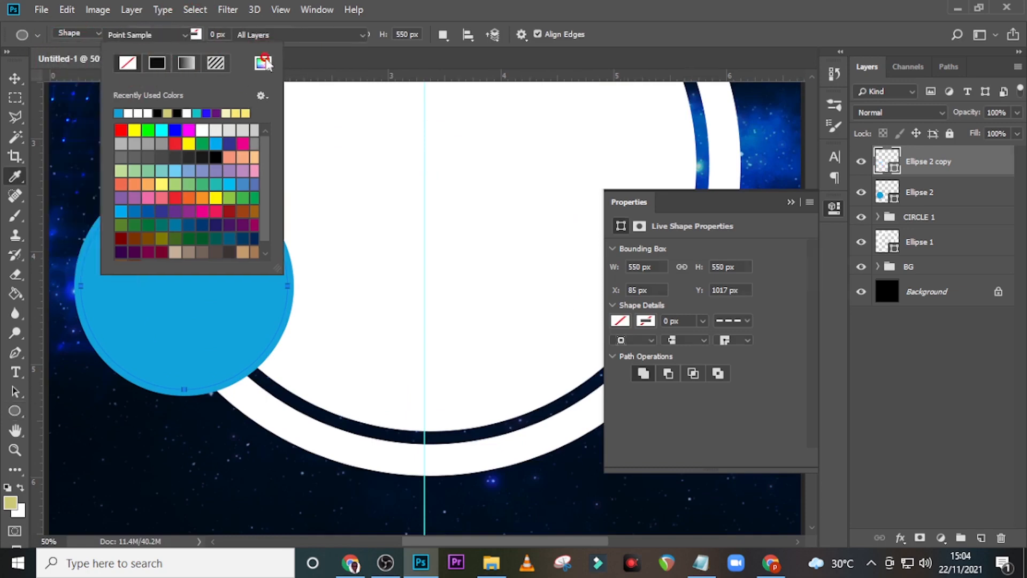
drag(649, 132, 619, 109)
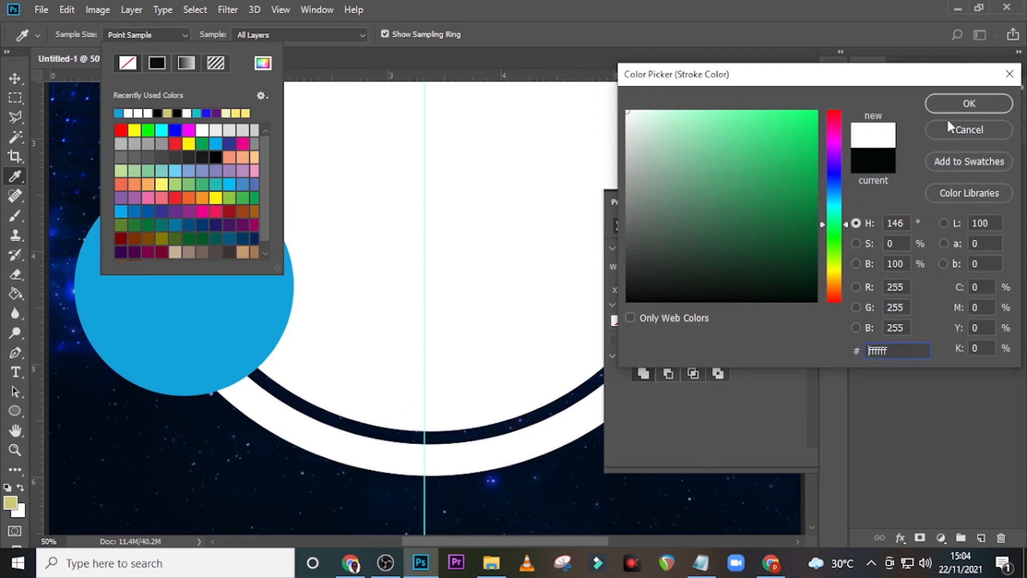
click(987, 102)
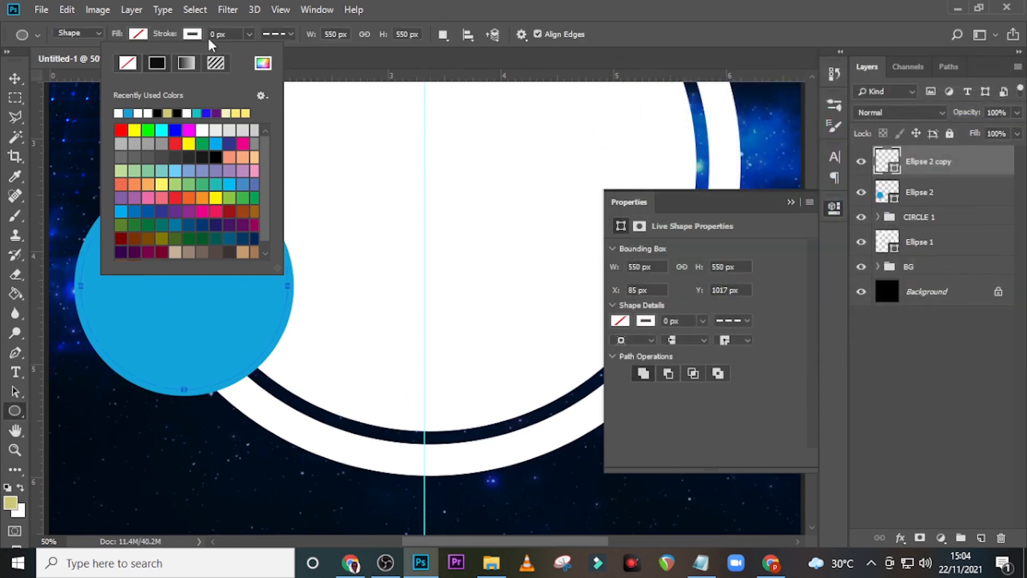
Step: Set the copy's stroke to 4 px with a dashed line style
click(233, 33)
click(236, 32)
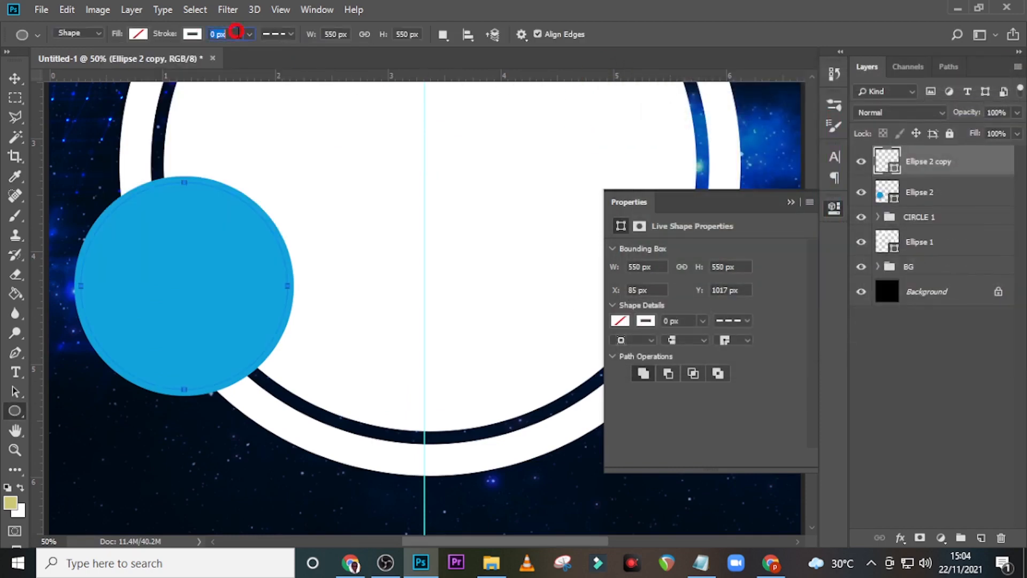
text(4)
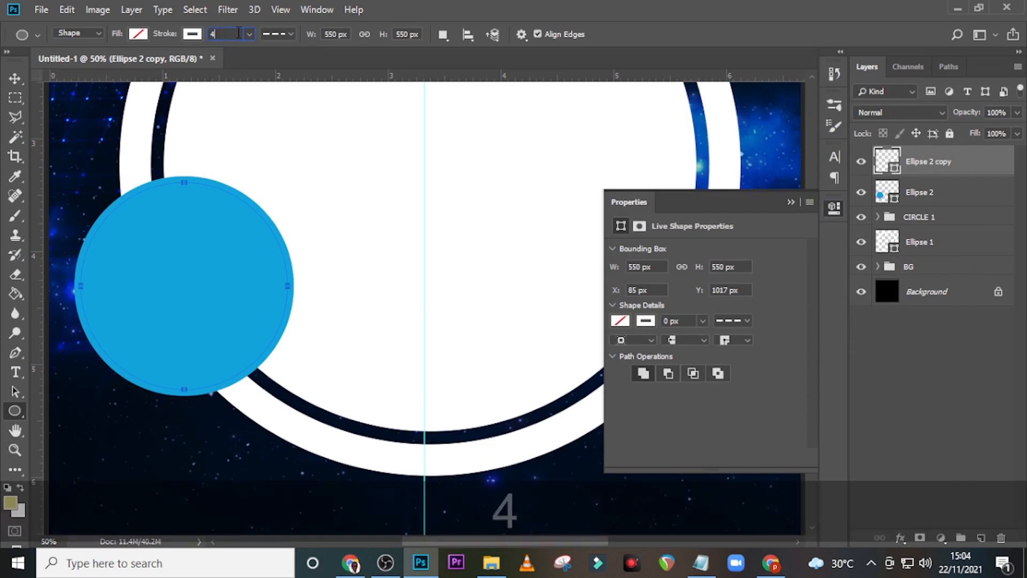
key(Return)
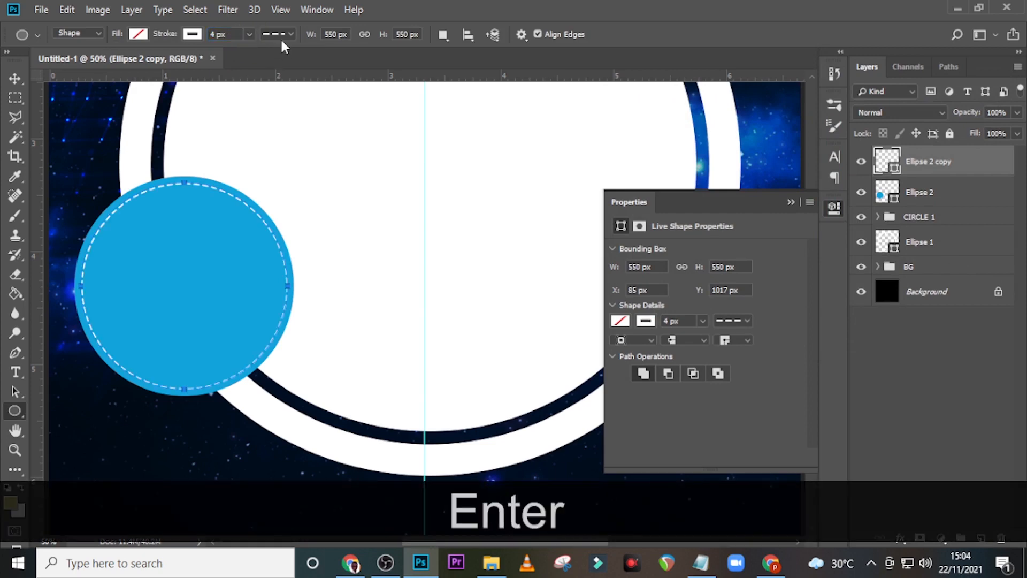
click(283, 38)
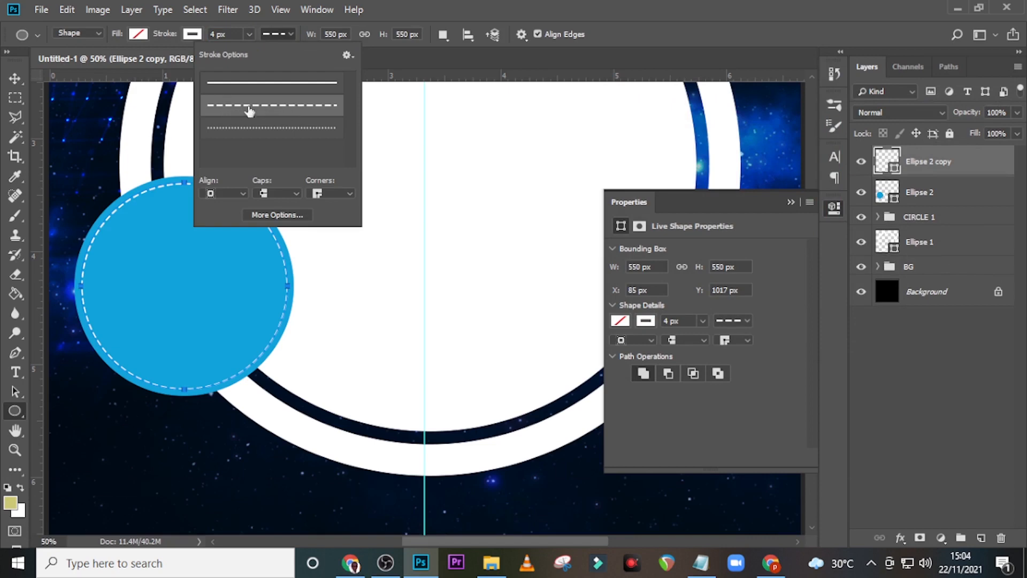
click(286, 108)
click(430, 9)
click(910, 169)
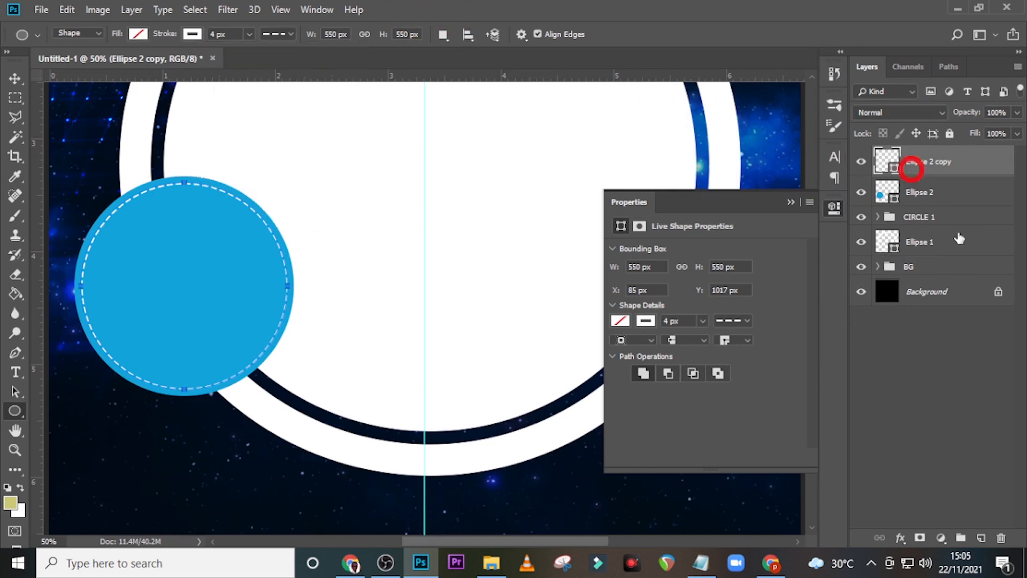
key(ctrl+j)
Step: Shrink the new circle copy to about 91%, remove its stroke and fill it white
key(ctrl+t)
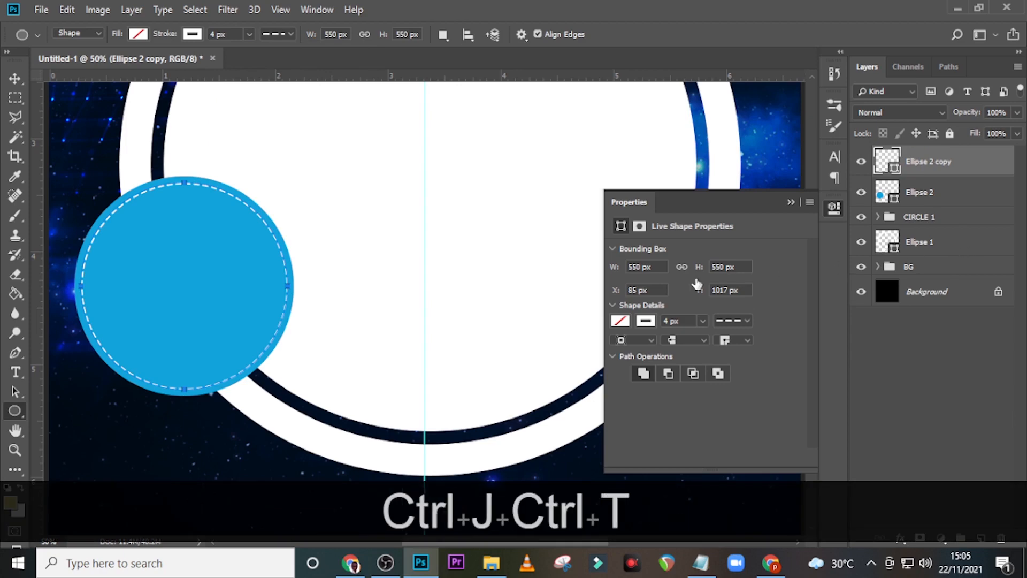
drag(288, 389, 279, 377)
key(alt+shift+Return)
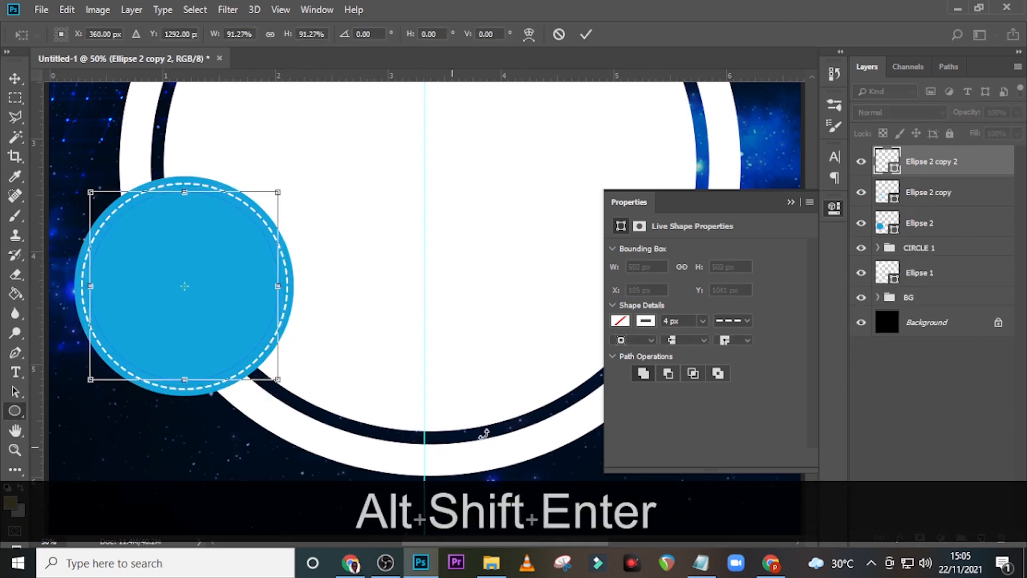
click(192, 34)
click(192, 34)
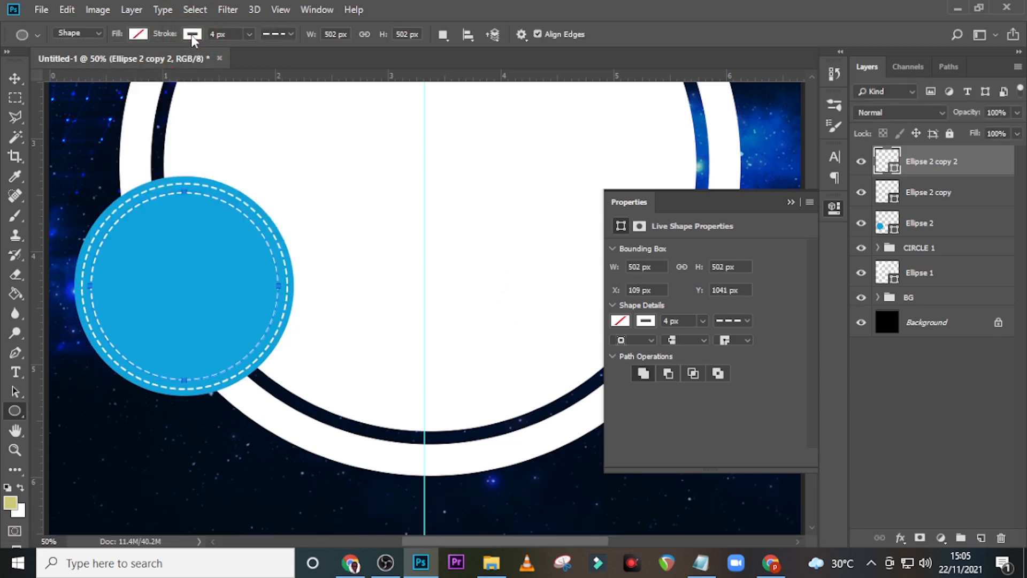
click(192, 34)
click(128, 64)
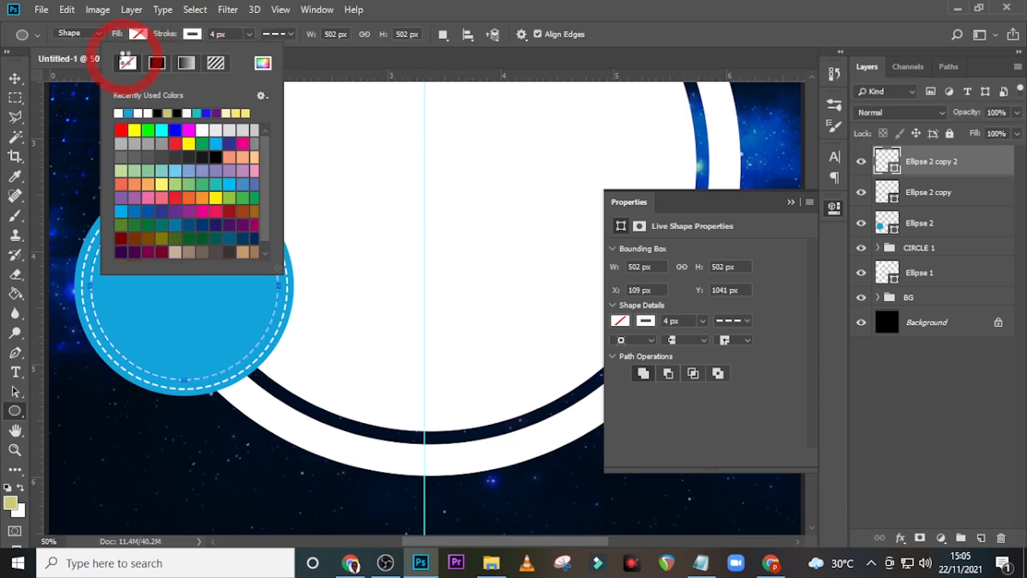
click(139, 34)
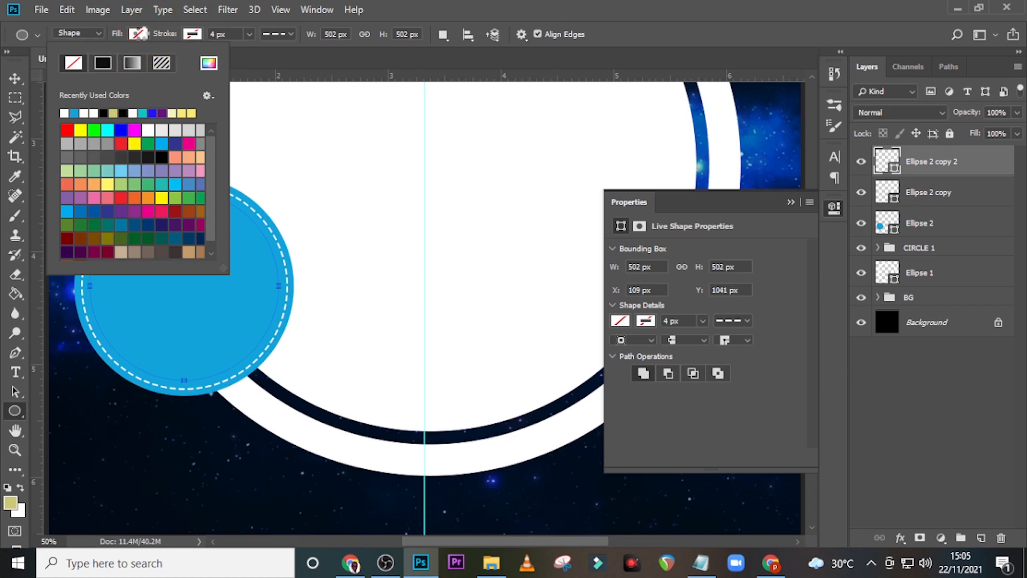
click(65, 112)
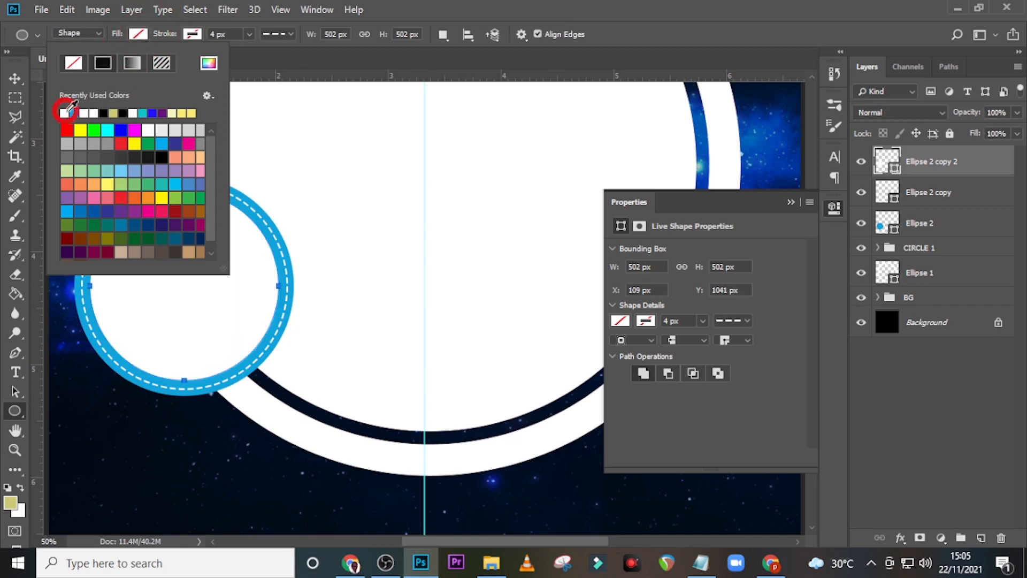
click(448, 6)
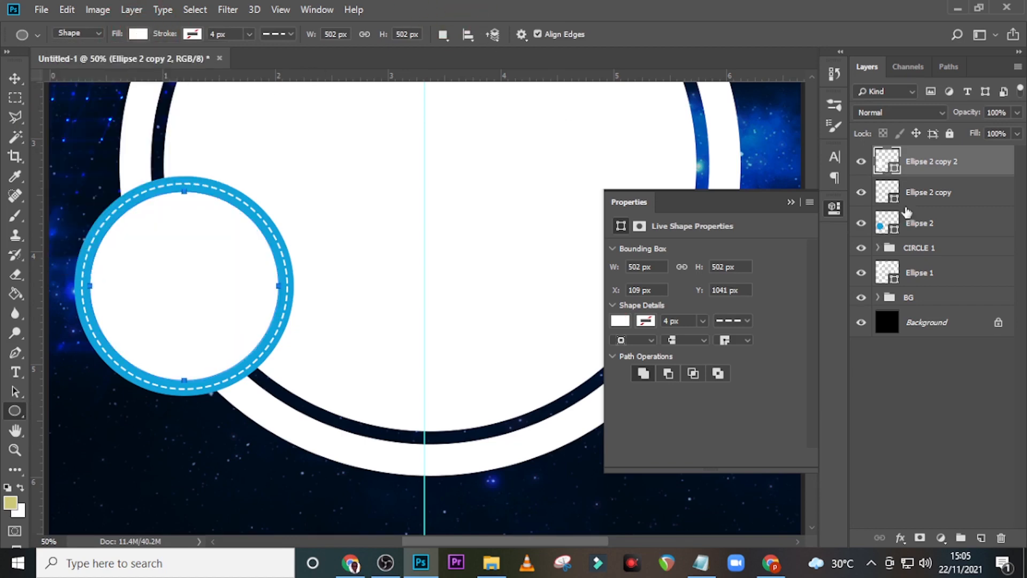
Step: Drag the boy's classroom photo from the DONE folder onto the badge document
click(923, 161)
key(ctrl+0)
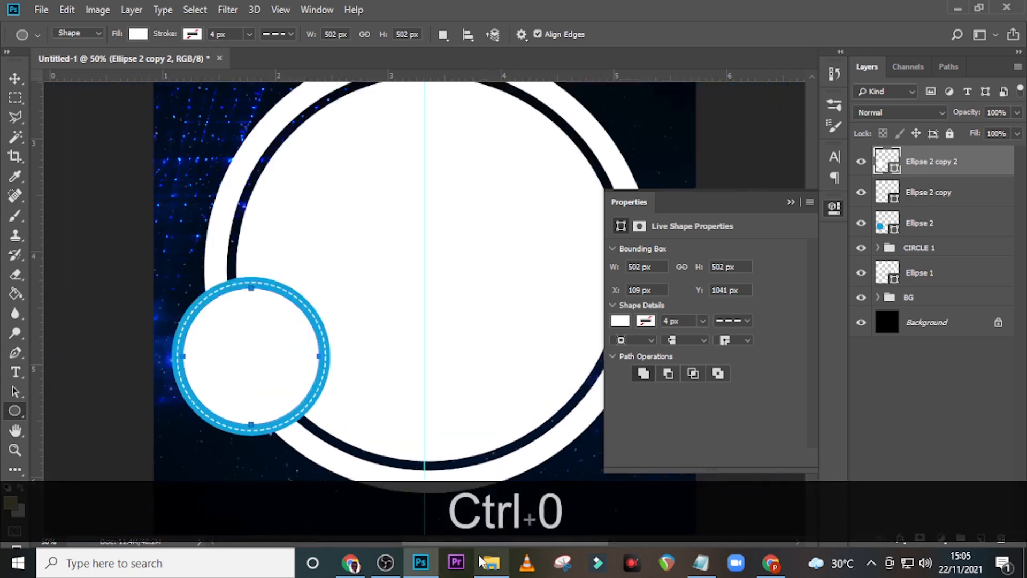
click(488, 561)
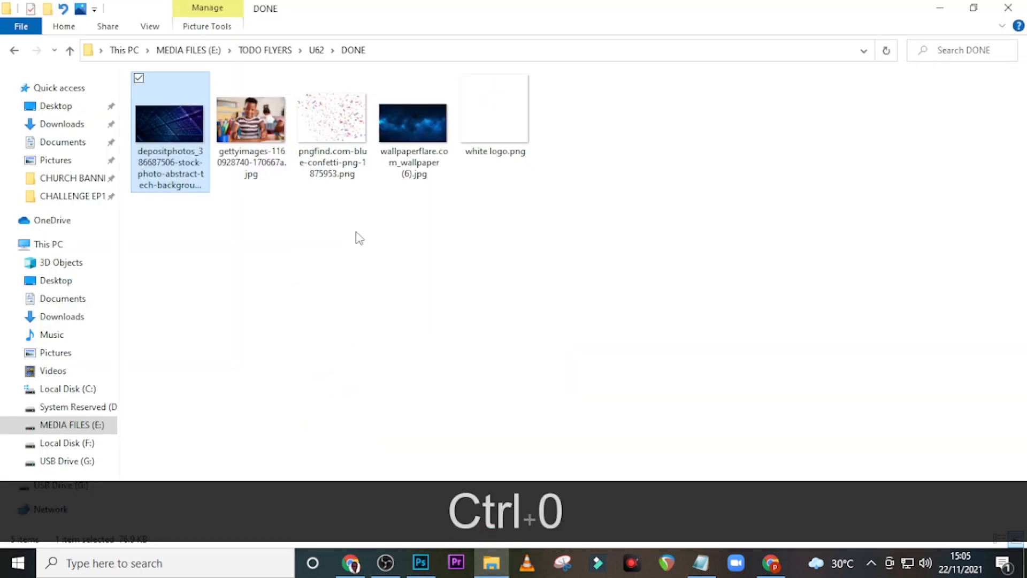
drag(250, 122, 502, 380)
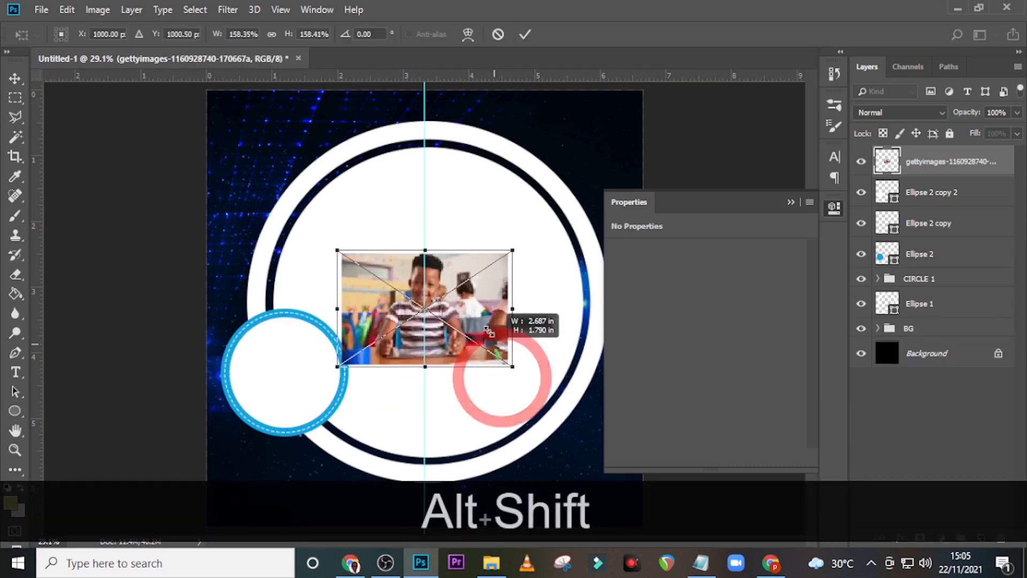
Step: Enlarge the photo, move it to the lower left, and clip it into the small circle
drag(482, 319, 331, 400)
key(Return)
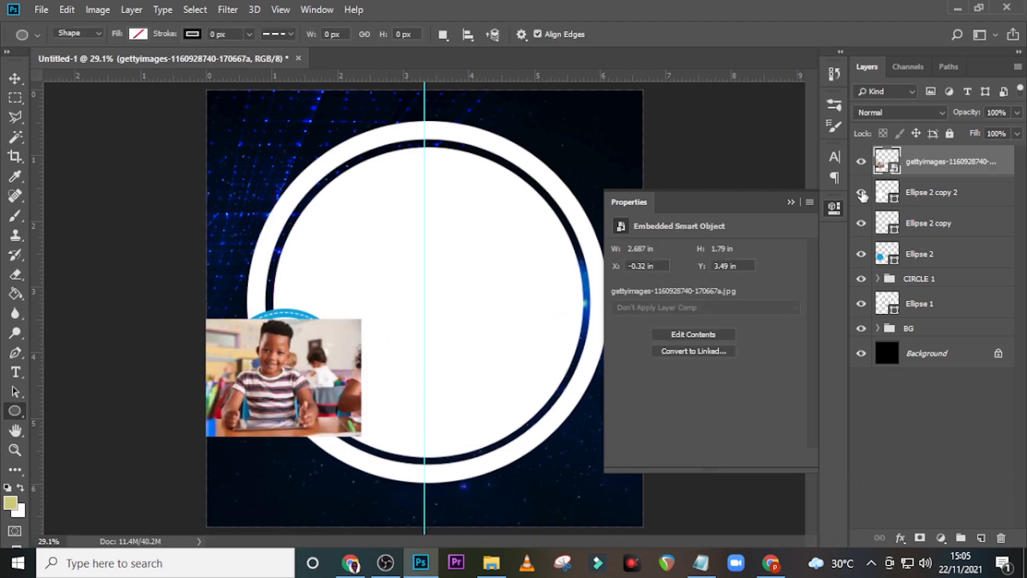
right_click(947, 168)
click(791, 311)
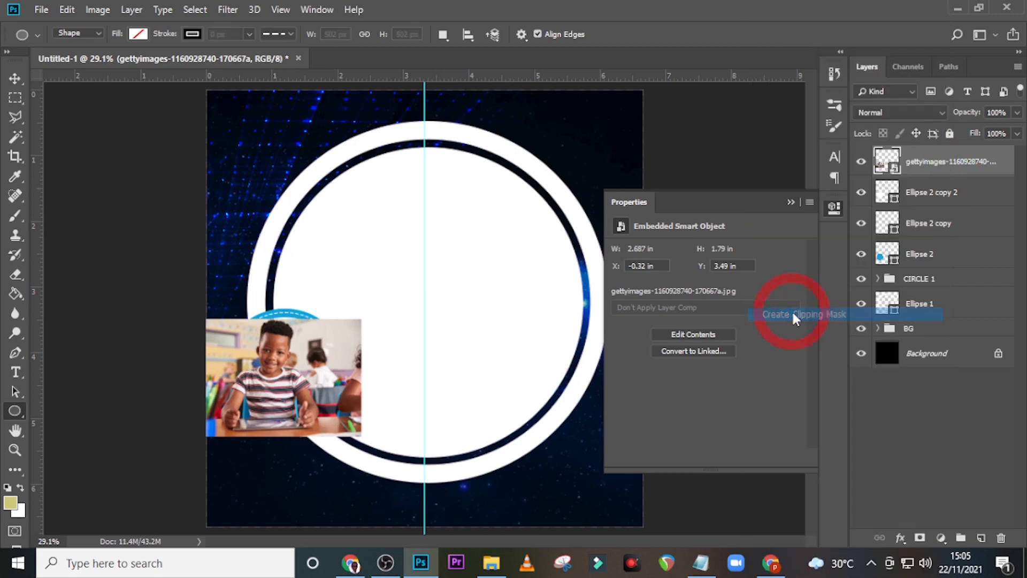
Step: Nudge the clipped photo right to centre the boy within the circle
key(ctrl+v)
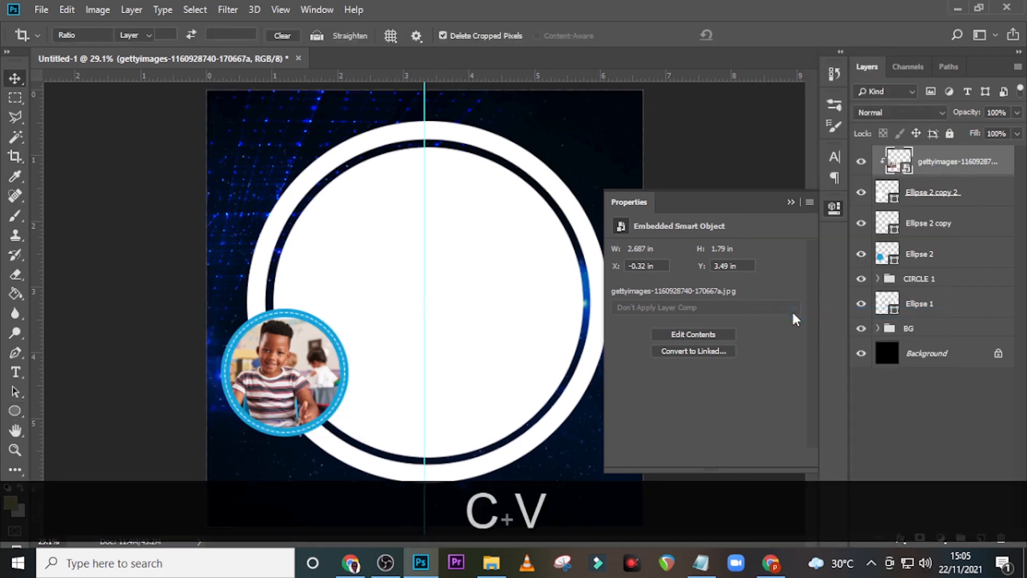
key(shift+Right)
key(shift+Right)
key(shift+Right)
key(shift+Right)
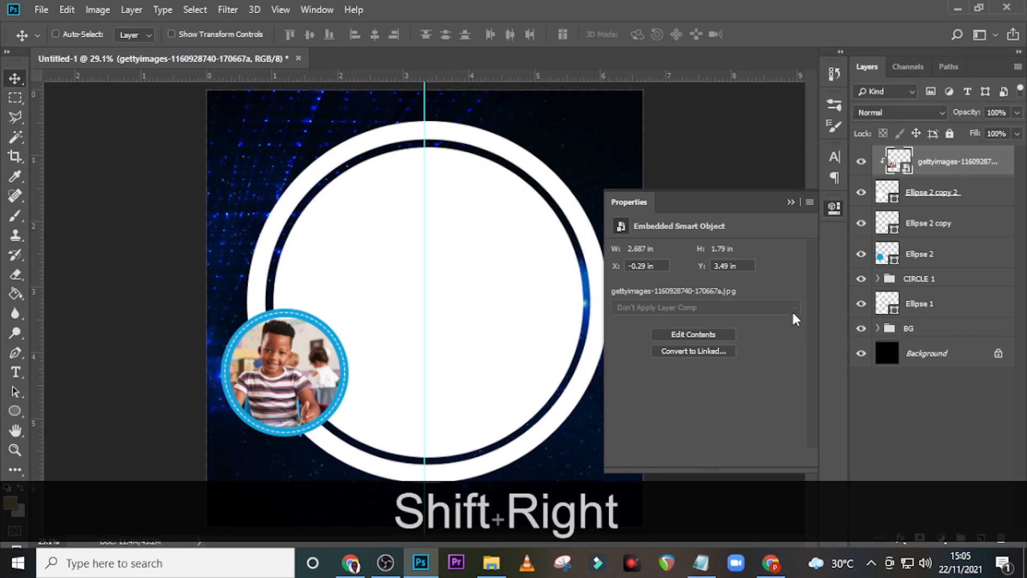
key(shift+Right)
key(shift+Right)
key(Left)
key(Right)
key(Right)
key(Right)
click(791, 202)
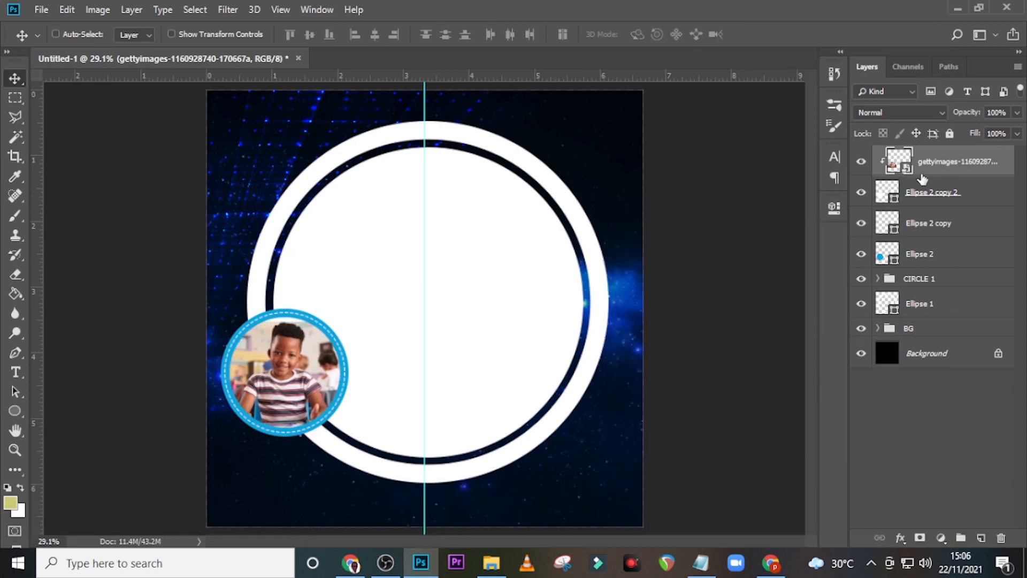
click(927, 171)
key(b)
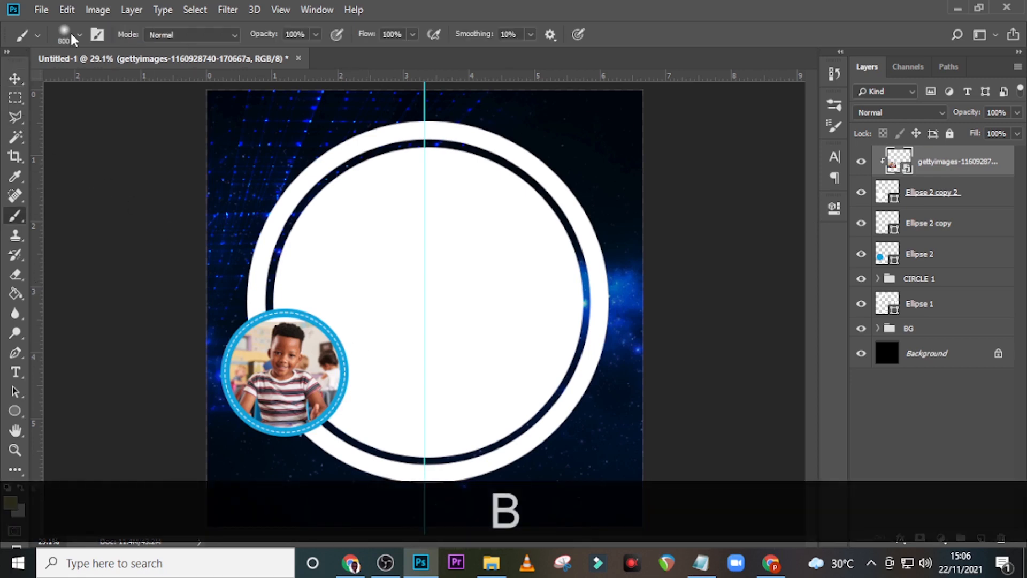
Step: Pick the DryBrush2 preset from Brush Stroke 2 Hedygraphics at 1696 px and add a new layer
click(72, 35)
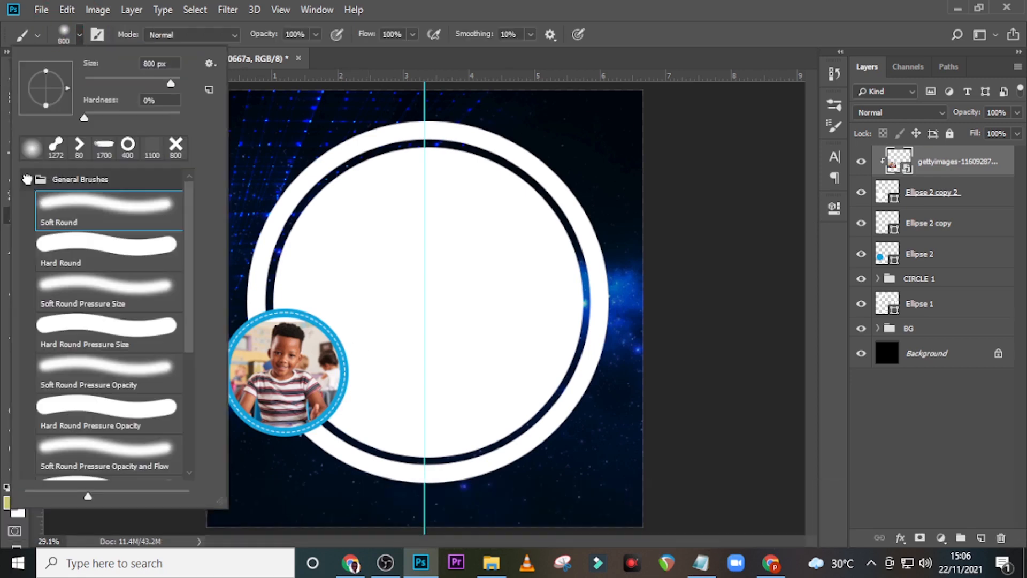
click(27, 179)
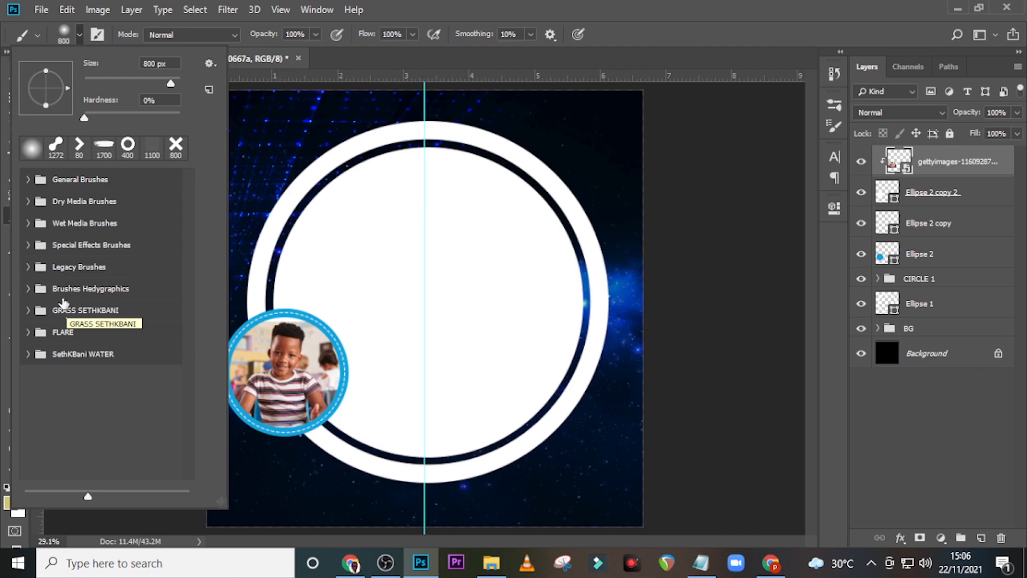
click(27, 289)
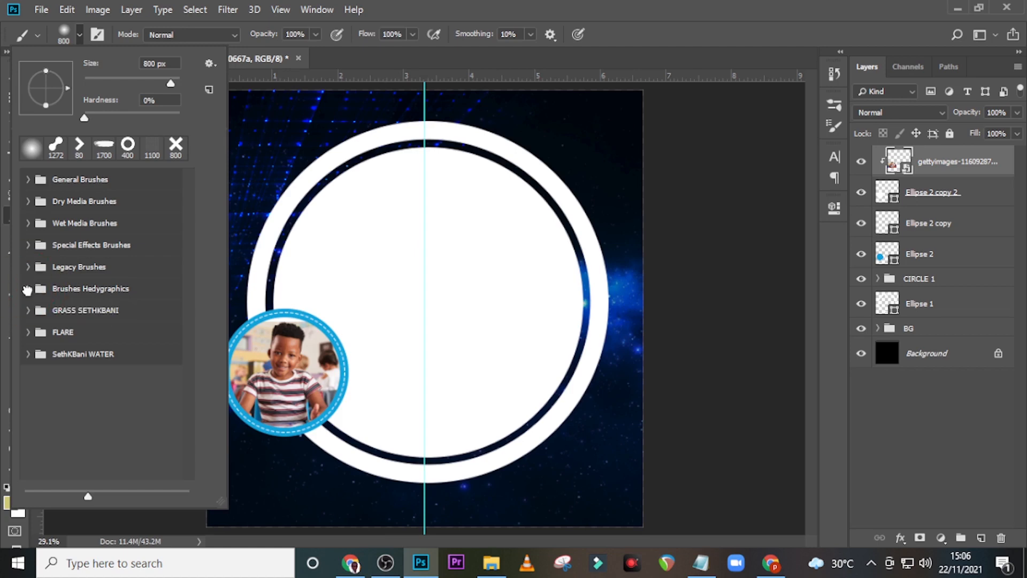
click(28, 289)
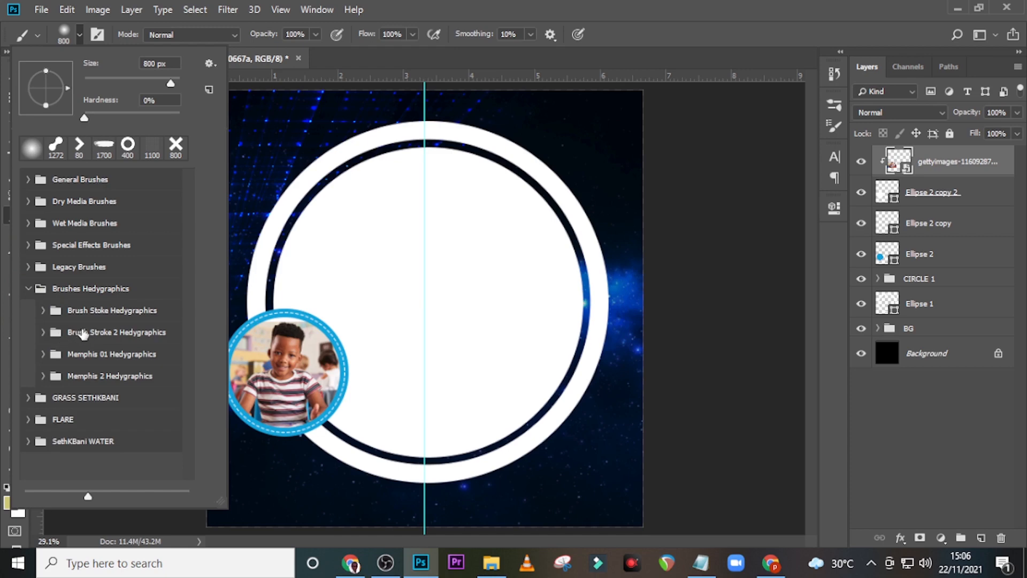
click(43, 332)
scroll(74, 449, down, 2)
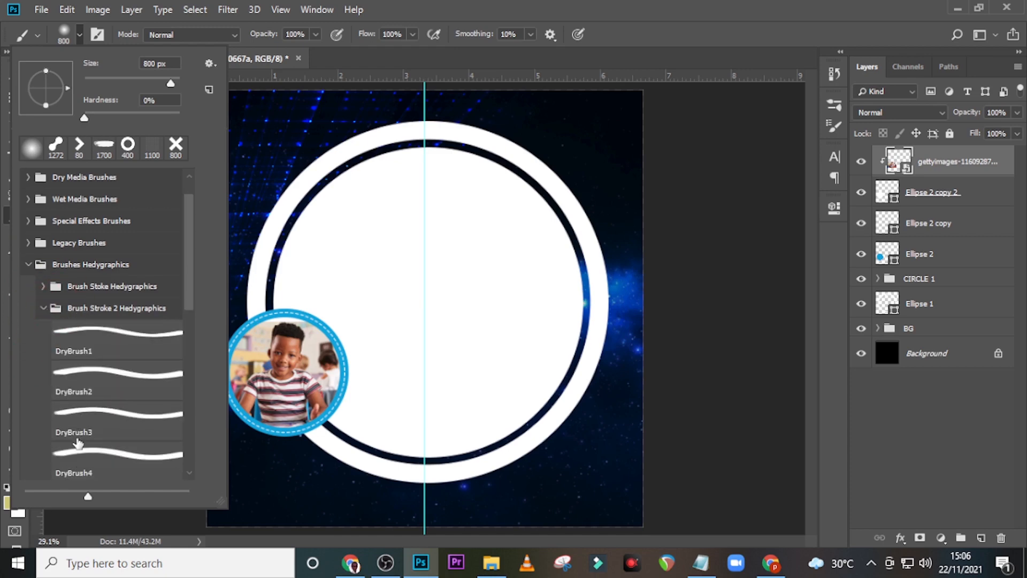
click(79, 369)
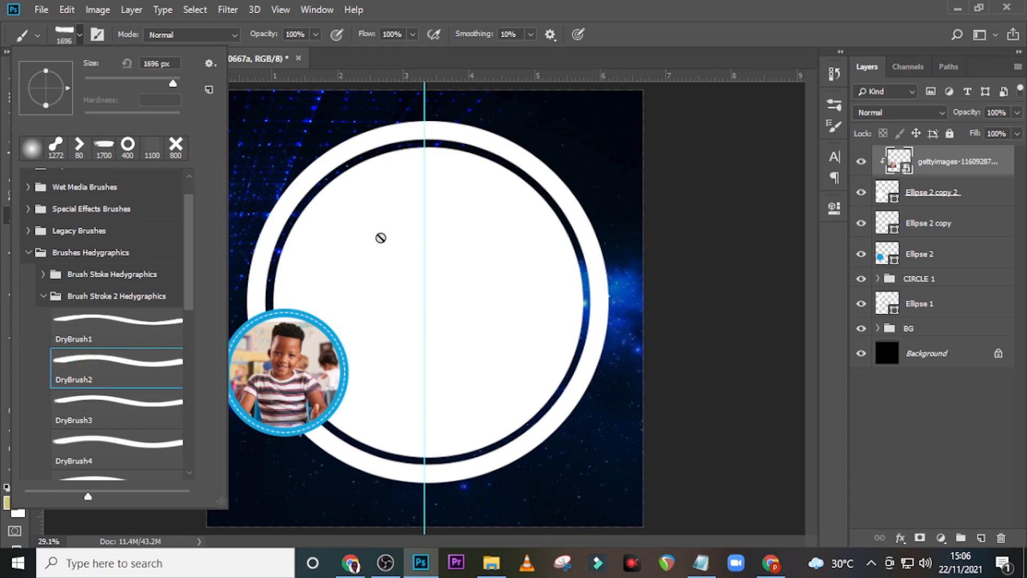
click(421, 4)
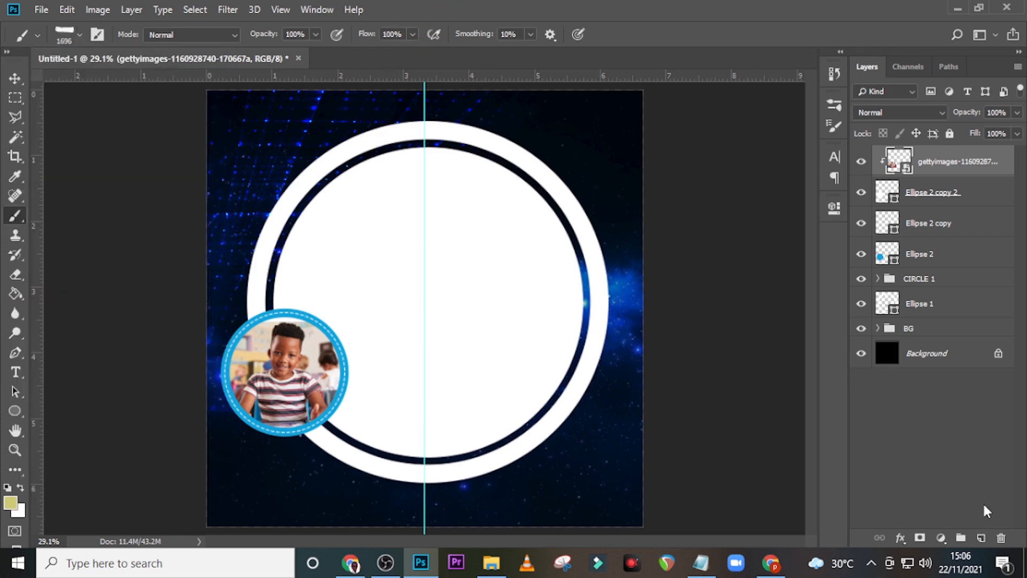
click(980, 538)
Step: Stamp a wide #fc7b25 orange DryBrush2 stroke on Layer 1 across the big circle's upper half
click(937, 159)
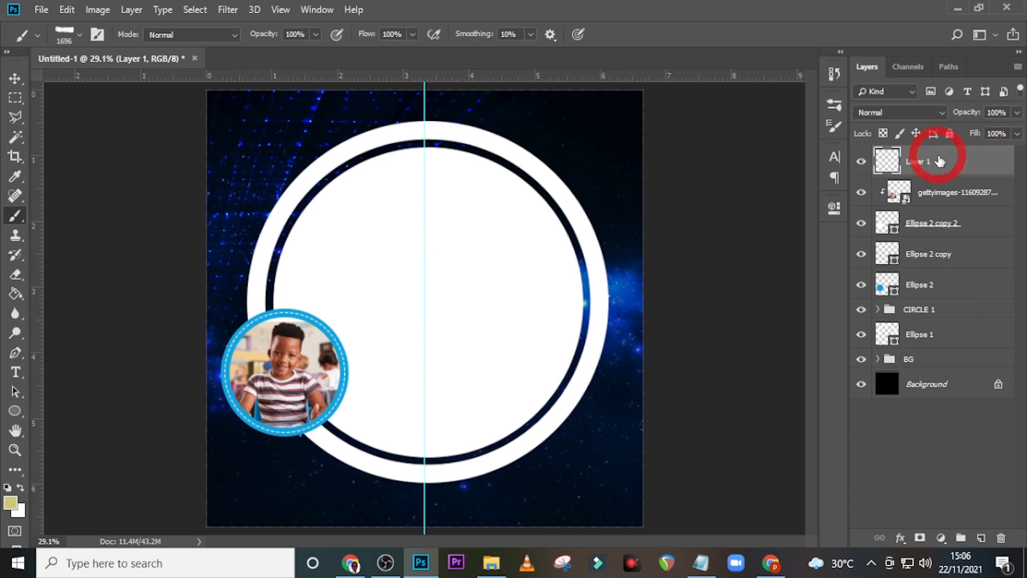
key(Caps_Lock)
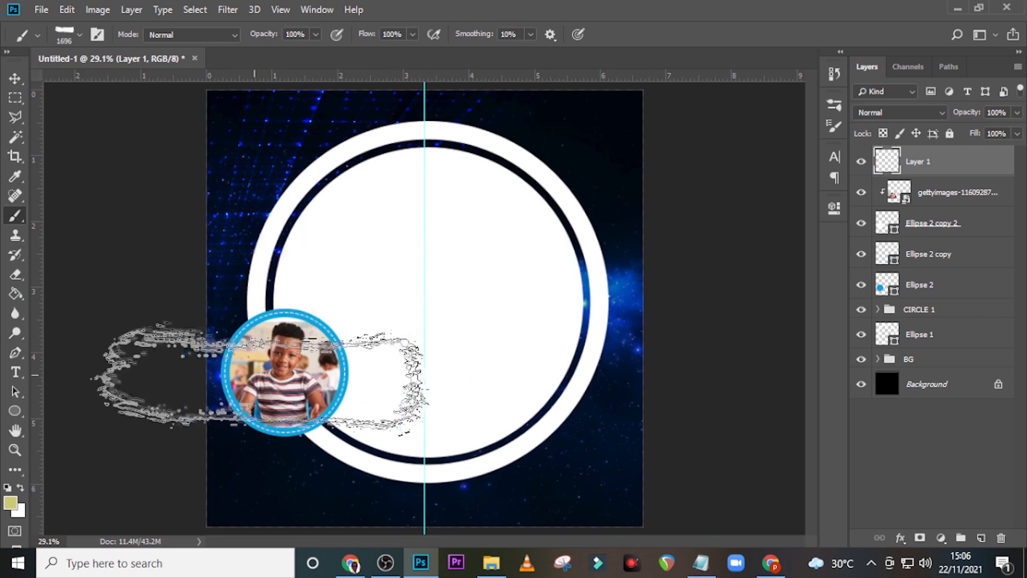
click(10, 504)
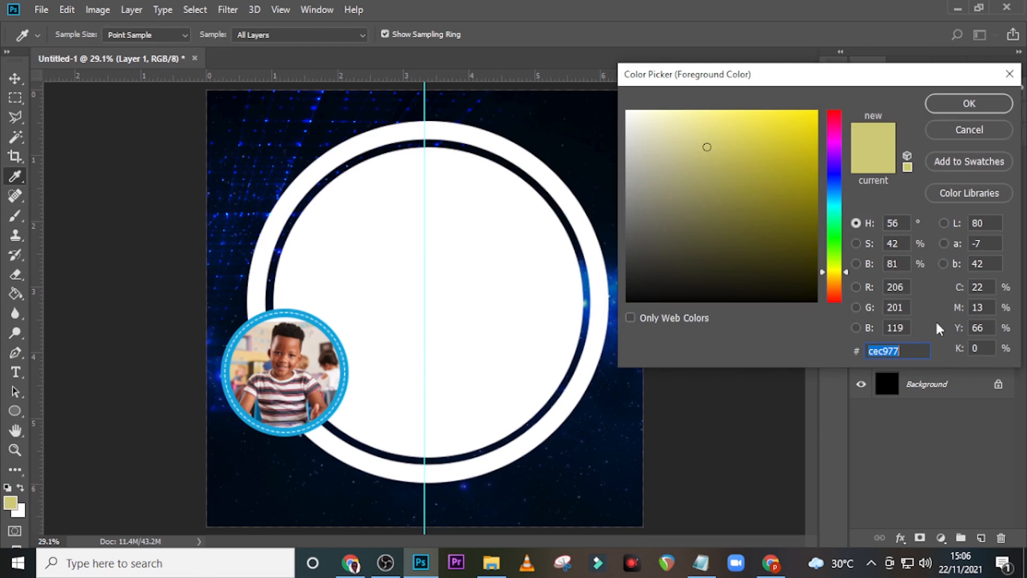
text(f)
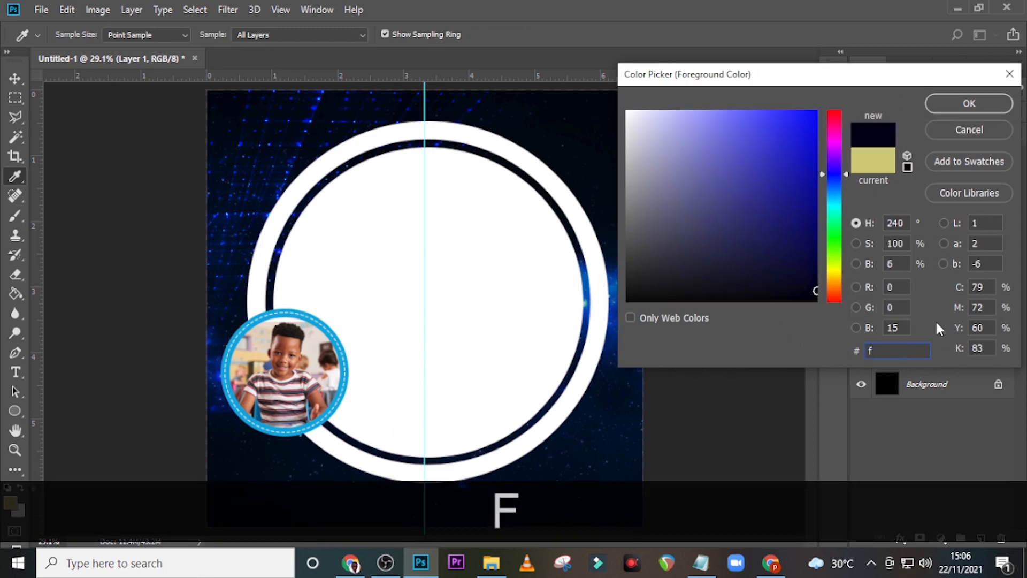
text(c7)
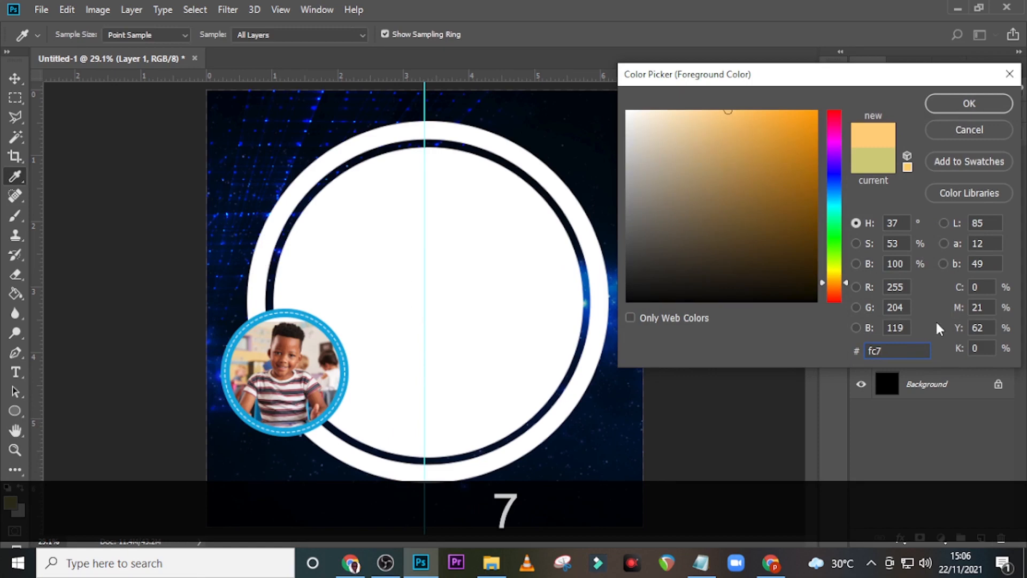
text(b25)
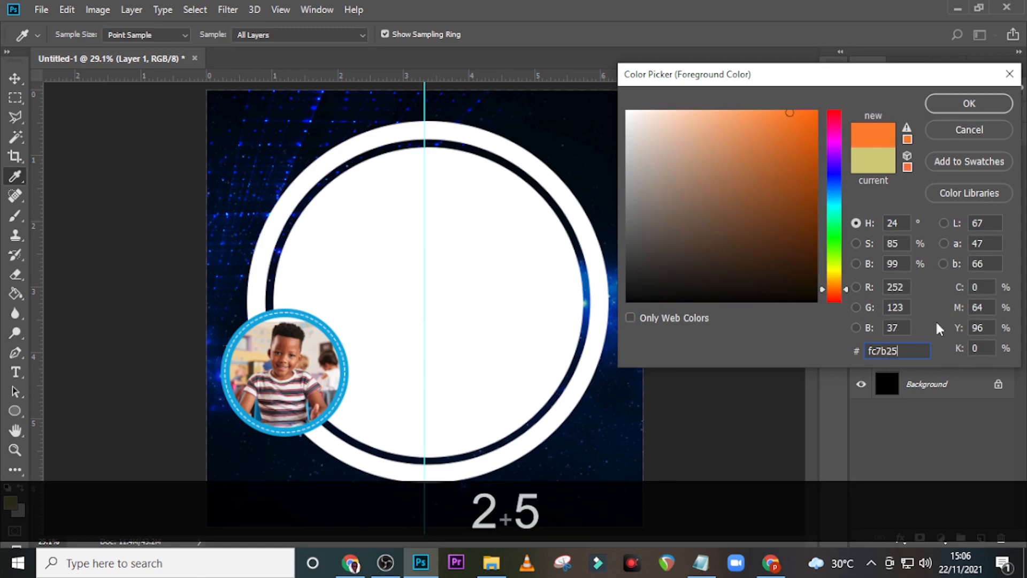
click(969, 103)
key(b)
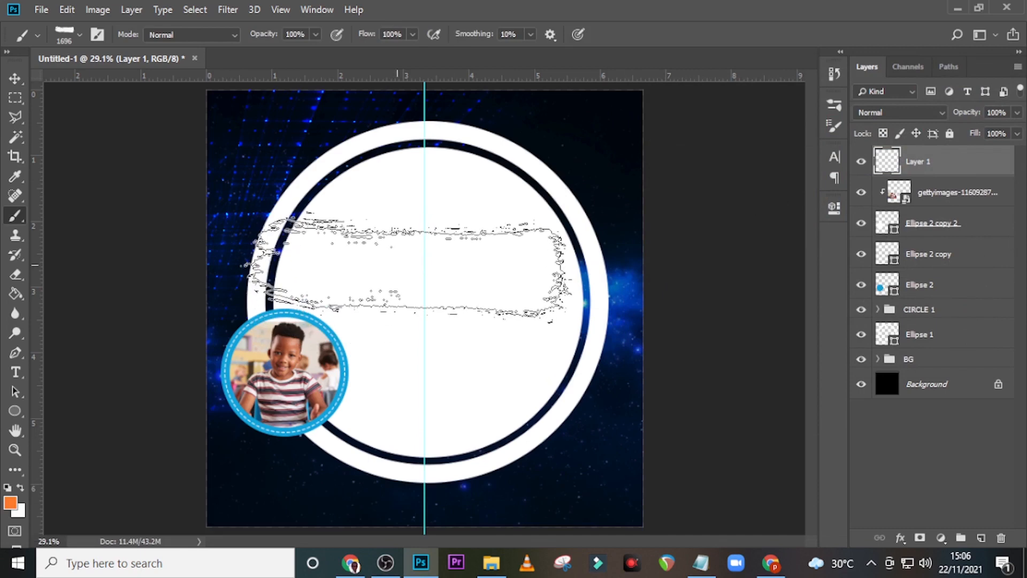
click(409, 266)
click(943, 161)
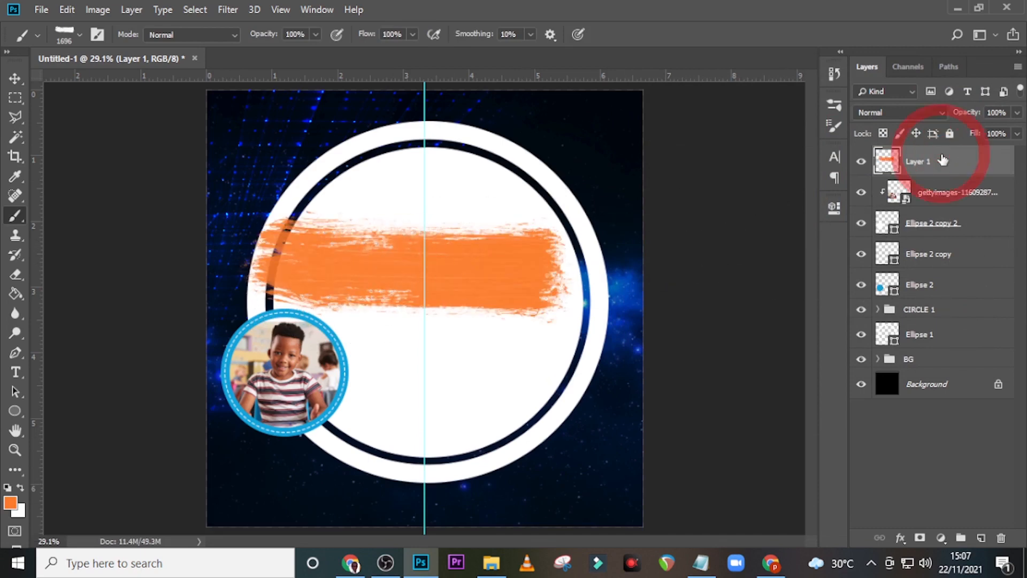
key(ctrl)
Step: Duplicate the orange stroke, merge the three copies, and shrink the result beneath the photo circle
key(ctrl+j)
key(ctrl+j)
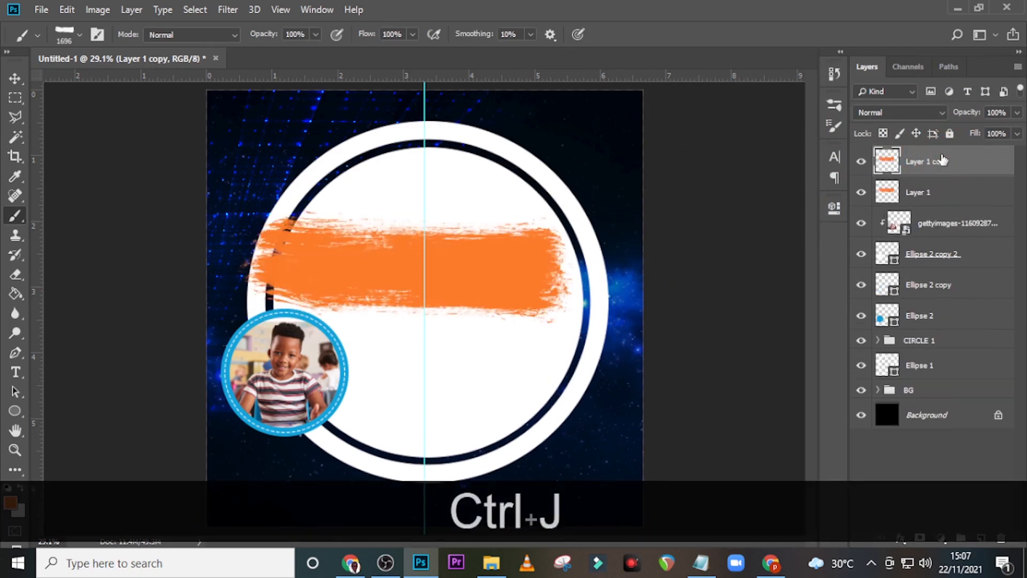
key(shift)
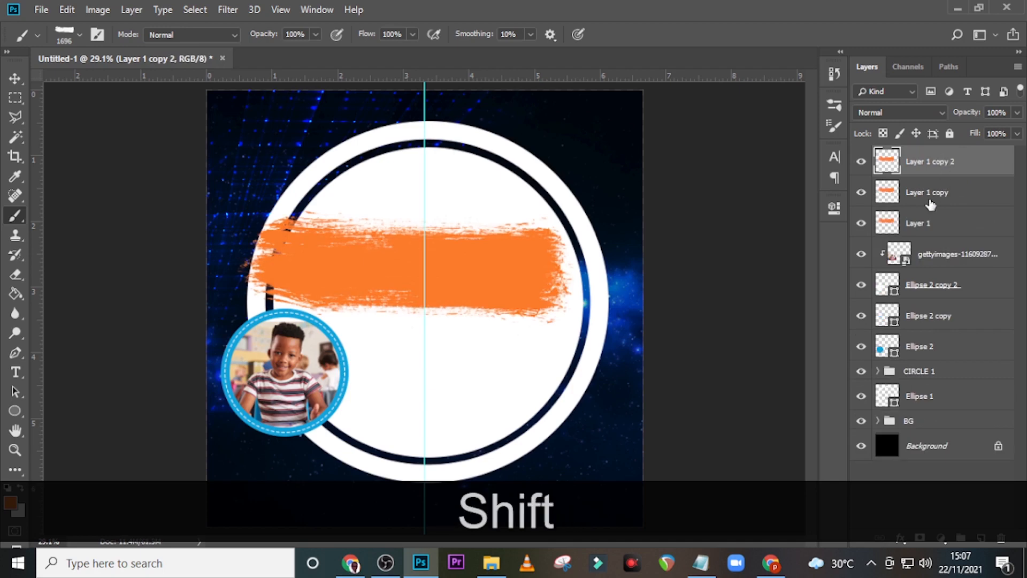
shift+click(929, 198)
shift+click(928, 222)
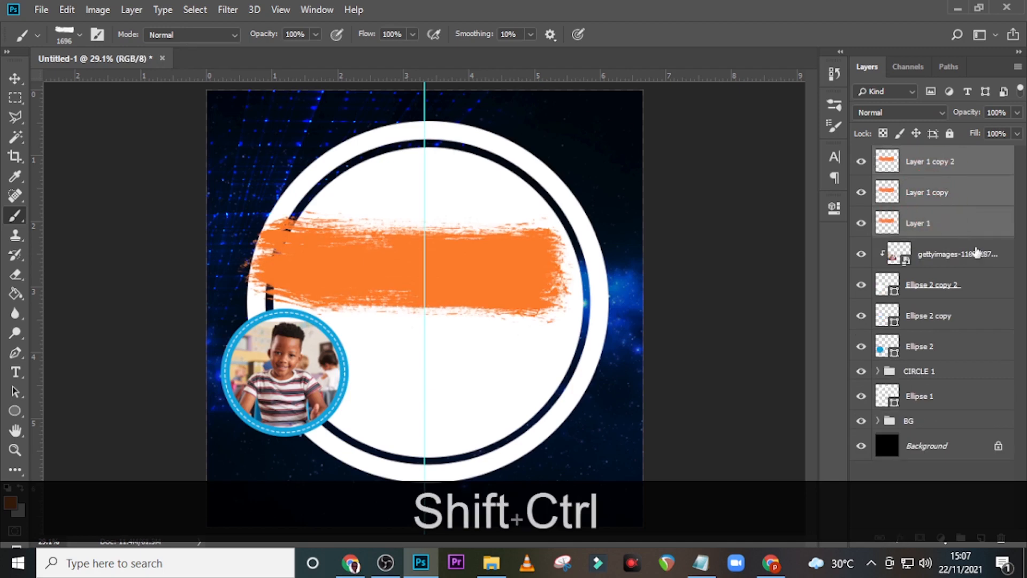
key(ctrl+shift+e)
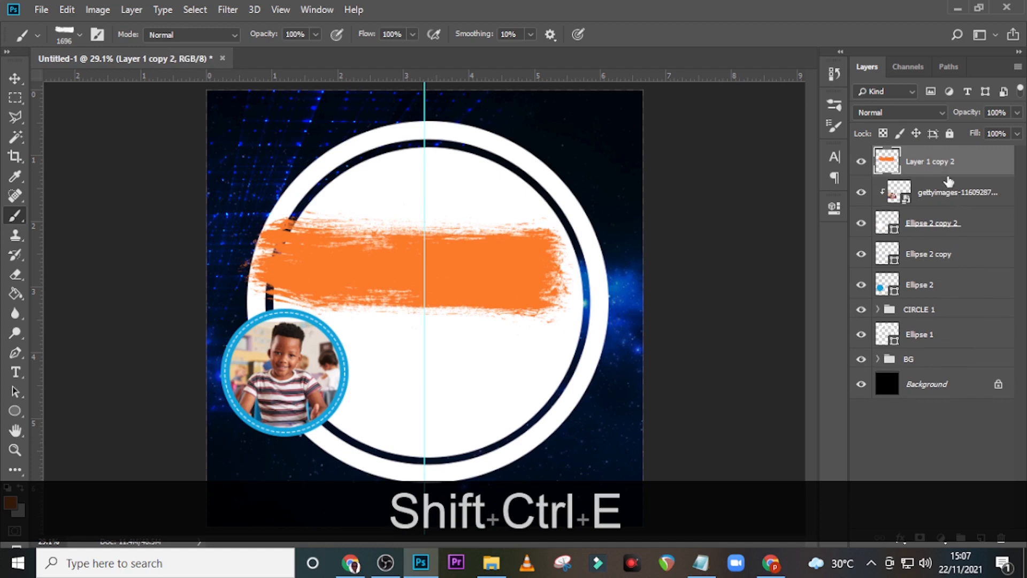
key(ctrl+t)
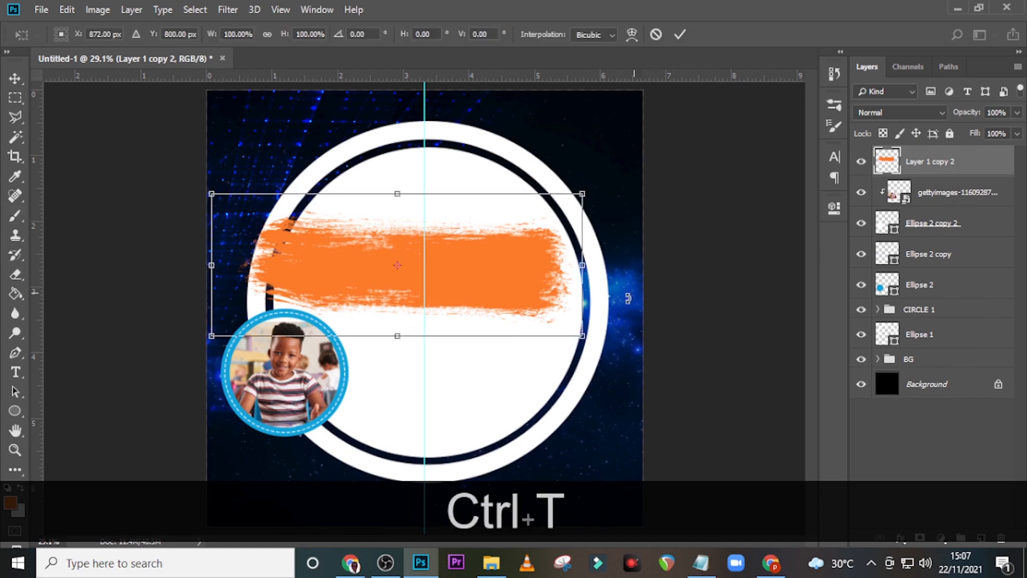
mouse_move(573, 330)
mouse_down()
mouse_move(541, 316)
mouse_move(505, 278)
mouse_move(477, 275)
mouse_move(317, 421)
mouse_move(322, 412)
mouse_up()
drag(163, 391, 224, 408)
key(ctrl+z)
Step: Group the layers Layer 1 copy 2 through Ellipse 2 as PHOTO, then start a text layer
key(t)
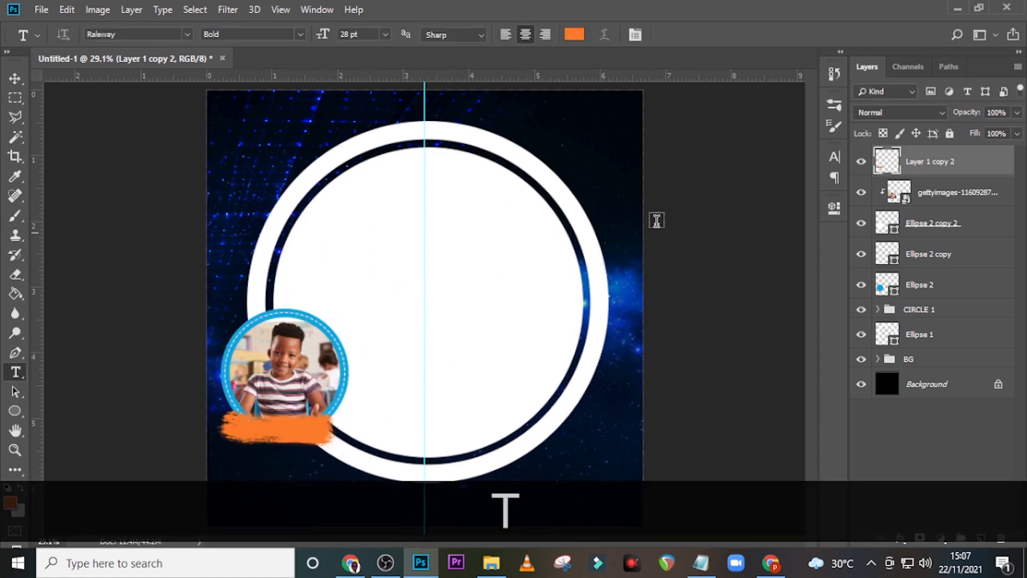
key(shift)
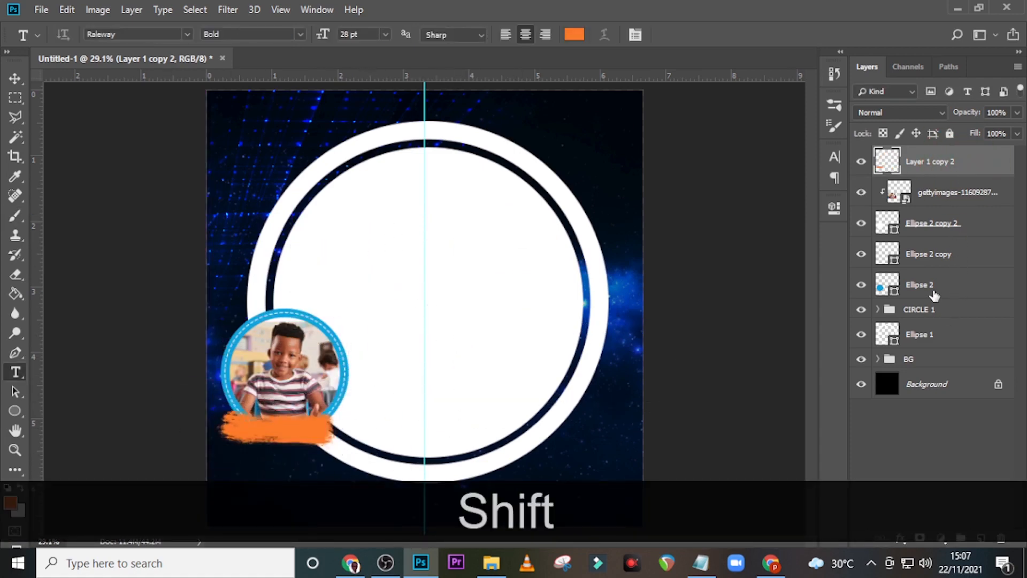
shift+click(933, 295)
key(ctrl+shift+g)
double_click(915, 155)
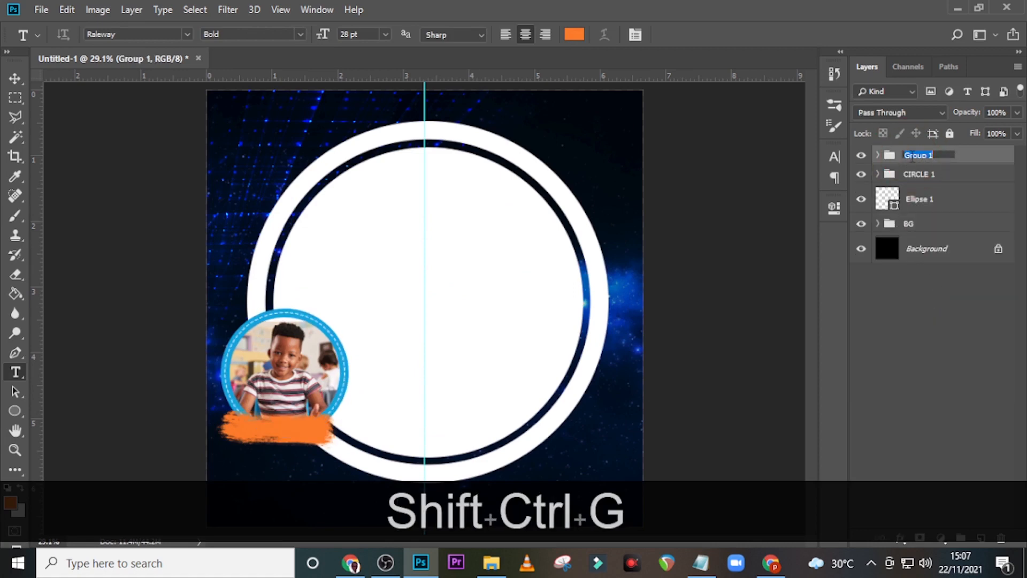
key(Caps_Lock)
text(PHOTO)
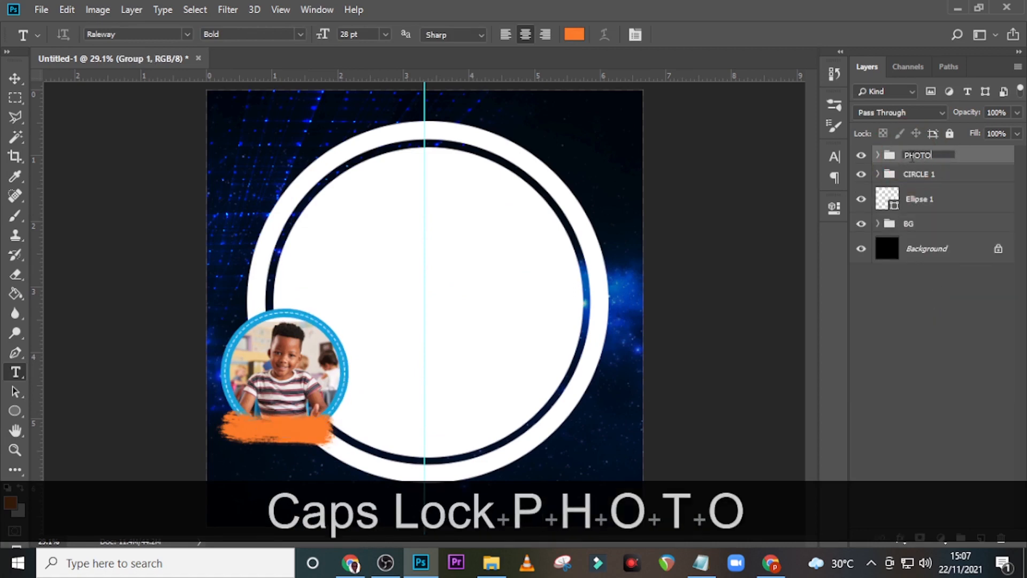
click(869, 159)
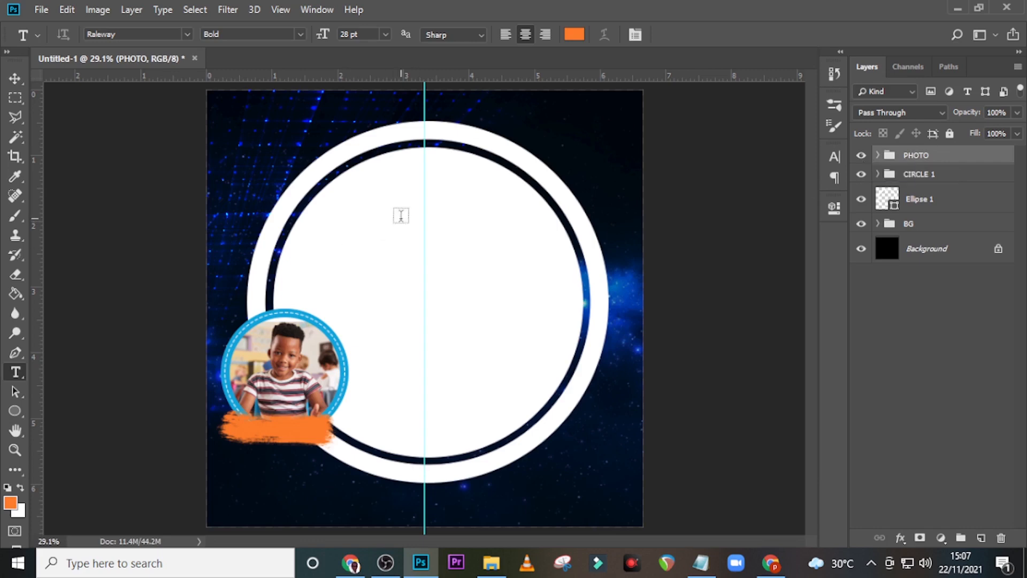
click(403, 192)
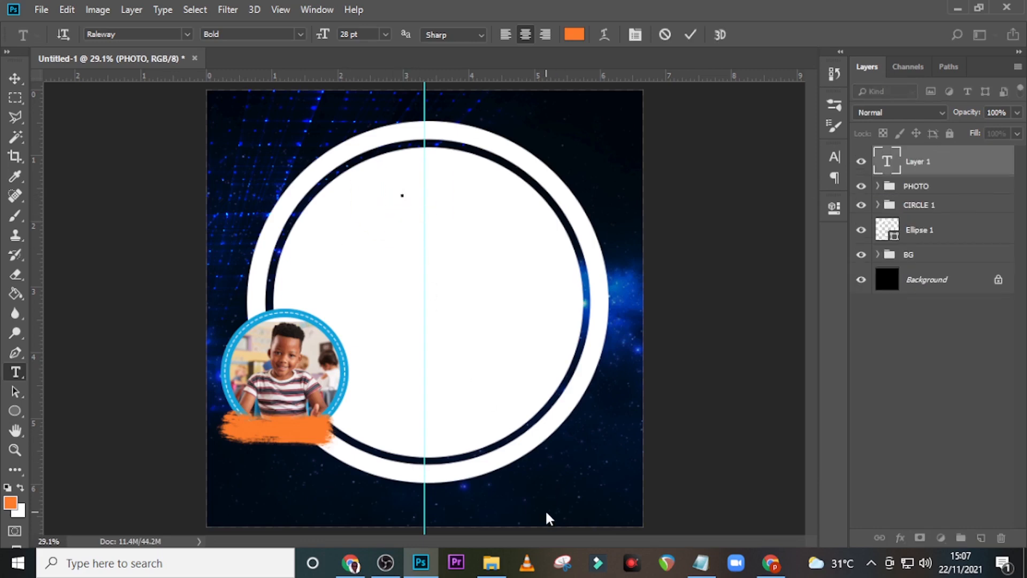
Step: Copy the 'Happy Birthday' lines from the Notepad badge notes
click(700, 563)
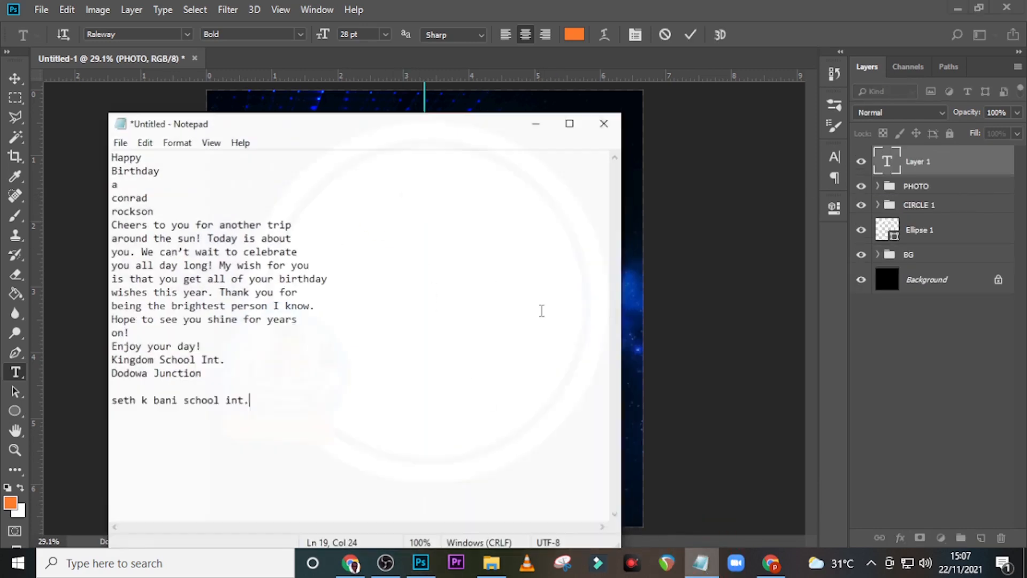
drag(193, 184, 87, 159)
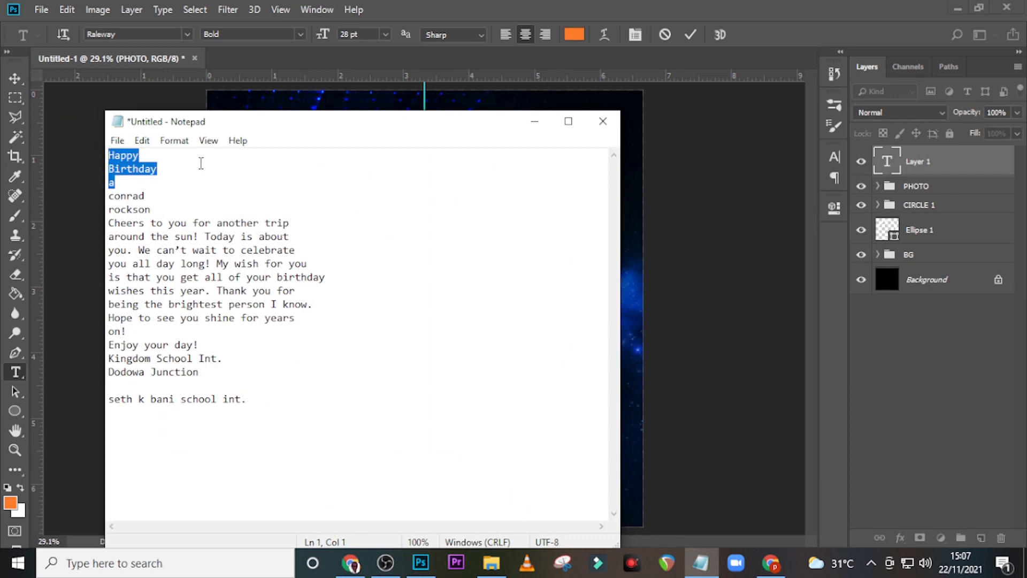
drag(202, 164, 88, 144)
key(ctrl+c)
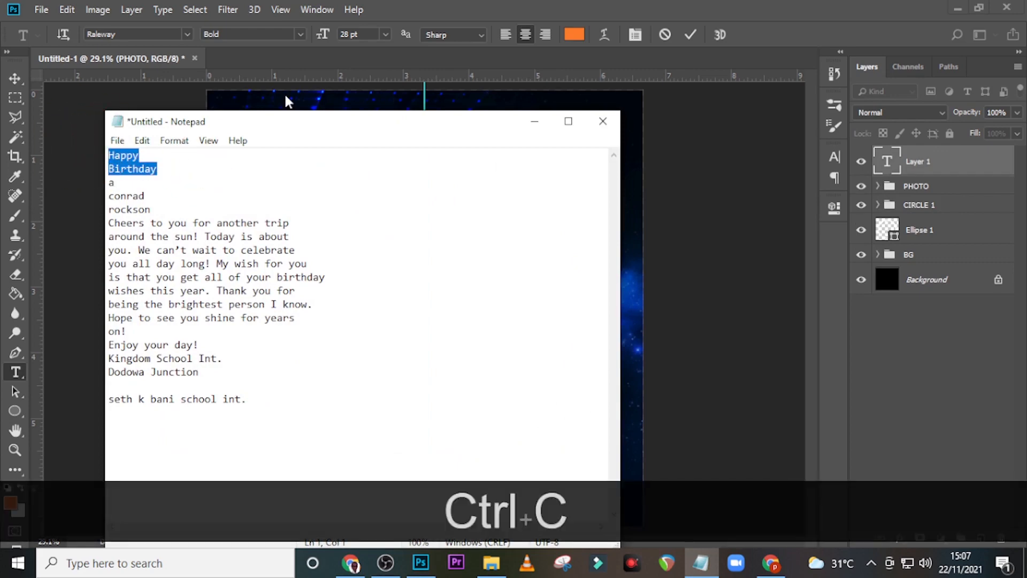
click(530, 7)
Step: Paste 'Happy Birthday' into the text layer in the Ananda font, with All Caps off
key(ctrl+v)
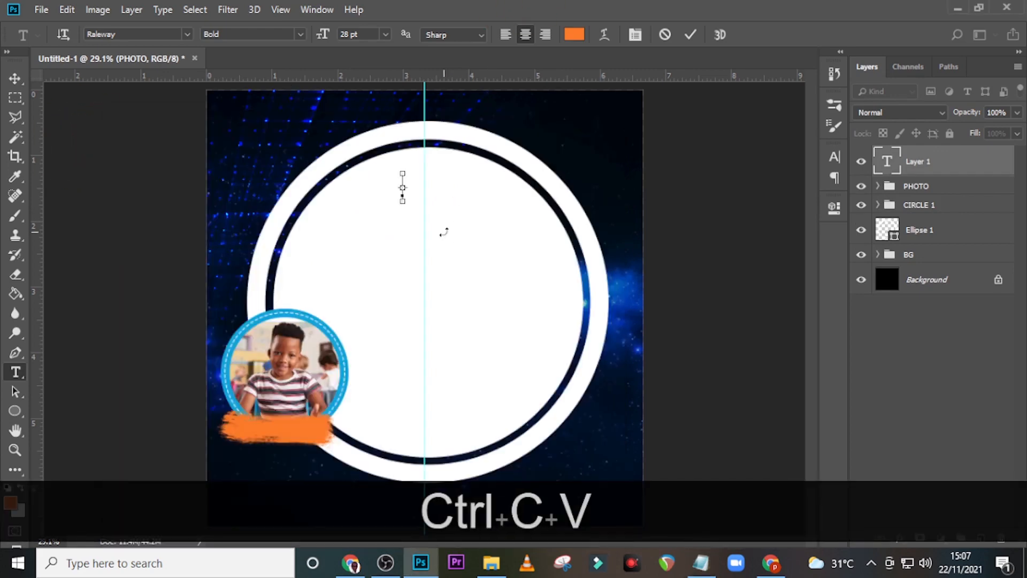
click(902, 171)
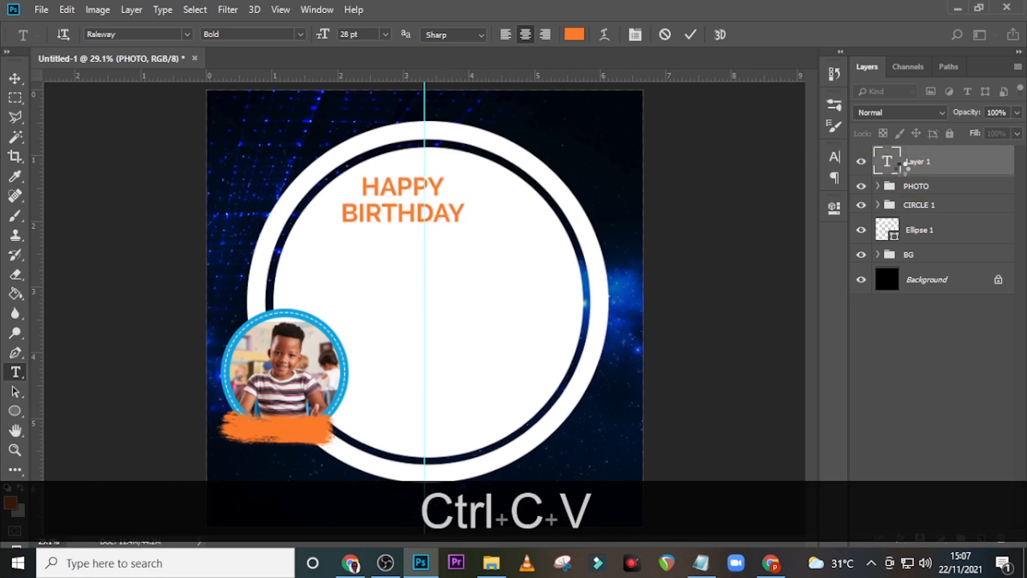
click(835, 156)
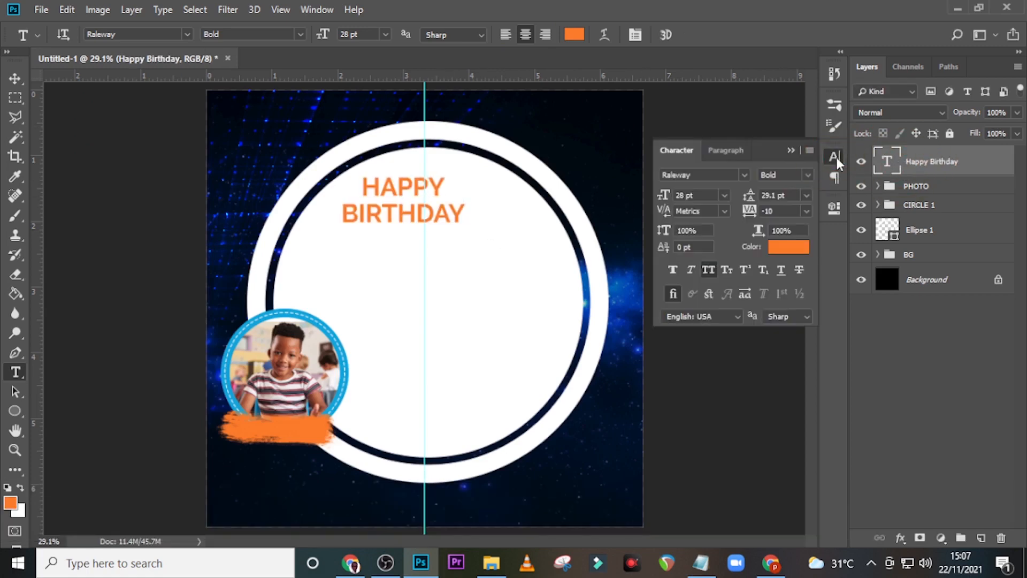
click(744, 175)
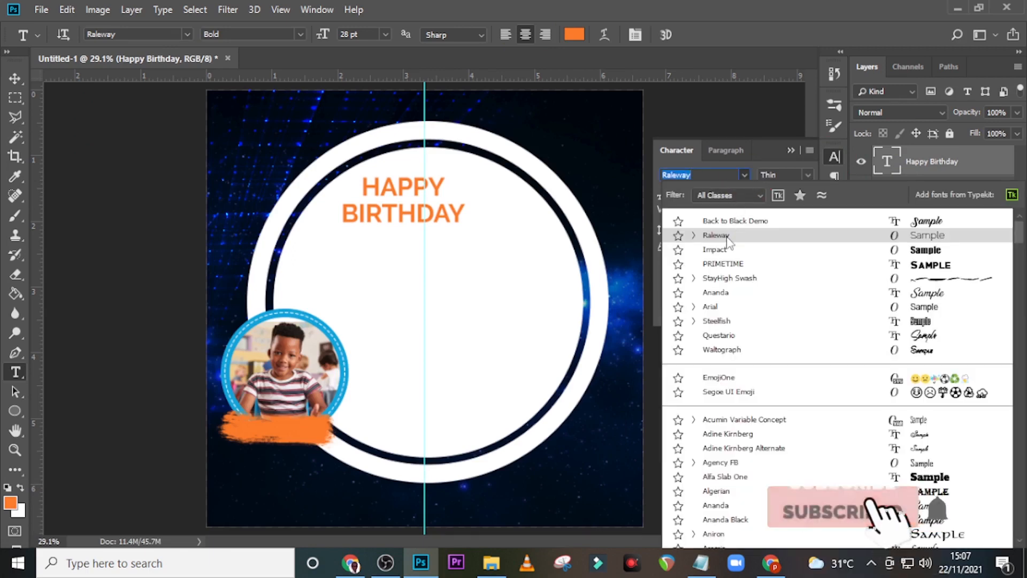
click(716, 293)
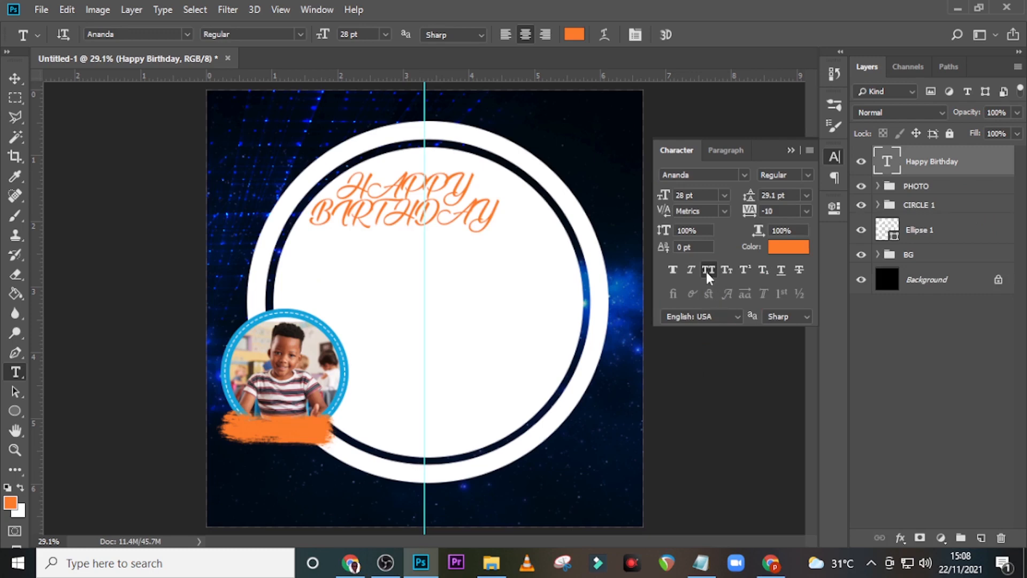
click(706, 272)
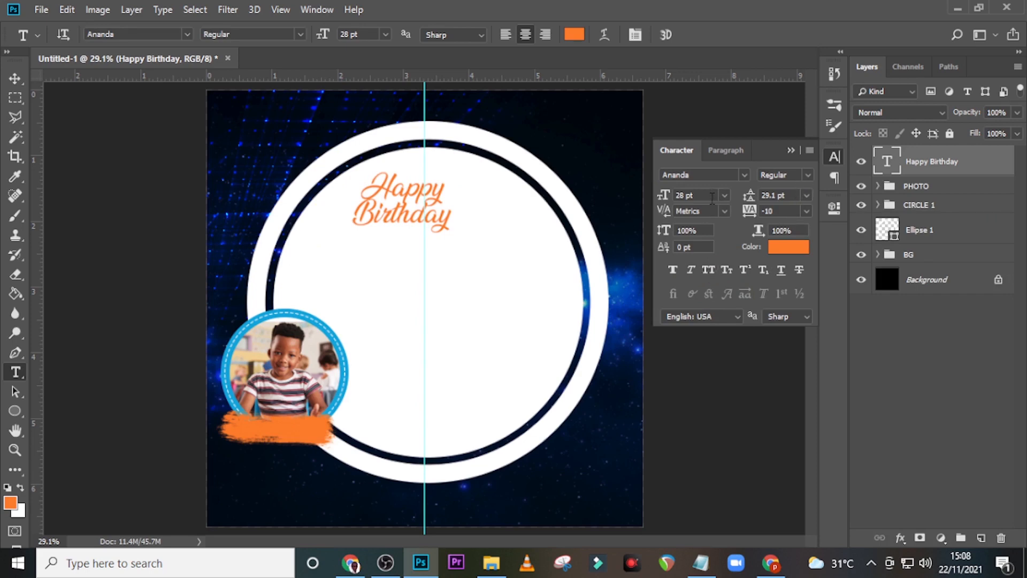
Step: Set the title to 39 pt size, 47.65 pt leading and black colour
click(663, 196)
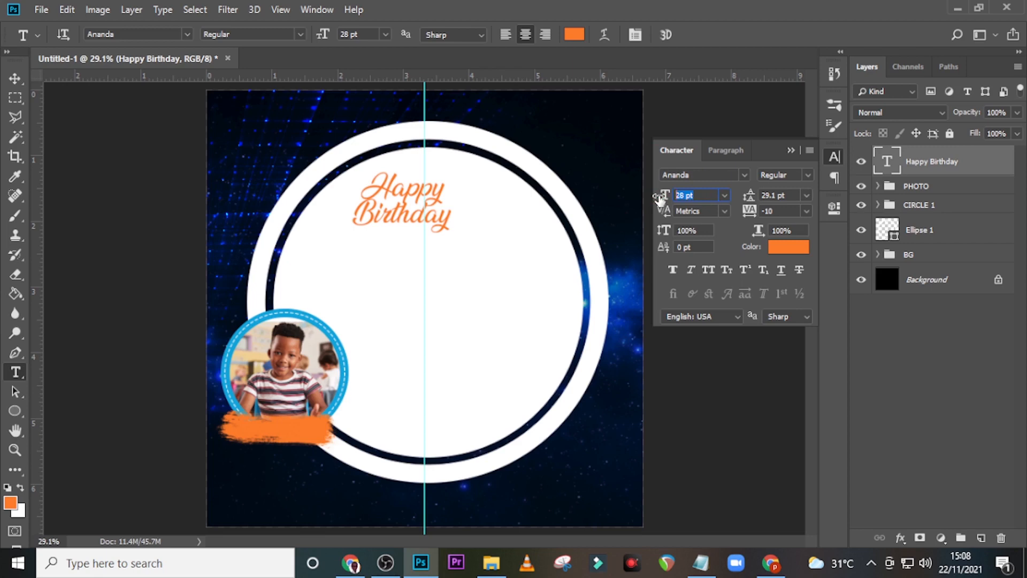
text(39)
key(Return)
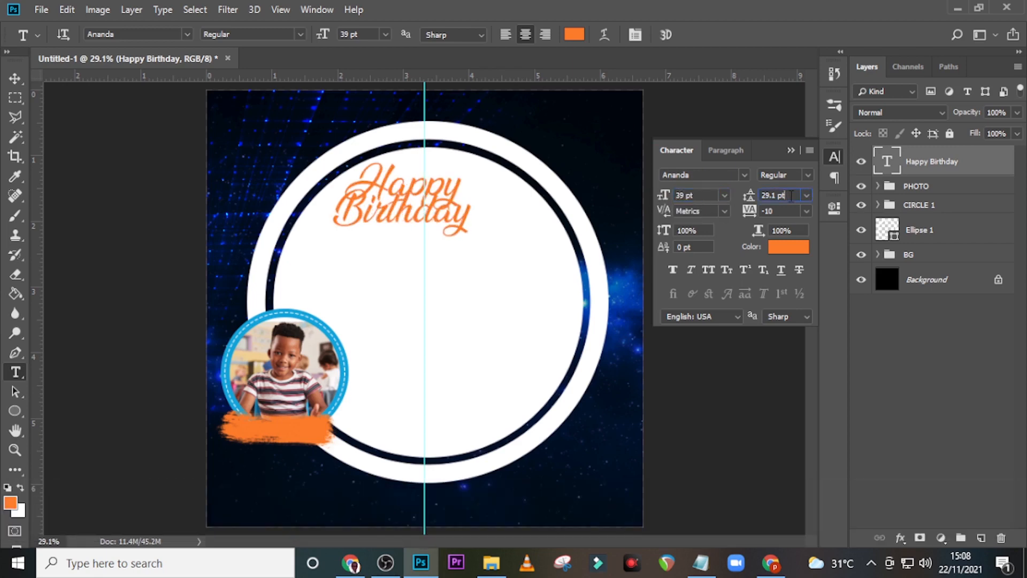
click(749, 196)
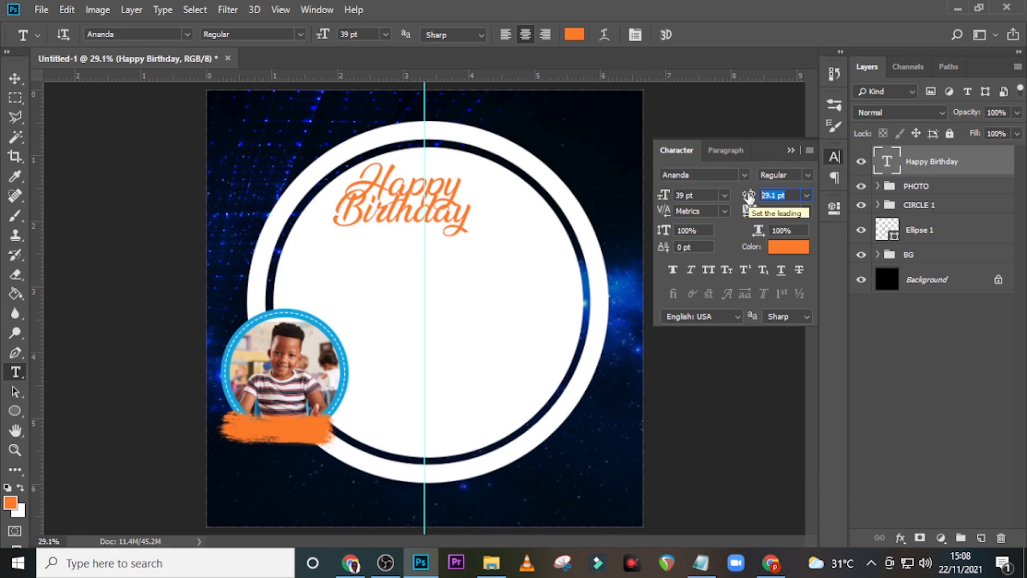
text(47.)
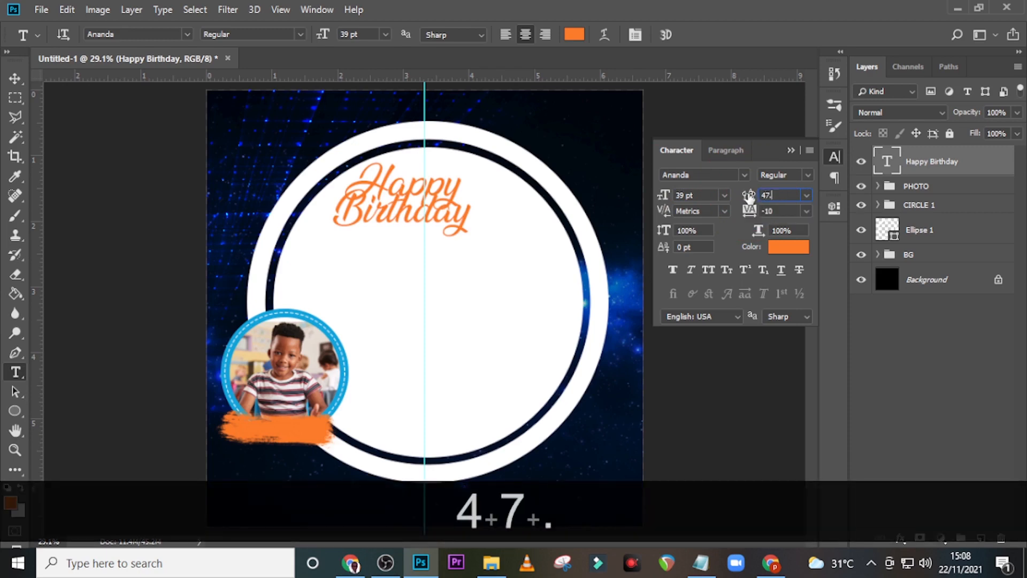
text(65)
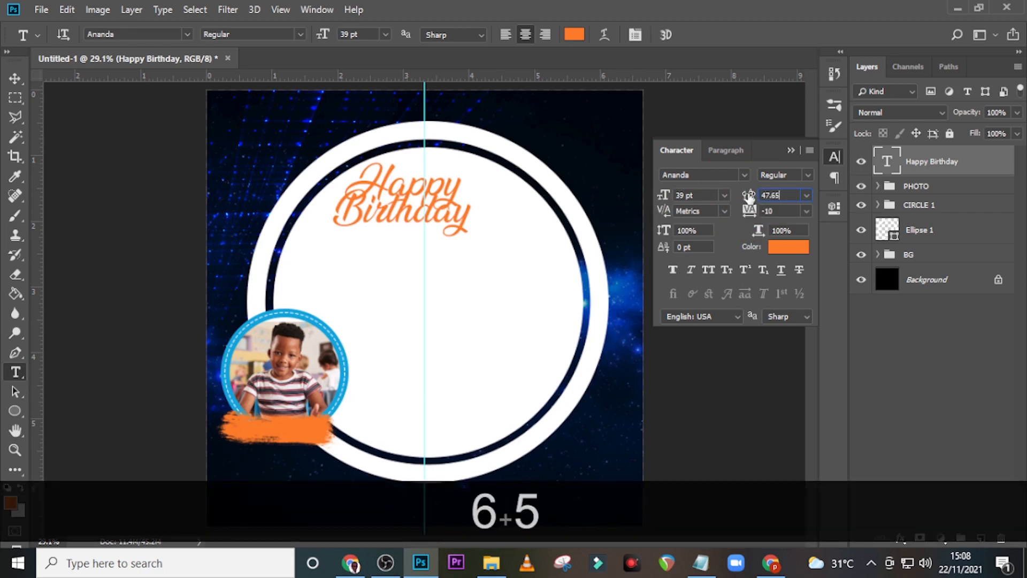
key(Return)
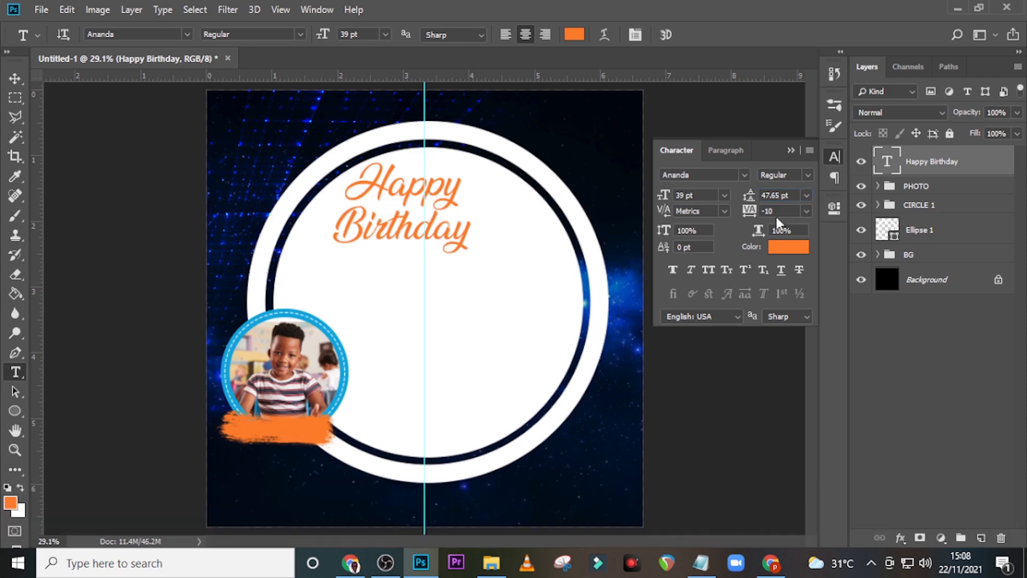
click(754, 209)
click(797, 246)
click(604, 327)
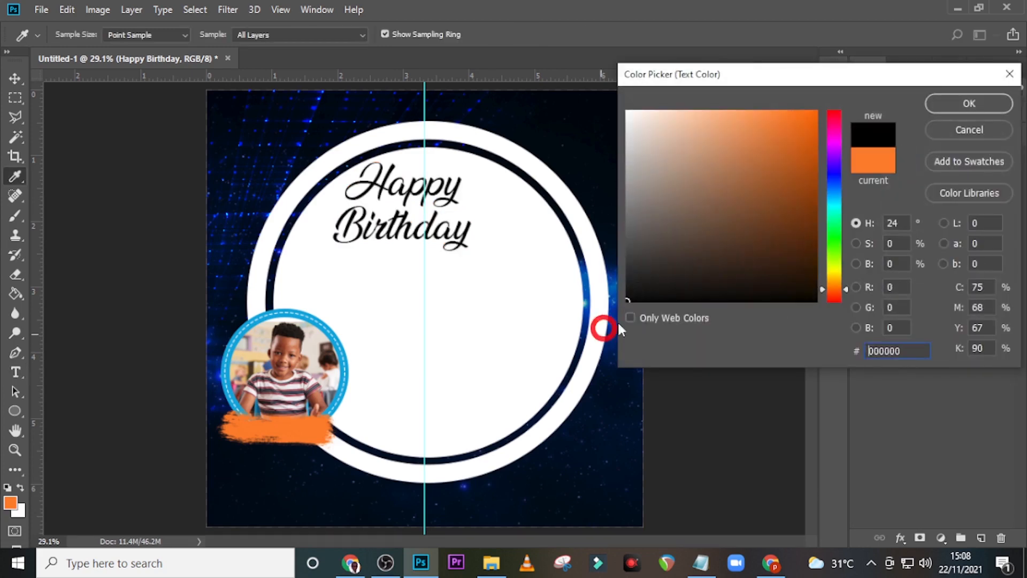
click(951, 102)
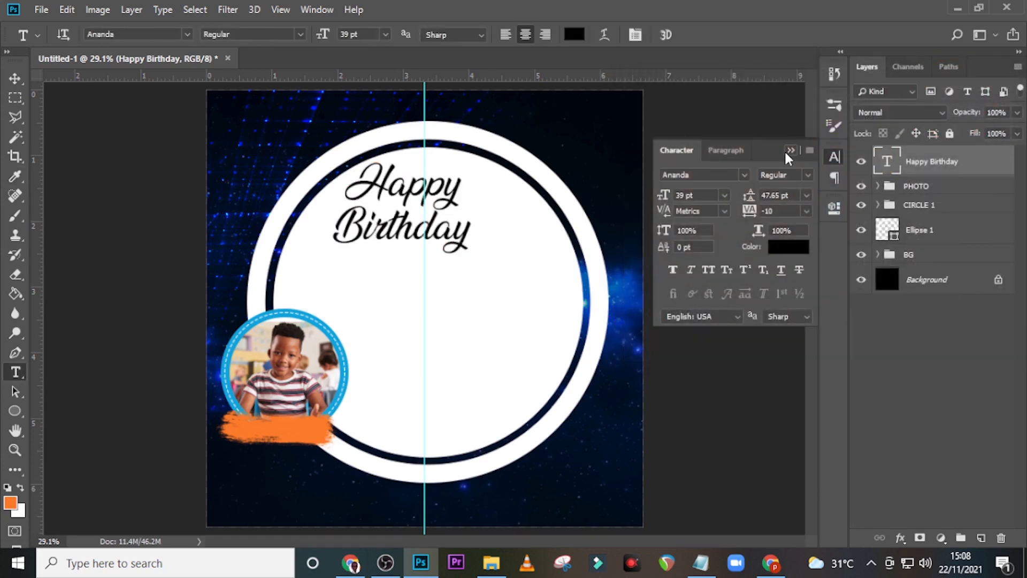
click(784, 149)
Step: Nudge the Happy Birthday title slightly right to centre it in the white ring
key(ctrl+t)
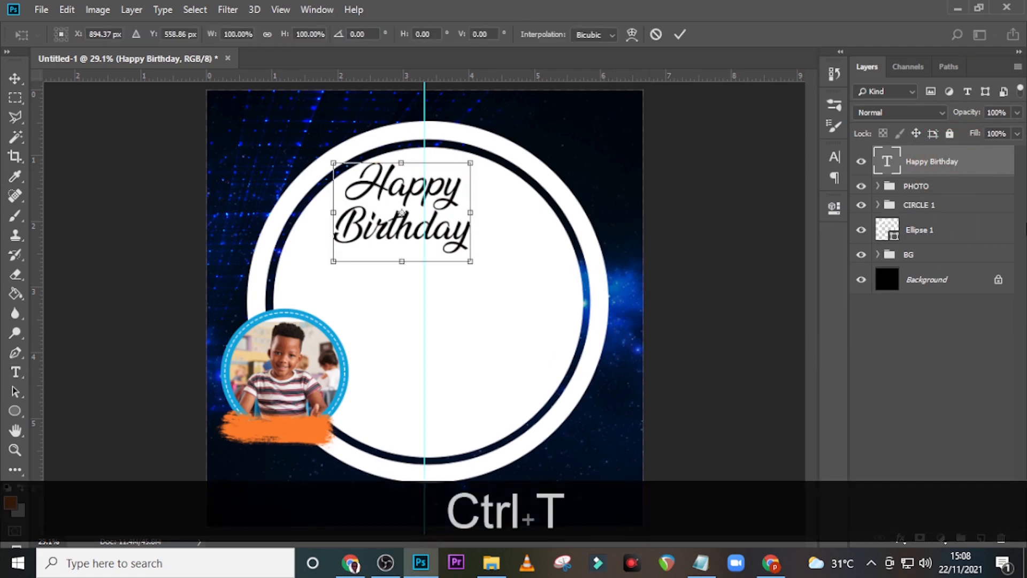
key(shift+Right)
key(shift+Right)
key(shift+Right)
key(shift+Right)
key(shift+Right)
key(shift+Right)
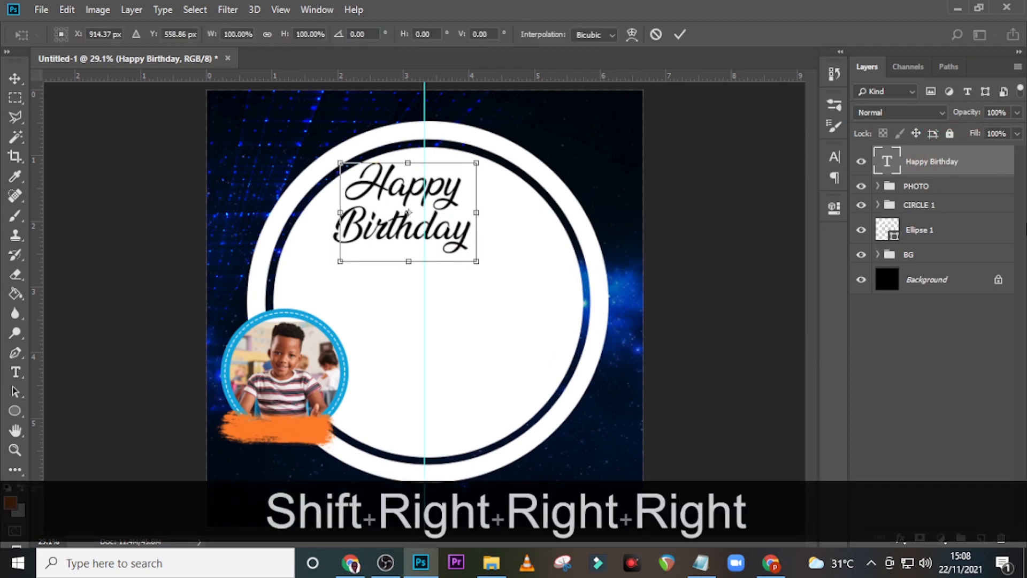
key(shift+Right)
key(shift+Right)
key(shift+Right)
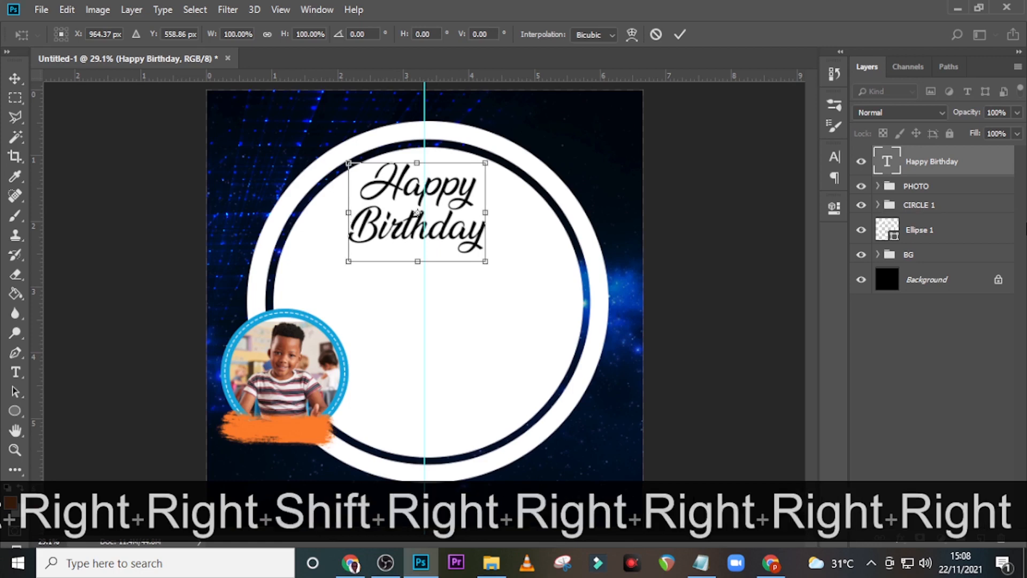
key(Right)
key(shift+Right)
key(shift+Right)
key(shift+Right)
key(shift+Right)
key(shift+Right)
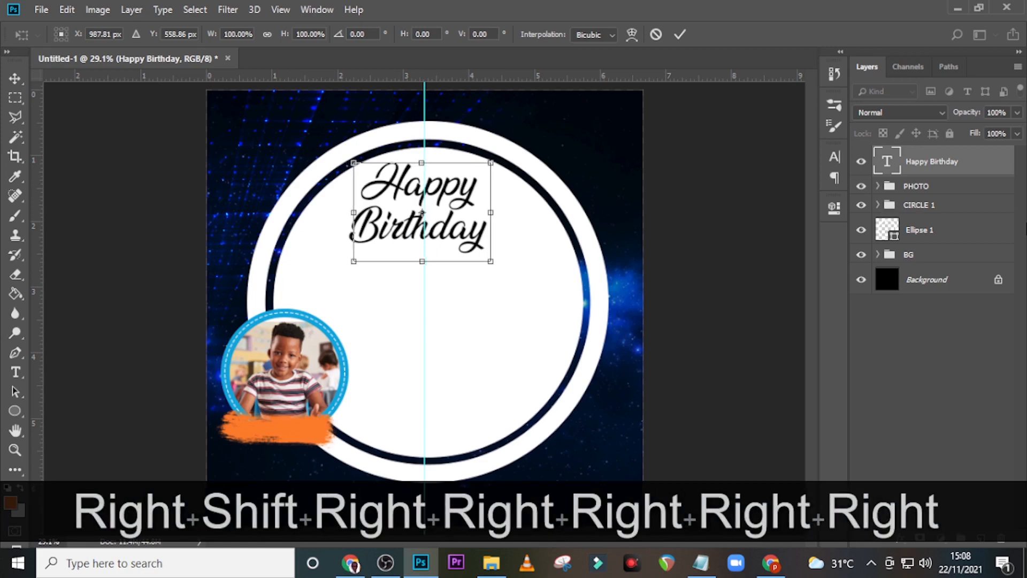
key(Return)
key(ctrl+equal)
key(ctrl+equal)
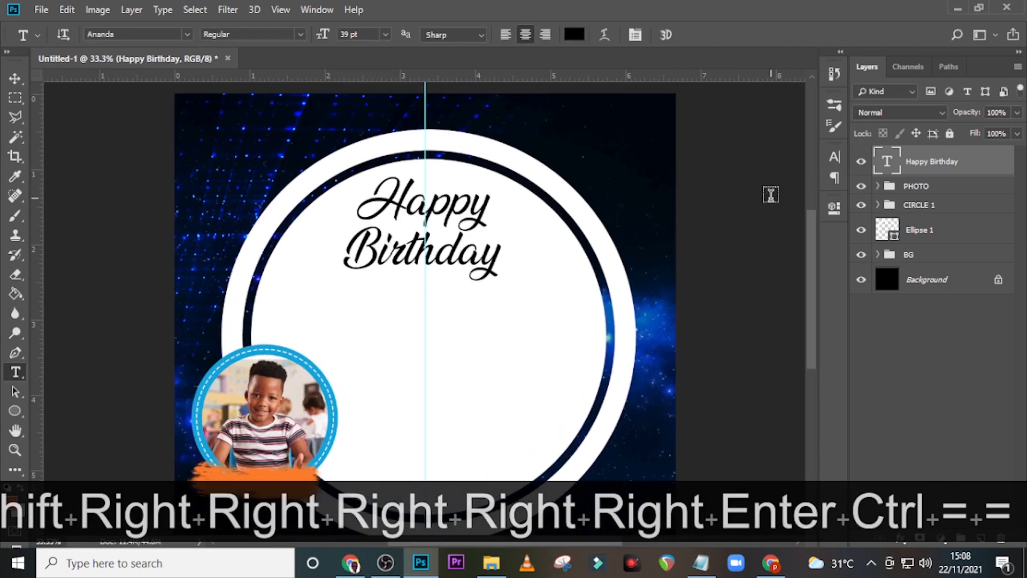
key(ctrl+equal)
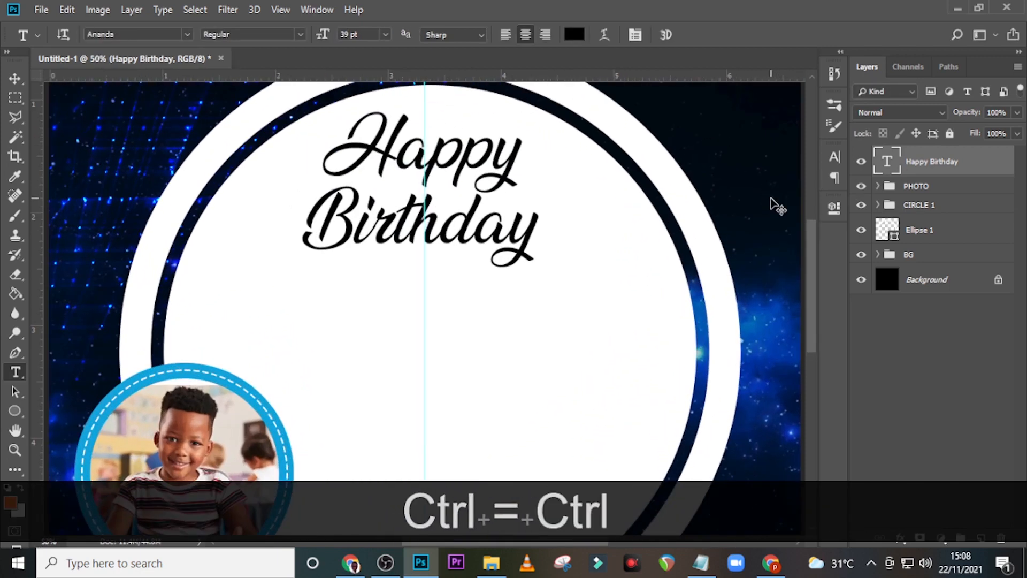
key(ctrl+y)
key(ctrl+t)
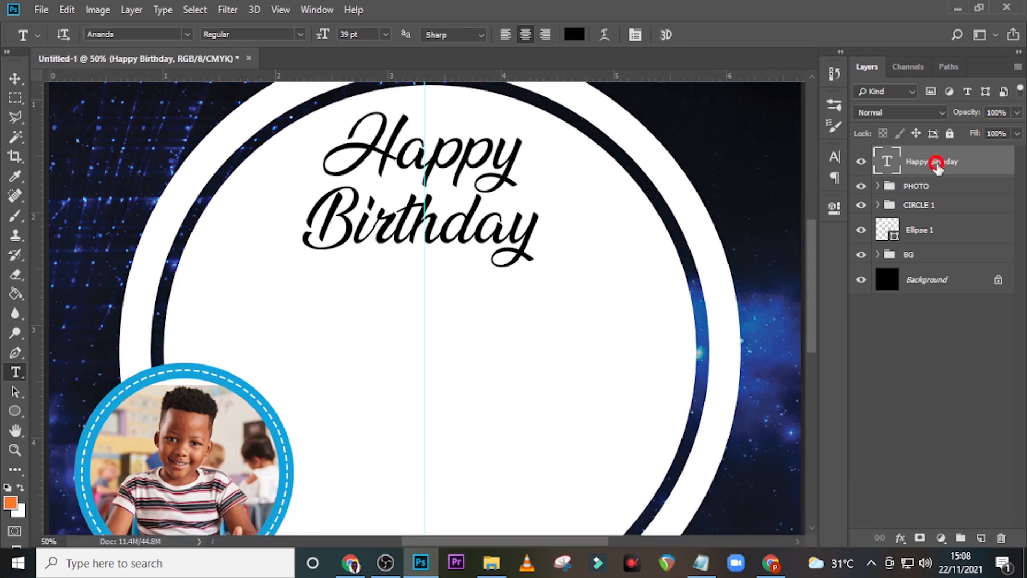
key(ctrl+t)
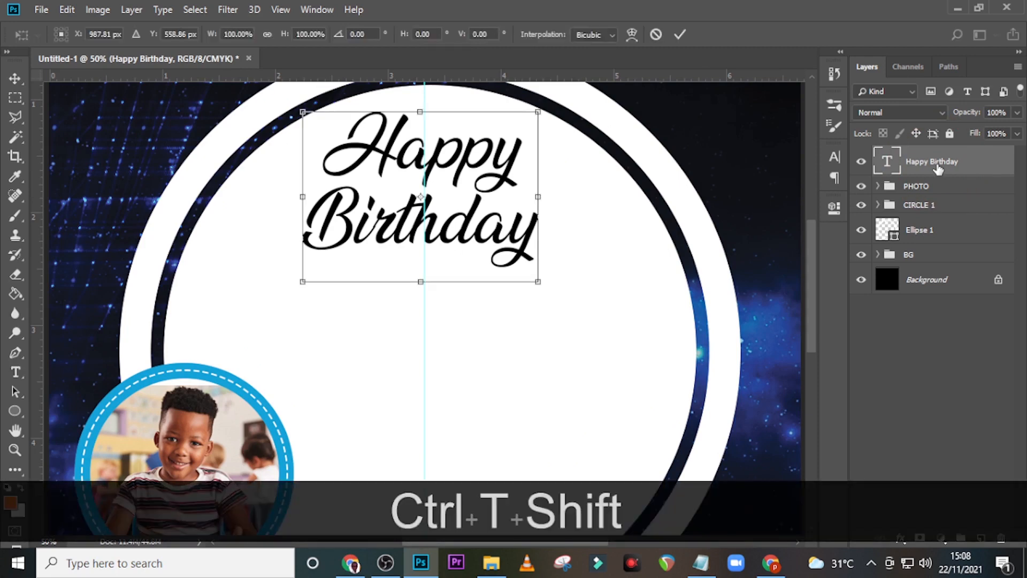
key(shift+Right)
key(shift+Right)
key(Return)
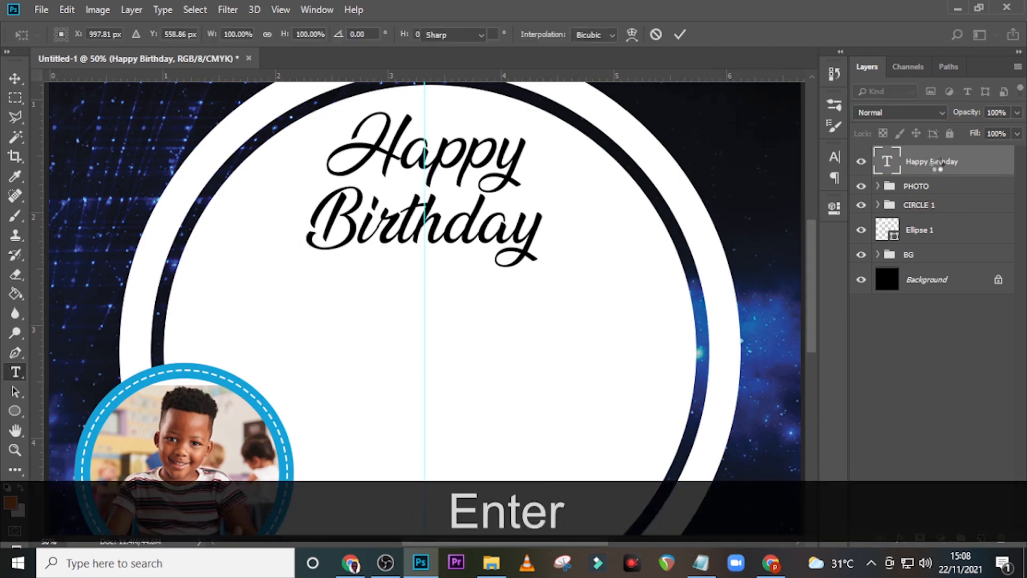
key(ctrl+y)
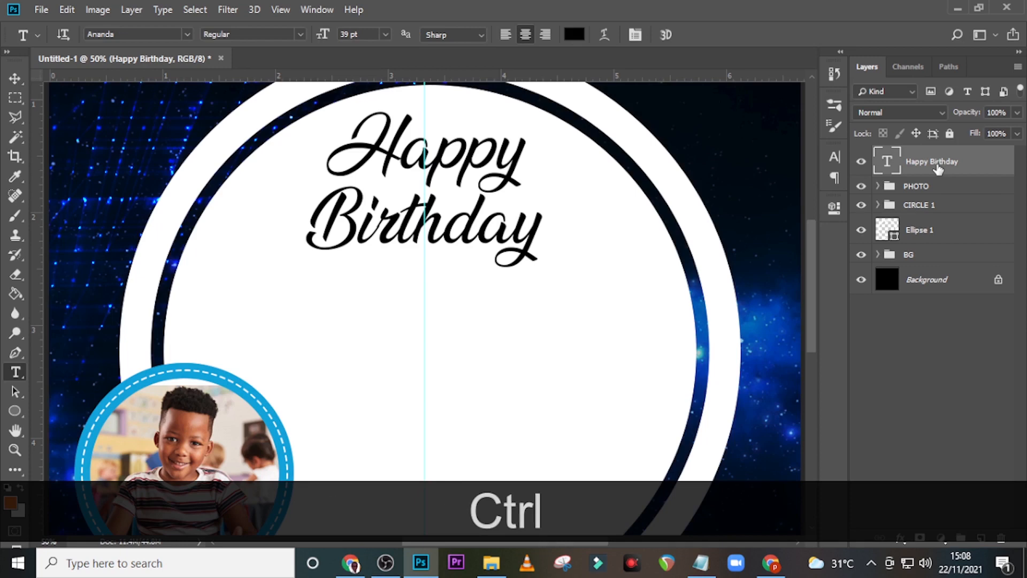
Step: Drag the pngfind blue confetti PNG from the DONE folder onto the badge document
key(ctrl+0)
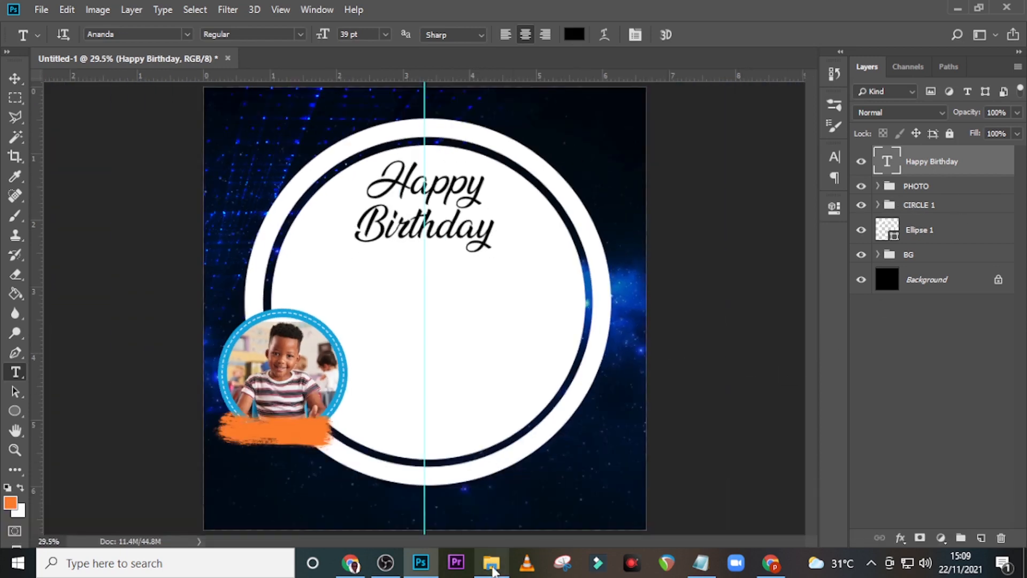
click(491, 563)
click(328, 142)
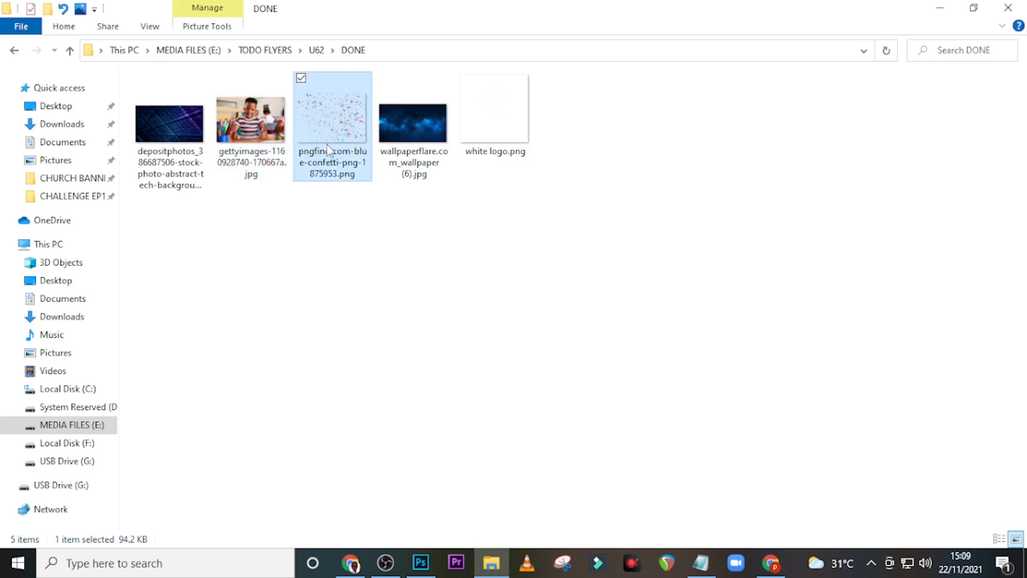
drag(316, 119, 447, 412)
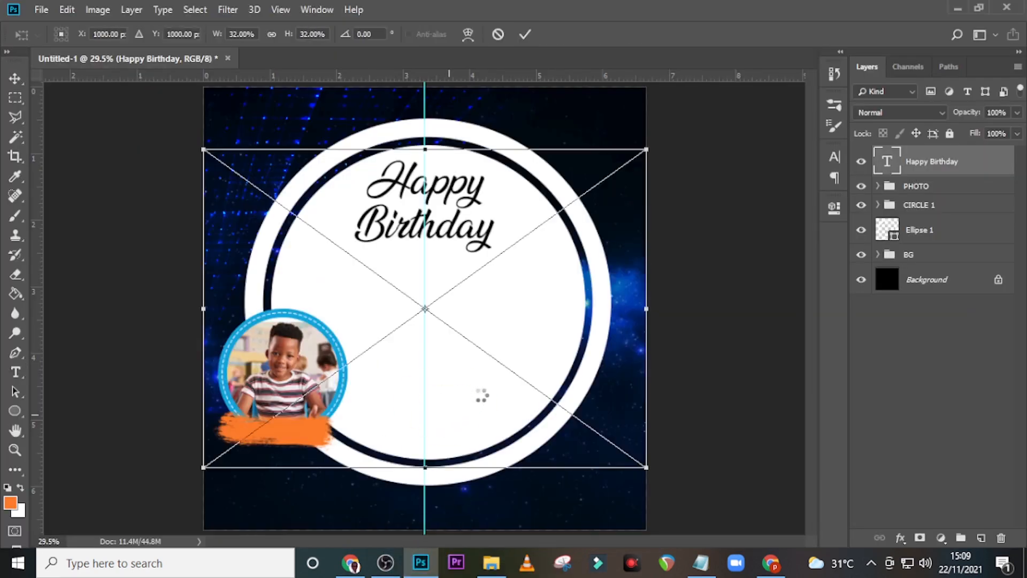
Step: Scale the confetti to about 19%, tilt it -12°, and place it over the title
drag(647, 467, 514, 280)
drag(526, 336, 541, 297)
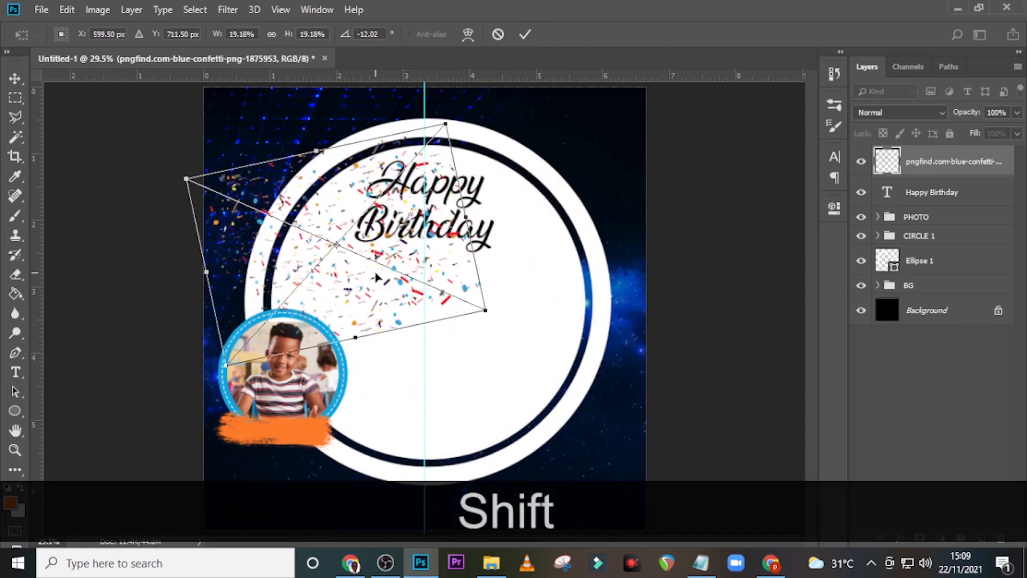
drag(387, 263, 408, 262)
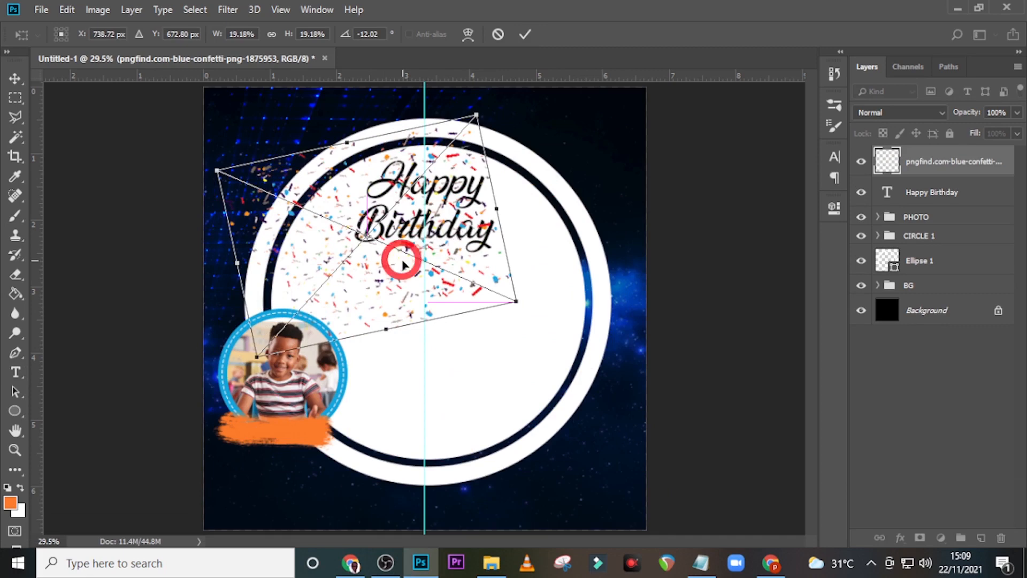
key(Return)
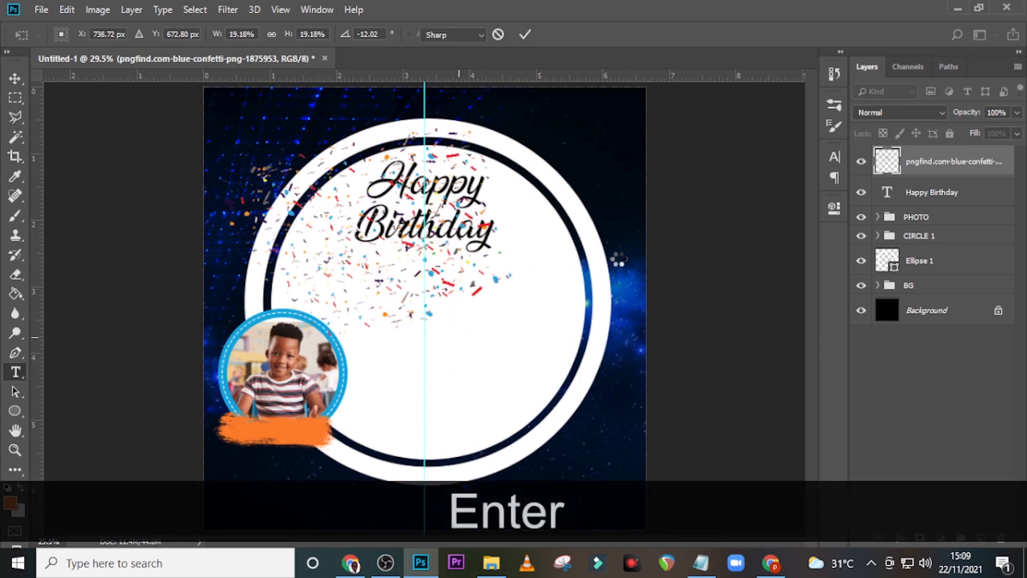
Step: Add a layer mask to the confetti and choose a smaller soft round brush
click(918, 538)
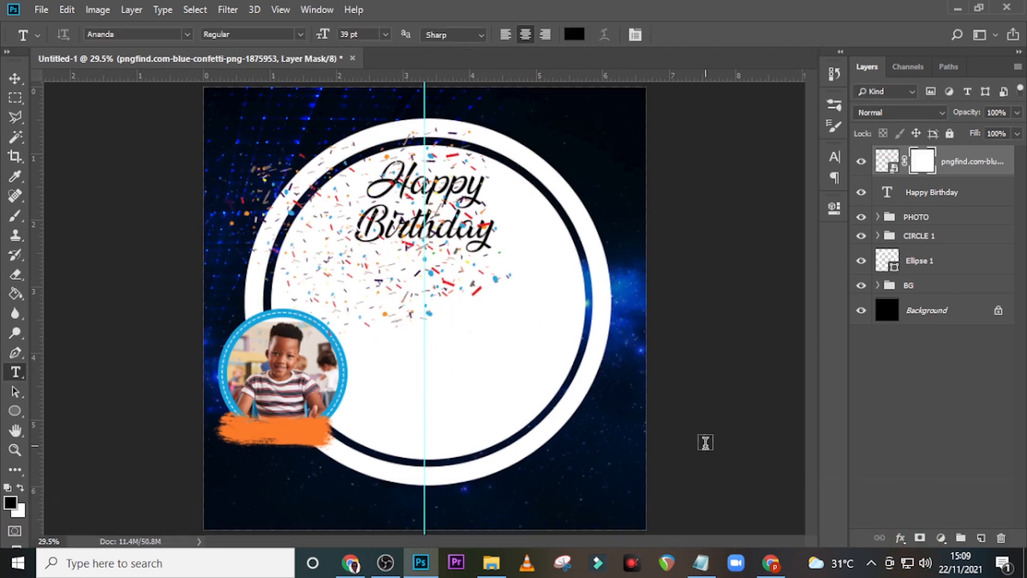
key(Caps_Lock)
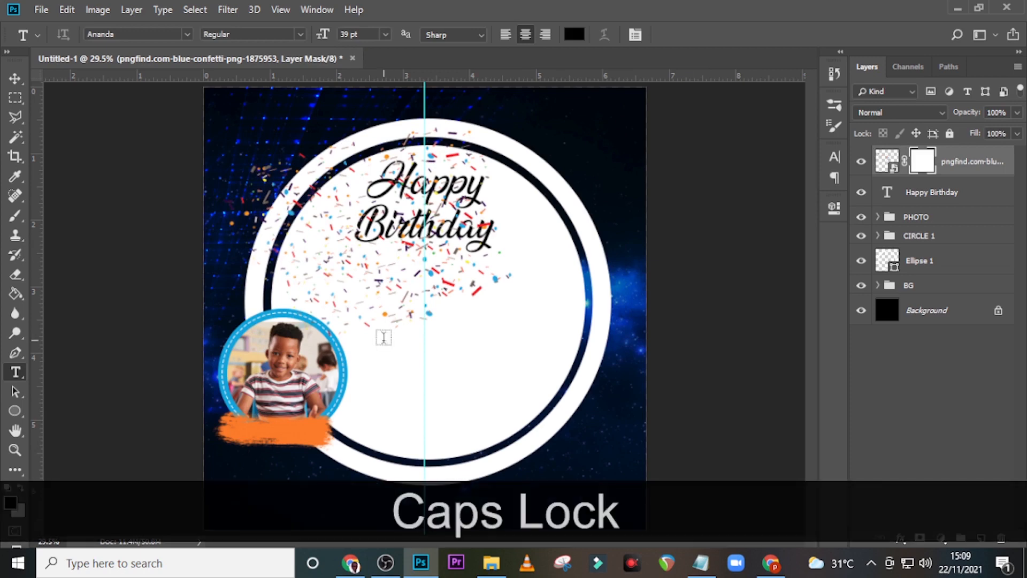
key(b)
click(64, 34)
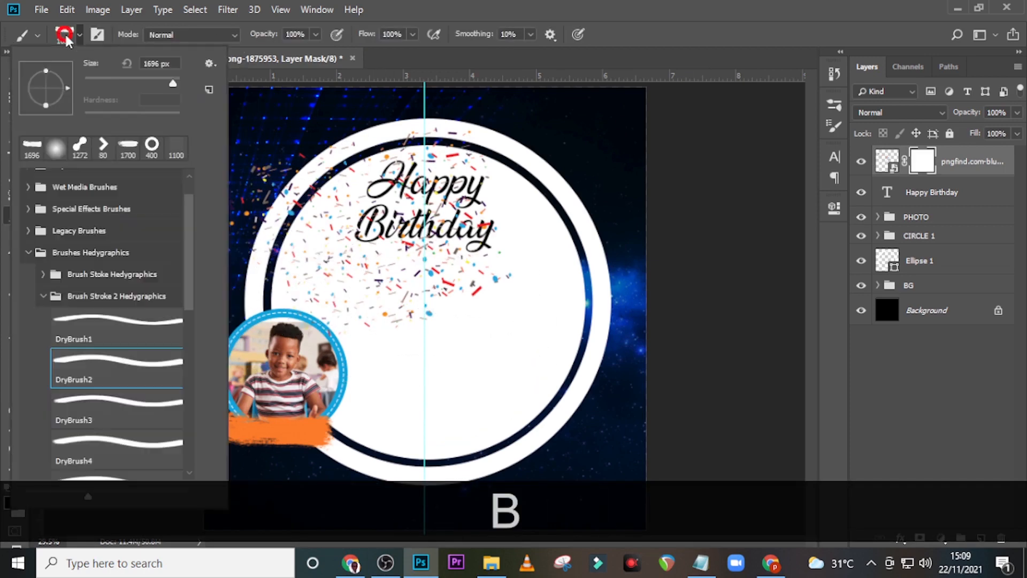
click(55, 148)
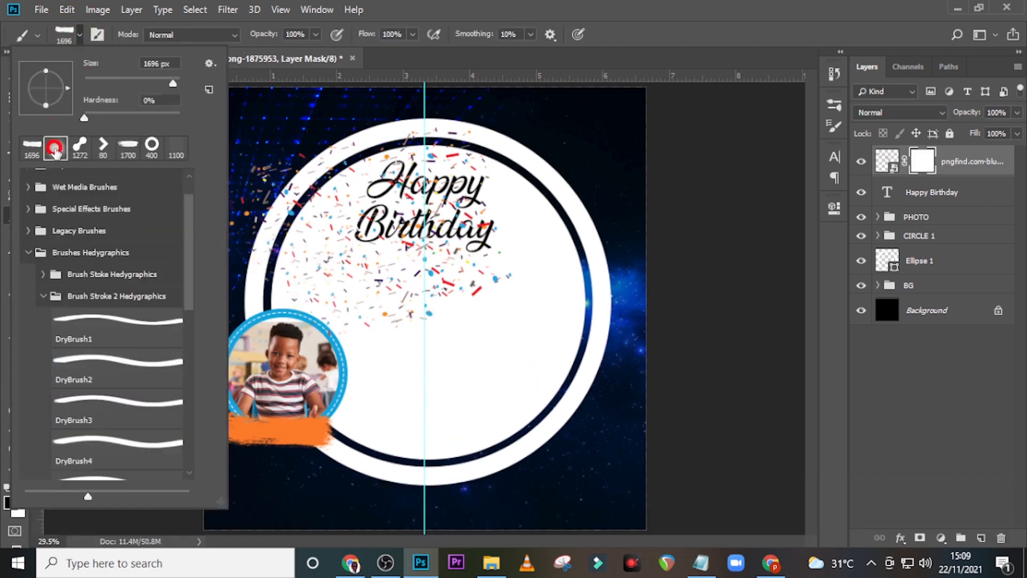
click(28, 252)
key(bracketleft)
key(bracketleft)
key(bracketleft)
key(bracketleft)
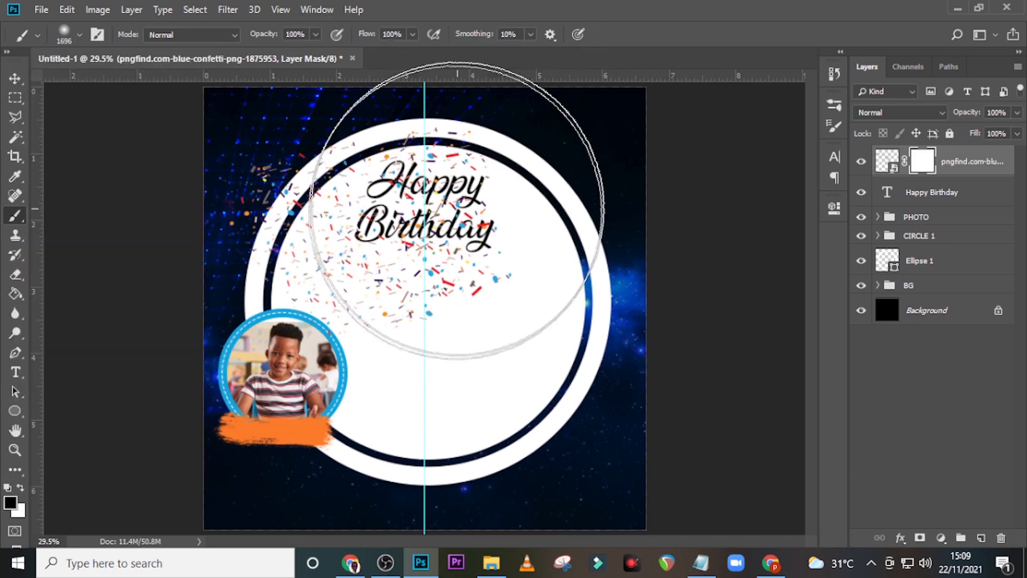
key(bracketleft)
key(bracketleft)
key(bracketleft)
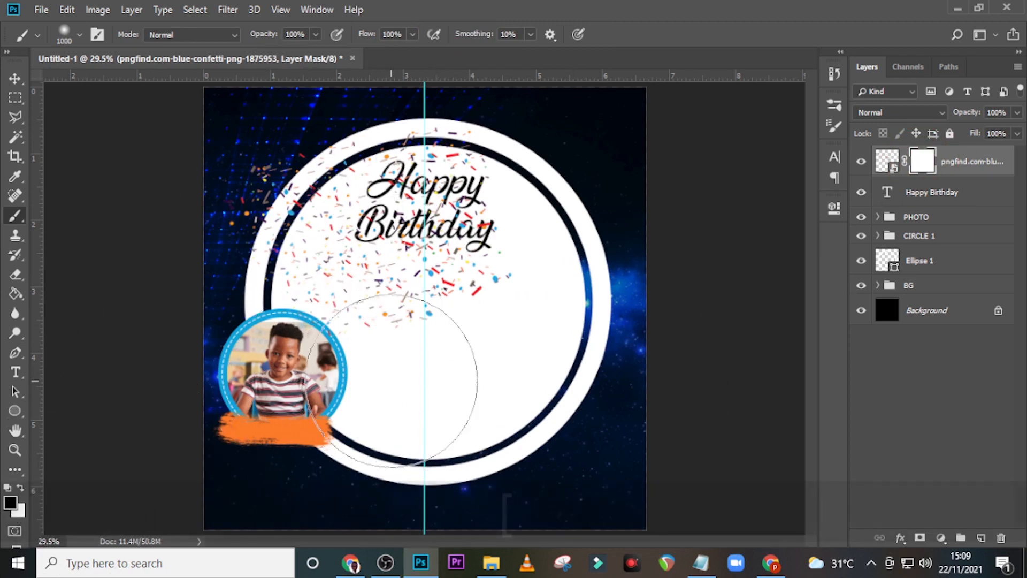
key(bracketleft)
key(bracketleft)
key(bracketleft)
key(bracketleft)
key(bracketleft)
key(bracketleft)
Step: Mask out the confetti below and left of the title, leaving a sprinkle around the words
mouse_move(391, 380)
mouse_down()
mouse_move(399, 345)
mouse_move(419, 341)
mouse_move(280, 264)
mouse_move(384, 341)
mouse_move(251, 260)
mouse_move(320, 288)
mouse_move(242, 220)
mouse_up()
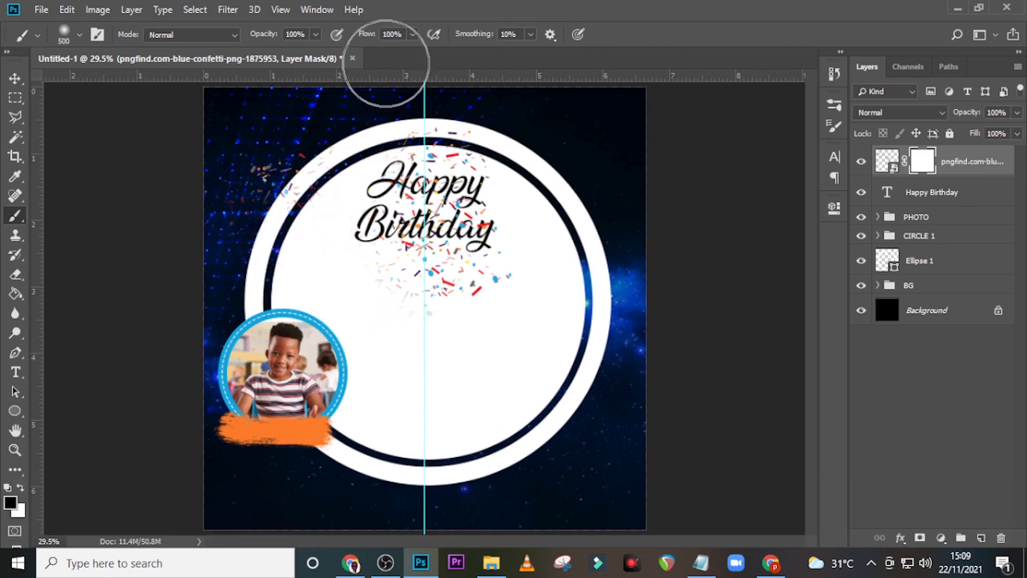
mouse_move(345, 145)
mouse_down()
mouse_move(344, 184)
mouse_move(261, 153)
mouse_move(226, 218)
mouse_up()
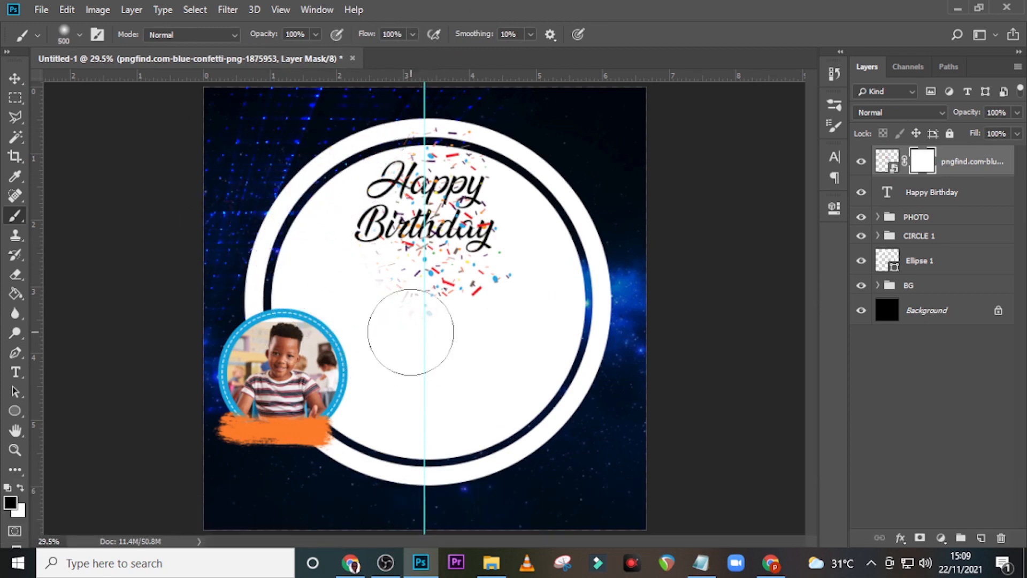
mouse_move(461, 326)
mouse_down()
mouse_move(526, 300)
mouse_move(343, 291)
mouse_move(372, 331)
mouse_move(430, 298)
mouse_move(424, 332)
mouse_move(491, 318)
mouse_up()
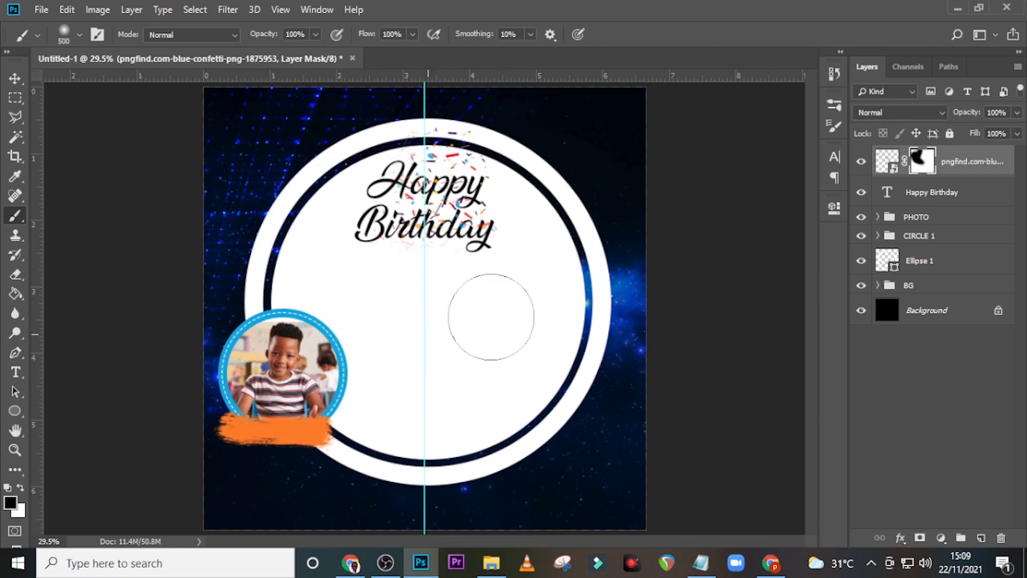
click(977, 163)
Step: Duplicate the confetti layer, remove the copy's mask, and rotate it about 18° over the title
key(ctrl+j)
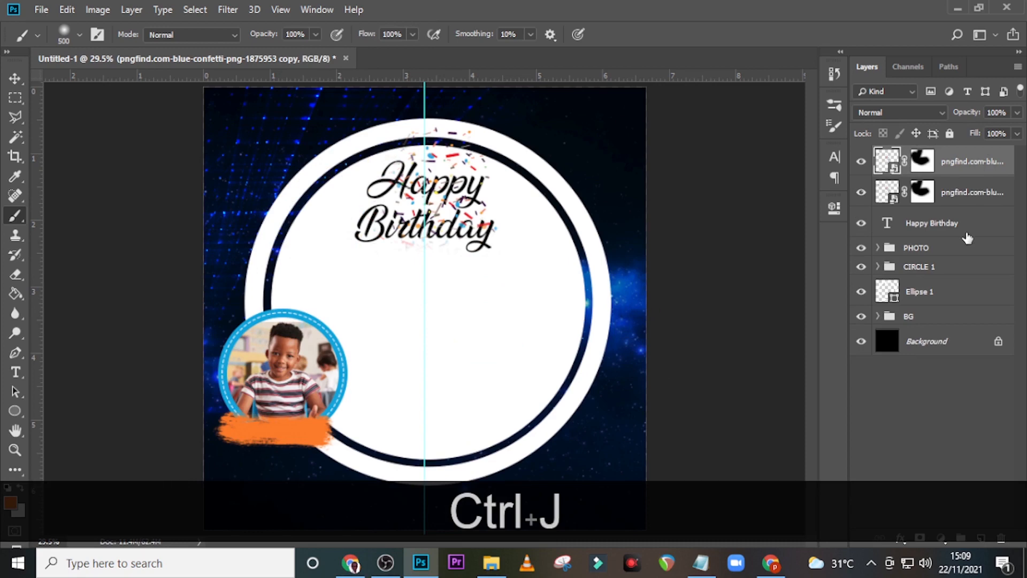
right_click(931, 170)
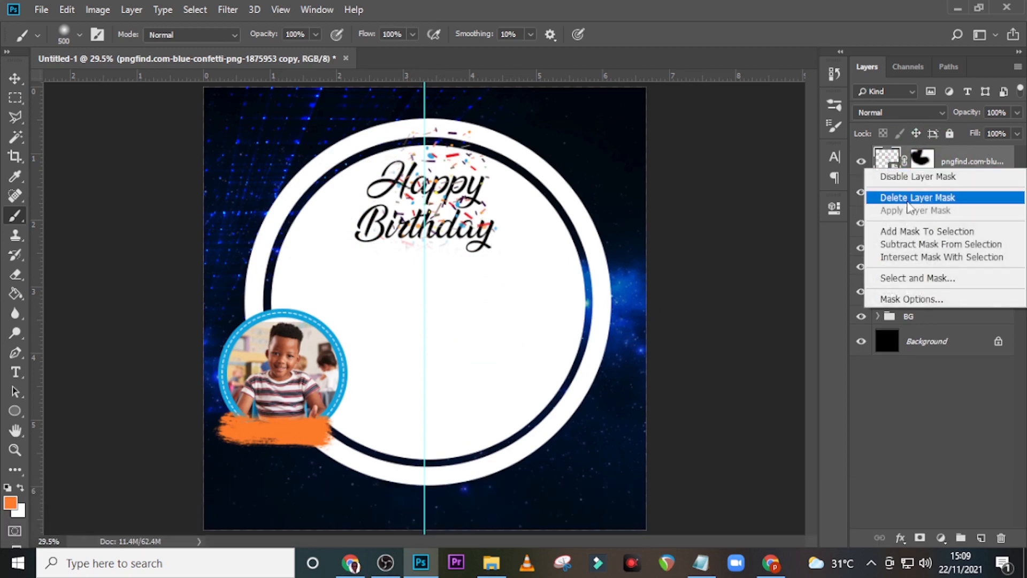
click(913, 198)
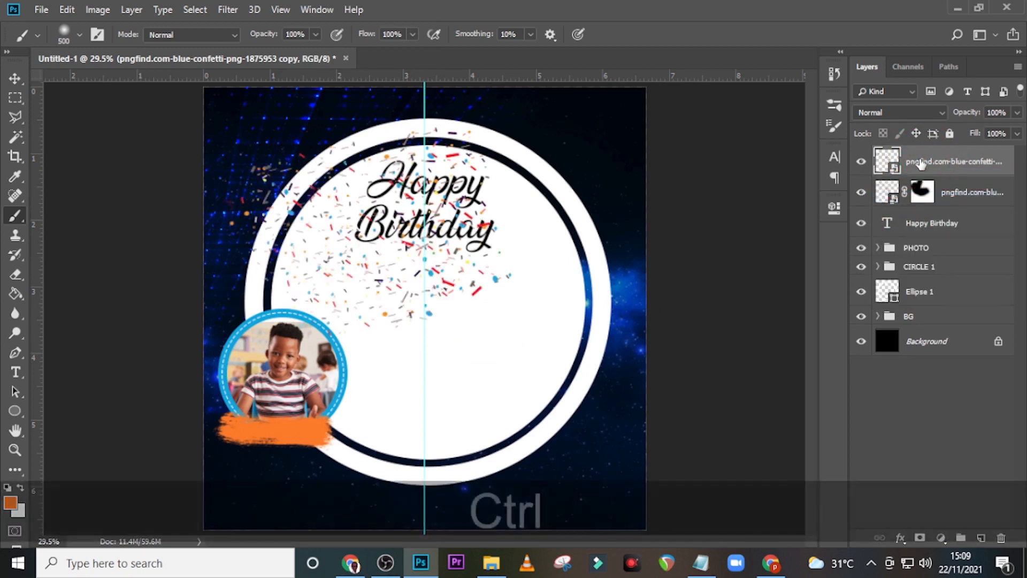
key(ctrl+t)
drag(591, 134, 588, 260)
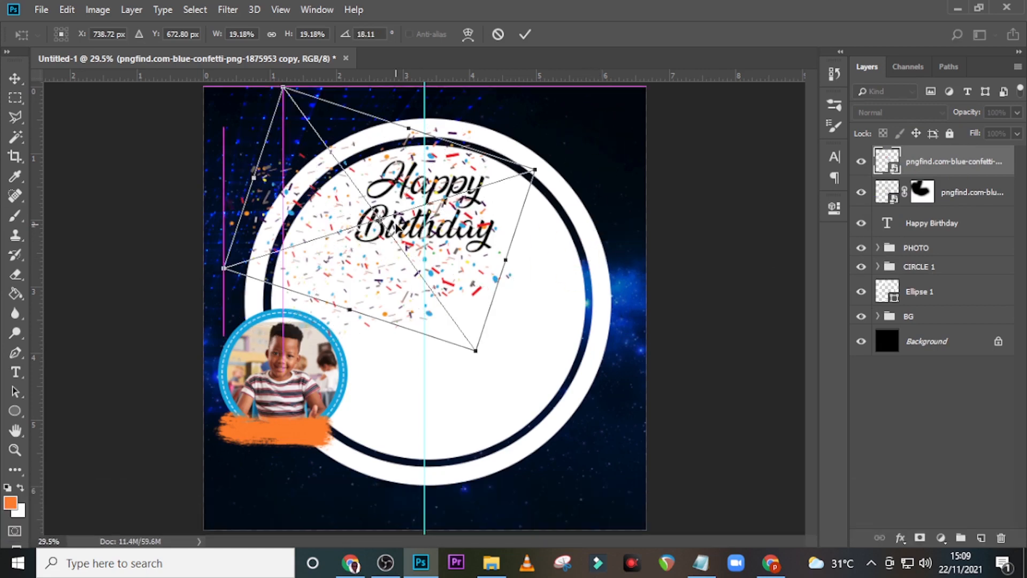
drag(395, 224, 395, 224)
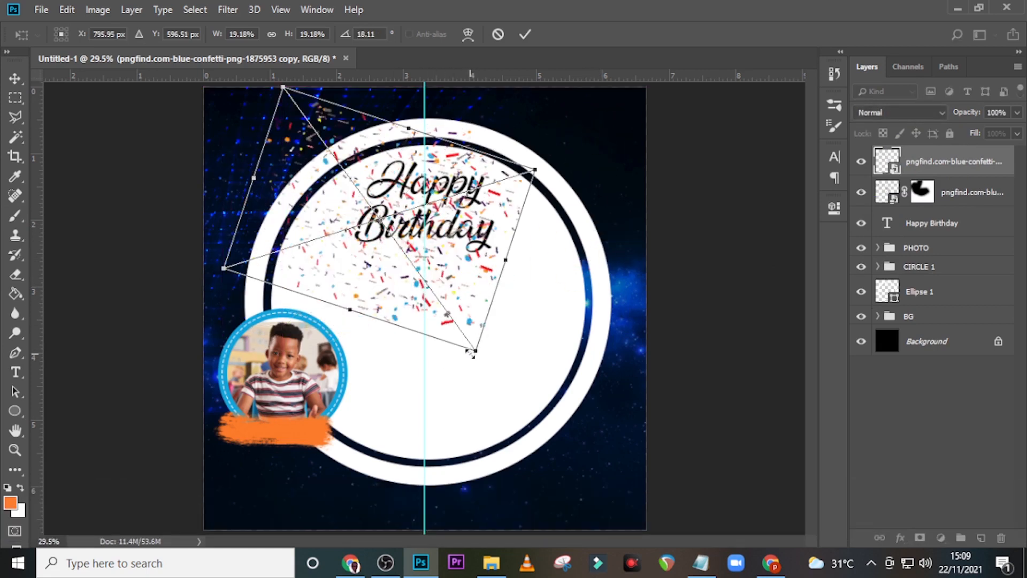
key(Return)
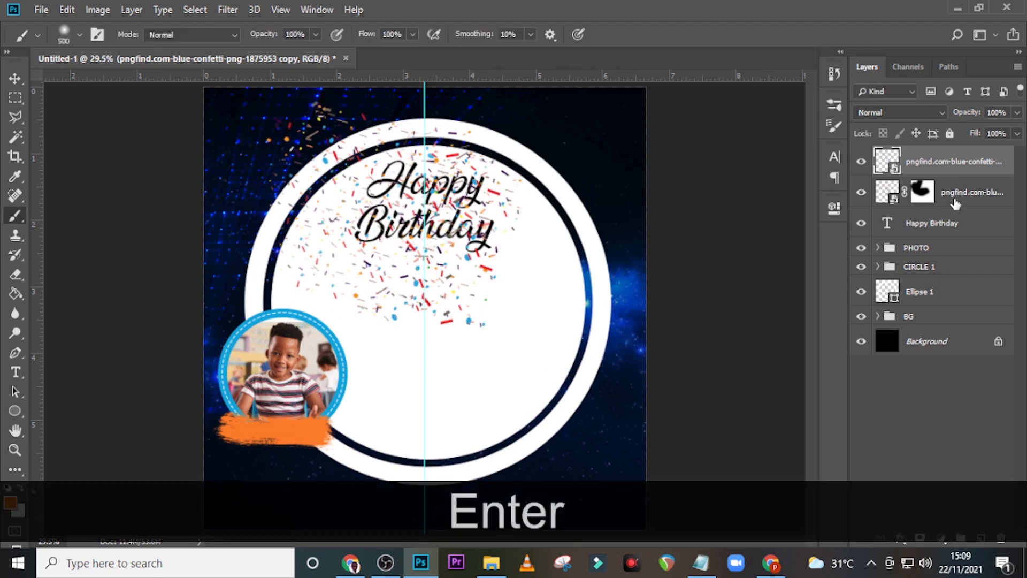
Step: Move the masked confetti below Happy Birthday and shrink the top confetti to about 11%, shifted up-right
drag(954, 202, 949, 236)
click(941, 162)
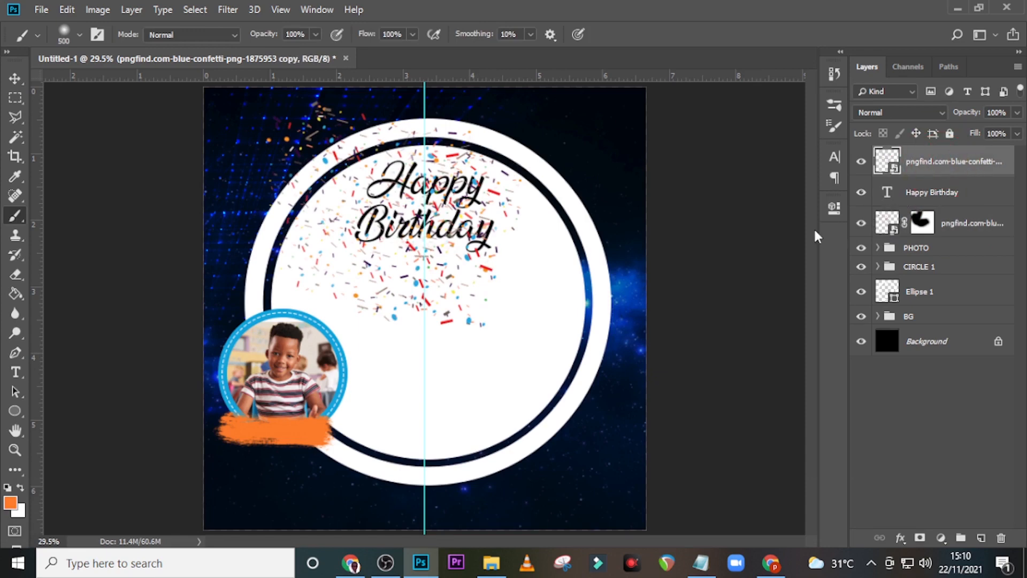
key(ctrl+t)
key(alt)
drag(472, 351, 434, 294)
drag(403, 252, 416, 211)
key(ctrl+t)
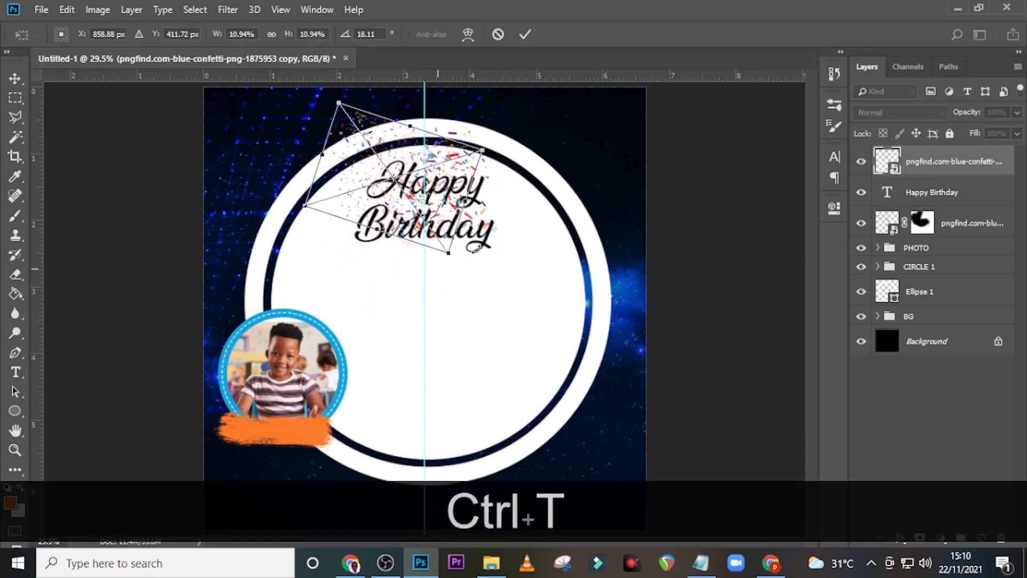
Step: Add a layer mask to the top confetti and paint it to bring back the left confetti
key(Return)
click(919, 537)
drag(360, 252, 321, 206)
key(ctrl+equal)
scroll(355, 165, up, 3)
key(bracketleft)
key(bracketleft)
key(bracketleft)
key(bracketleft)
key(bracketleft)
key(bracketleft)
key(bracketleft)
key(ctrl+t)
drag(509, 155, 540, 123)
Step: Duplicate the confetti layer and rotate the copy into the upper right
key(Return)
key(bracketright)
key(bracketright)
key(bracketright)
key(bracketright)
key(x)
key(bracketright)
key(bracketright)
drag(320, 284, 369, 342)
Step: Paint black on the duplicate's mask to hide its confetti on the right side
key(ctrl+j)
key(v)
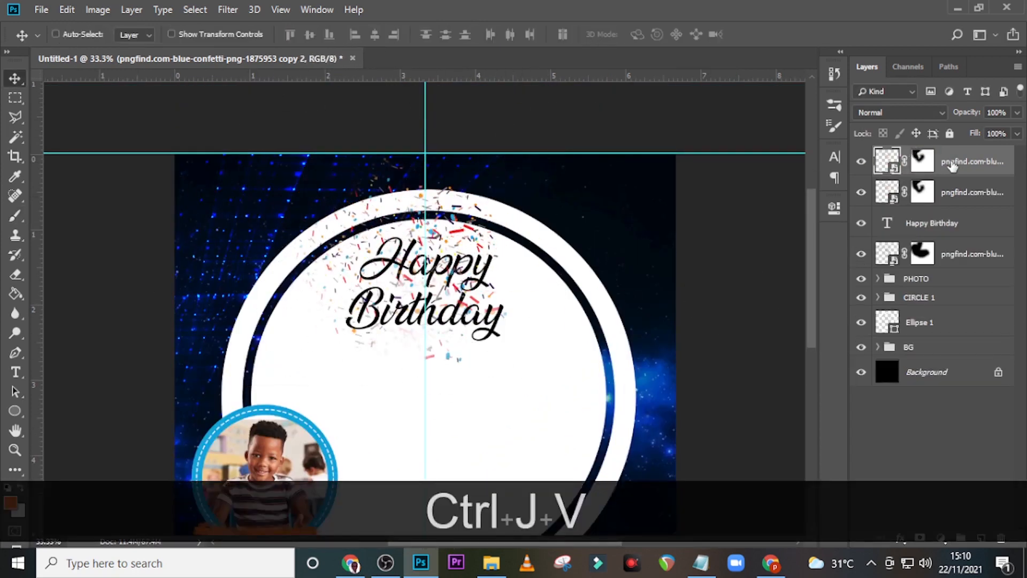
key(ctrl+t)
drag(642, 374, 664, 389)
key(Return)
key(b)
key(x)
drag(552, 184, 534, 178)
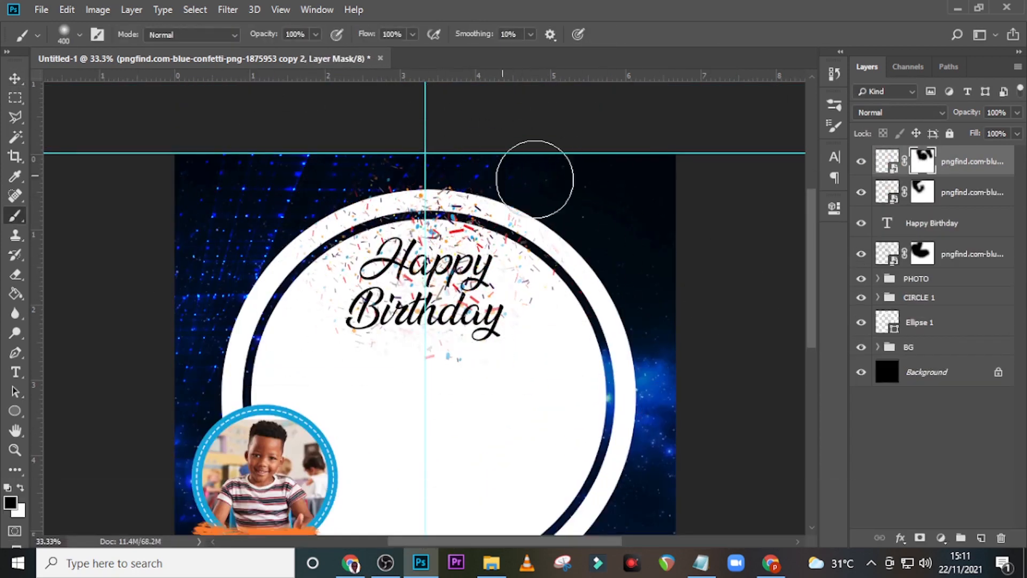
Step: Nudge the top confetti layer into its final position
click(887, 161)
key(v)
mouse_move(478, 287)
mouse_down()
mouse_move(486, 274)
mouse_move(453, 284)
mouse_move(464, 272)
mouse_up()
click(886, 254)
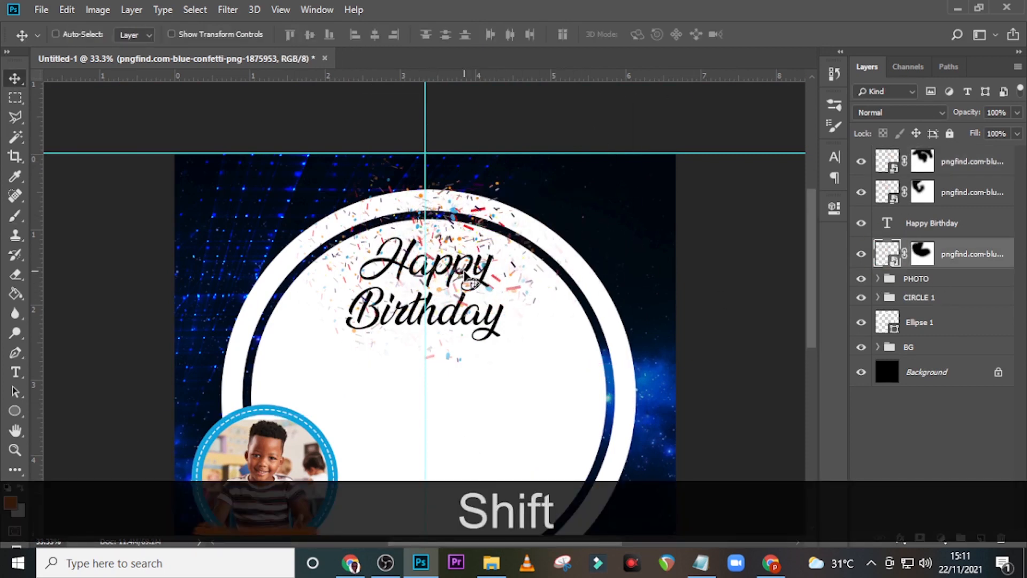
Step: Group the title and confetti layers as HAPPY BIRTHDAY and fit the canvas on screen
click(962, 162)
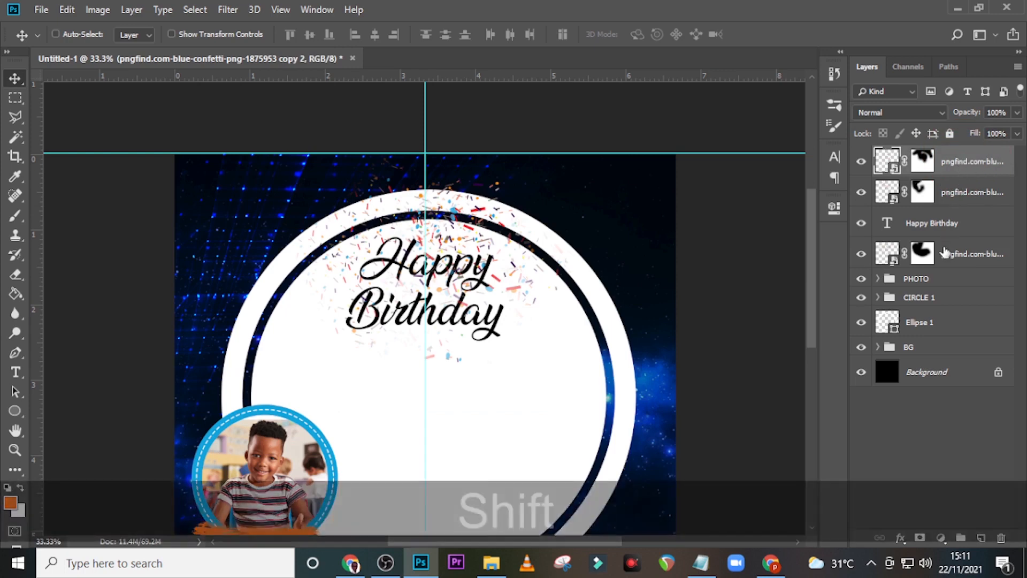
shift+click(946, 255)
key(ctrl+shift+g)
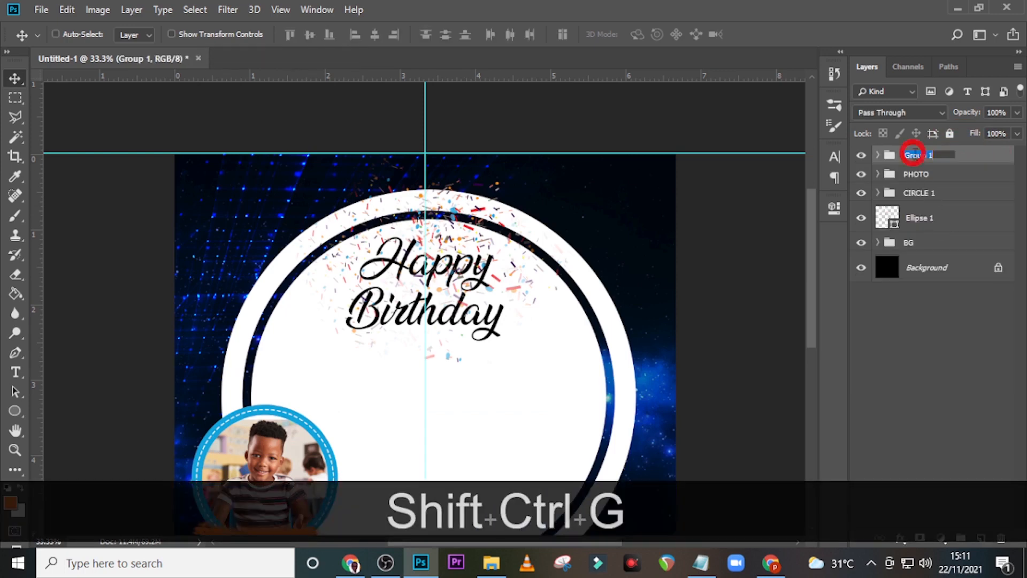
key(Caps_Lock)
text(HAPPY)
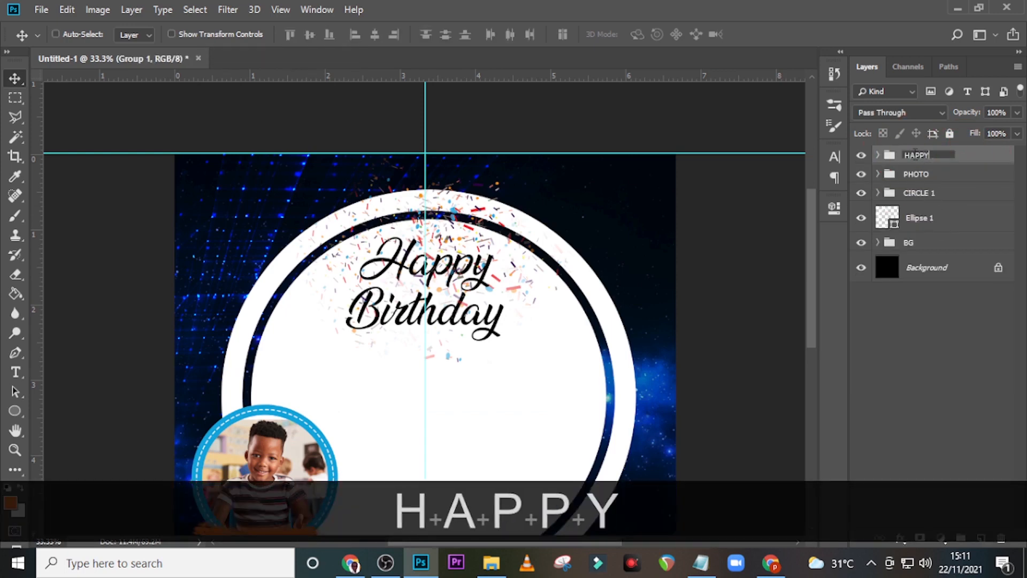
text( BIRH)
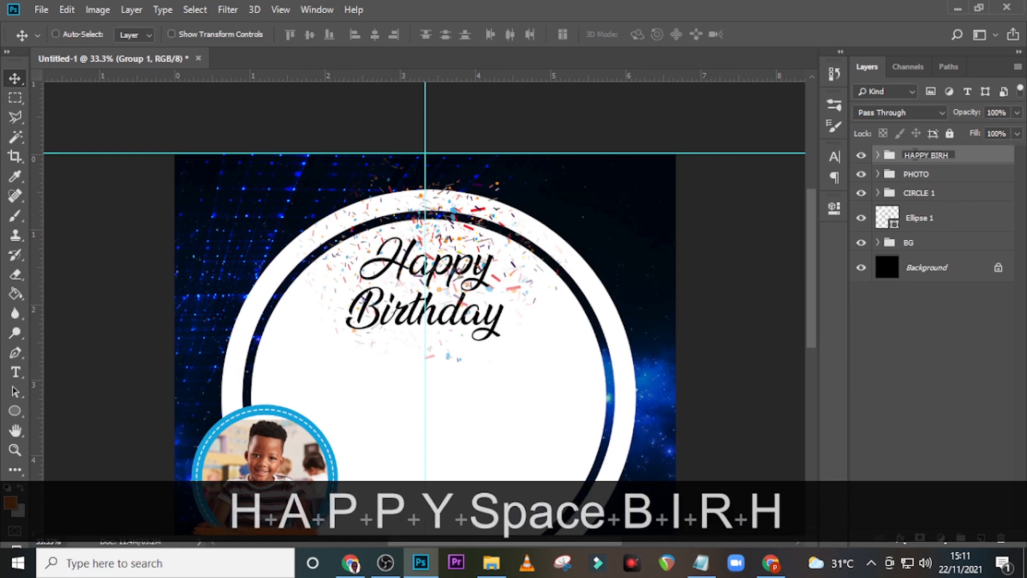
key(BackSpace)
text(THDAY)
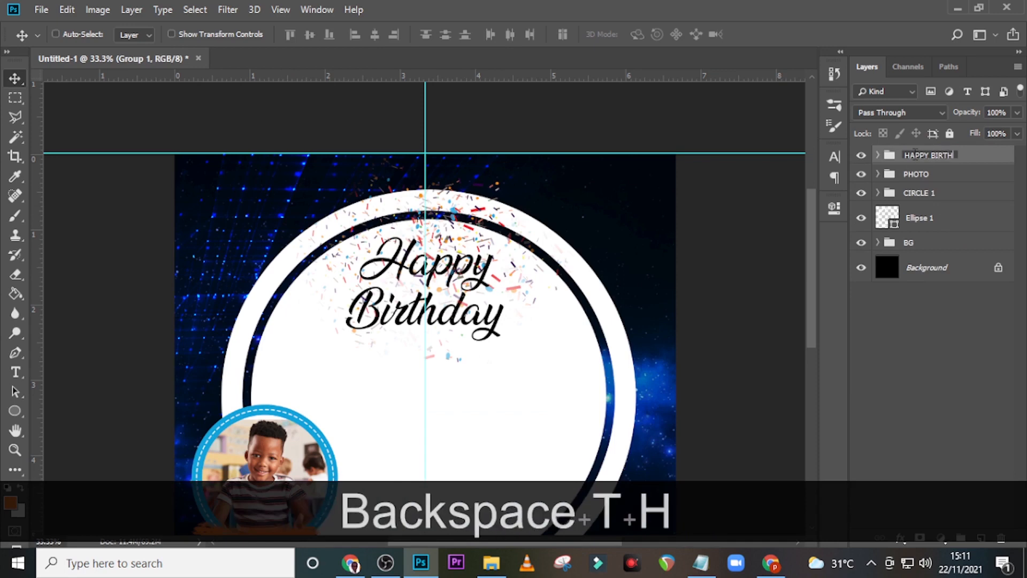
key(Return)
key(ctrl+0)
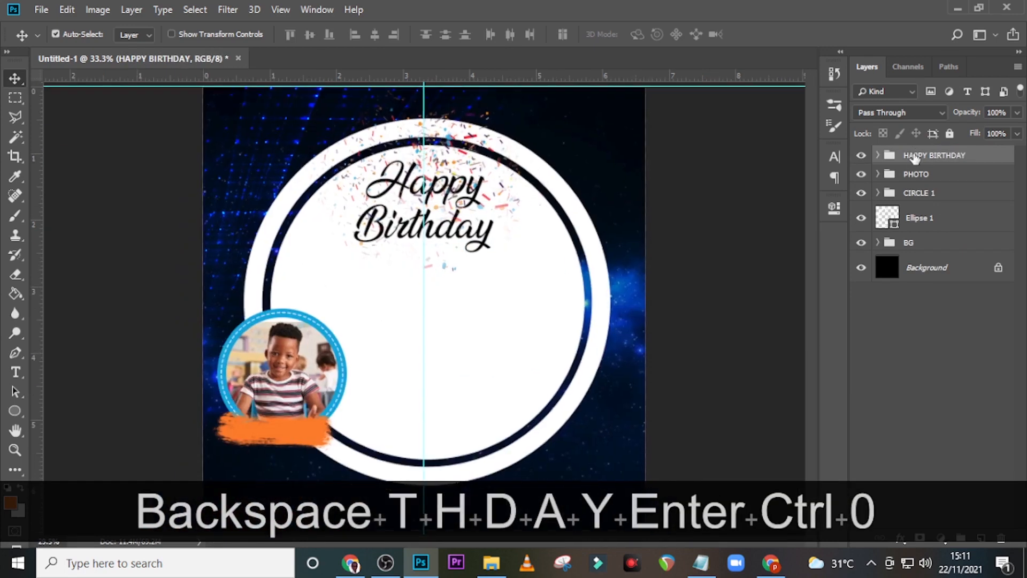
key(t)
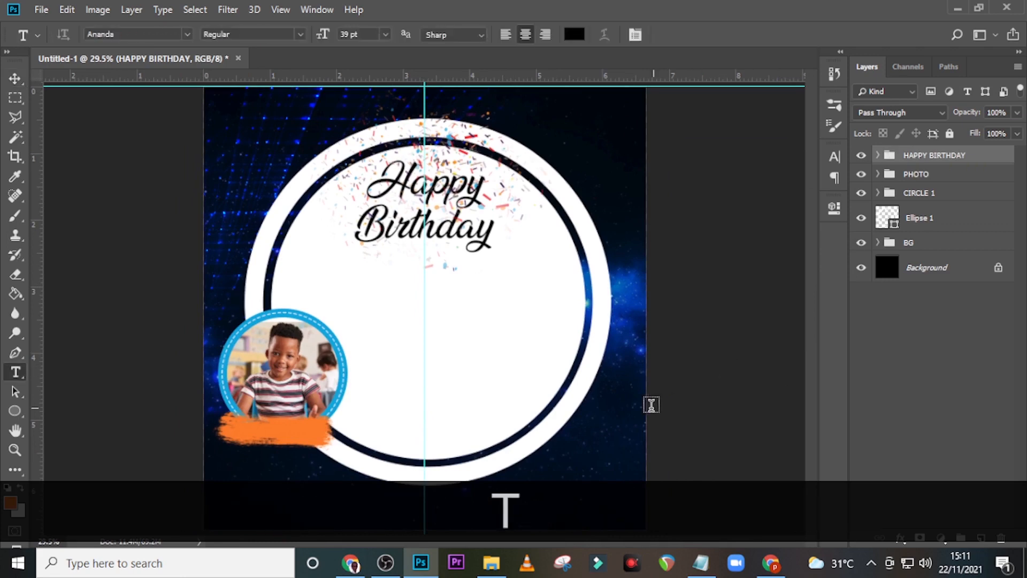
key(Delete)
Step: Type the letter 'a' below Birthday and set it to StayHigh Swash at 80 pt
click(362, 284)
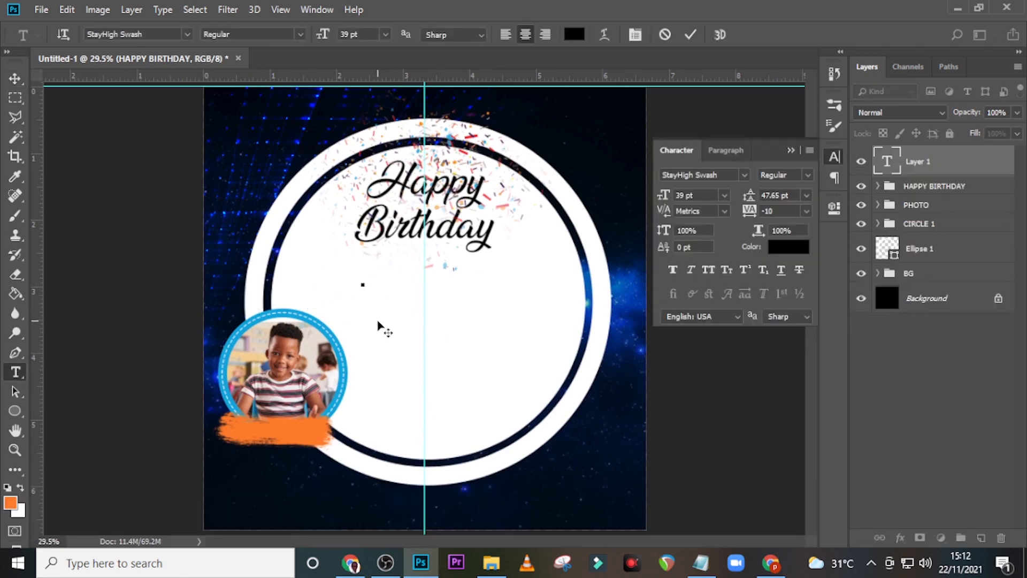
key(Delete)
click(380, 285)
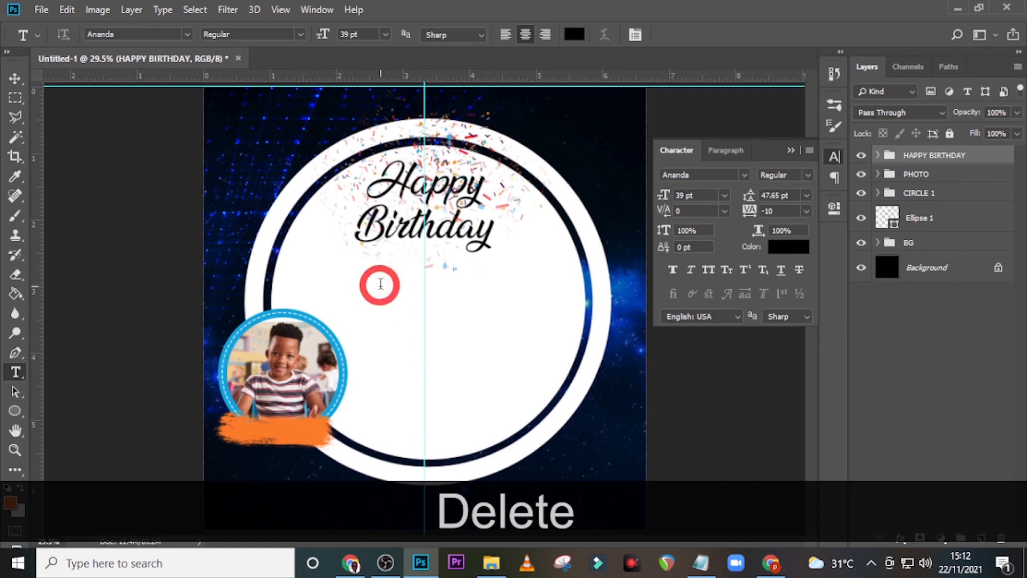
text(a)
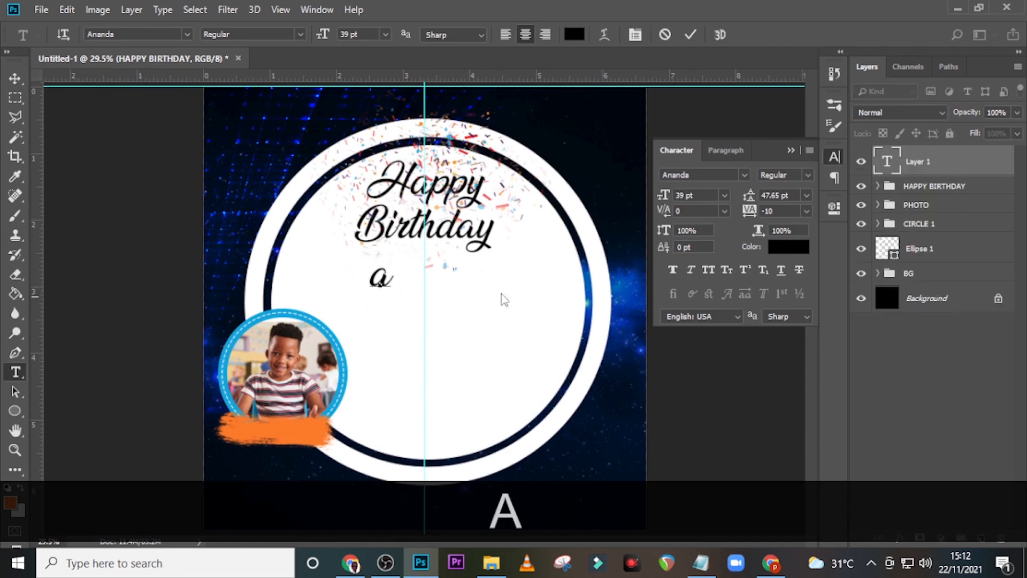
click(925, 164)
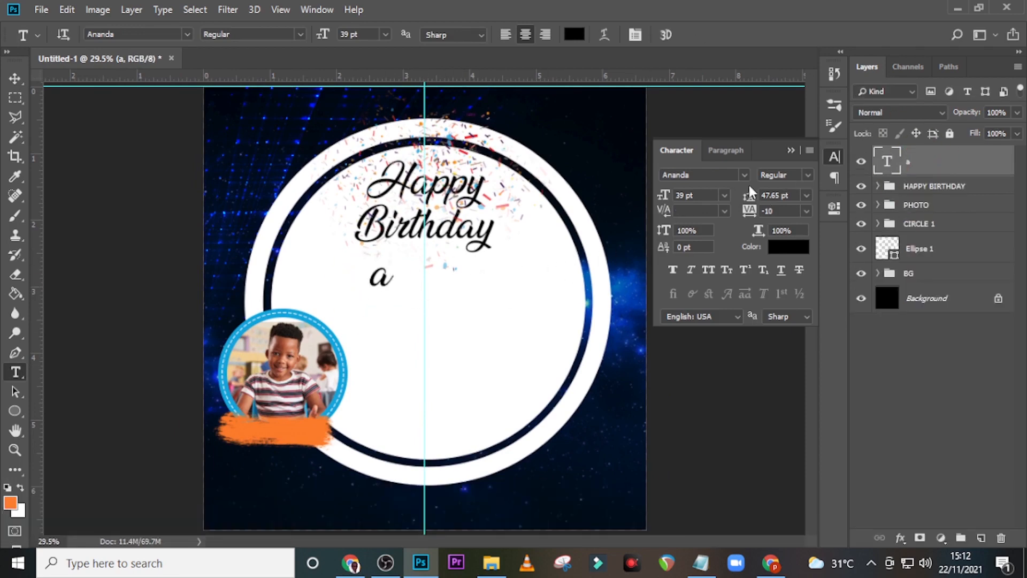
click(743, 175)
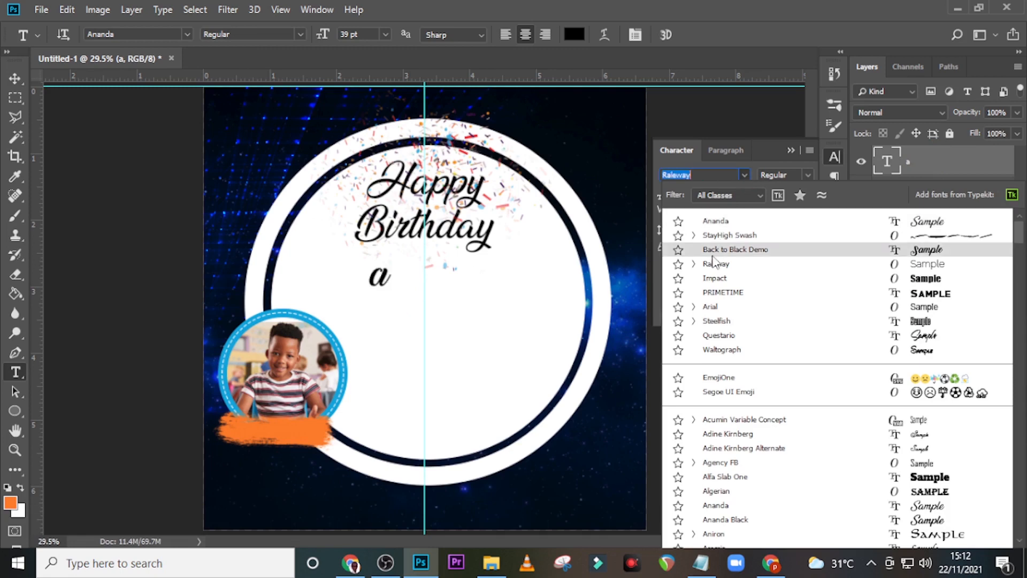
key(Up)
click(716, 239)
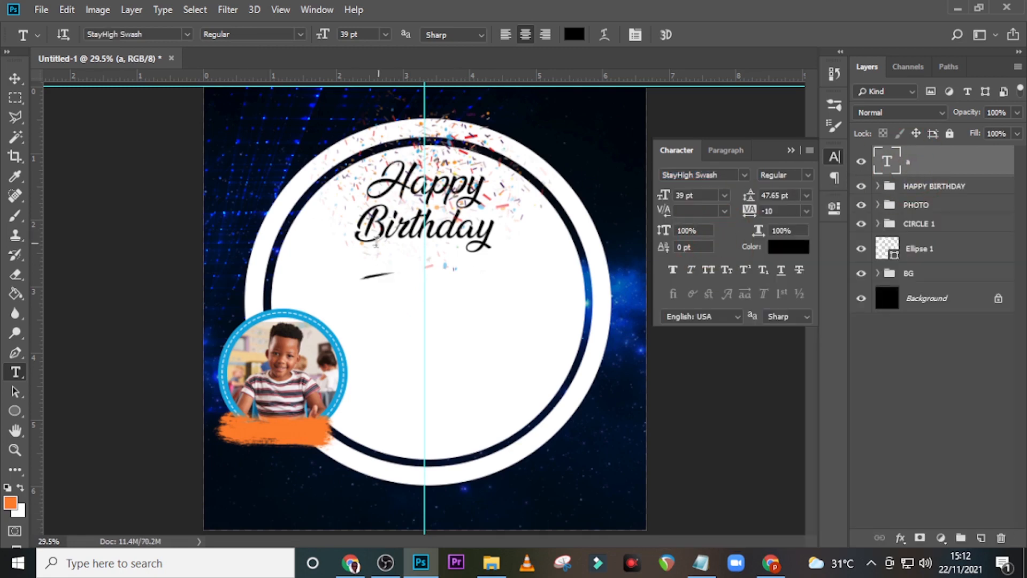
key(ctrl)
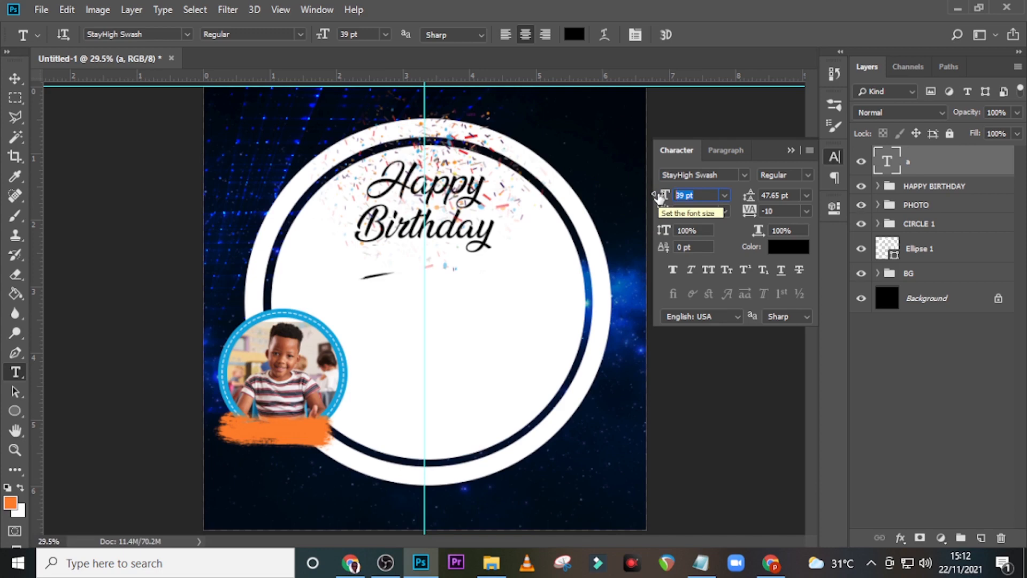
text(80)
key(Return)
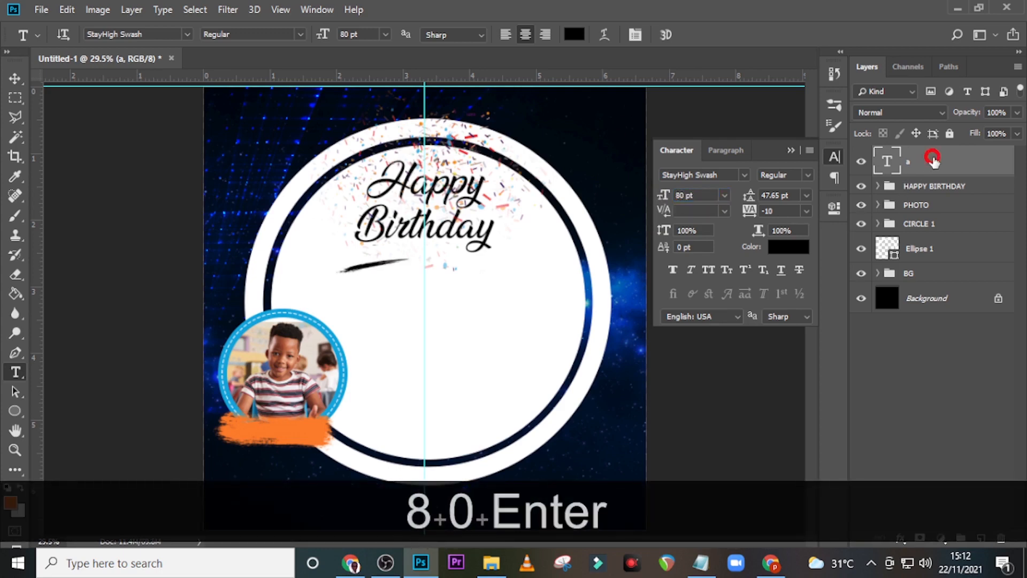
Step: Move the swash stroke just under Birthday and tilt it about 2.9 degrees
key(ctrl+t)
drag(390, 288, 445, 260)
key(Return)
key(shift+Down)
key(v)
key(ctrl+t)
drag(536, 203, 538, 208)
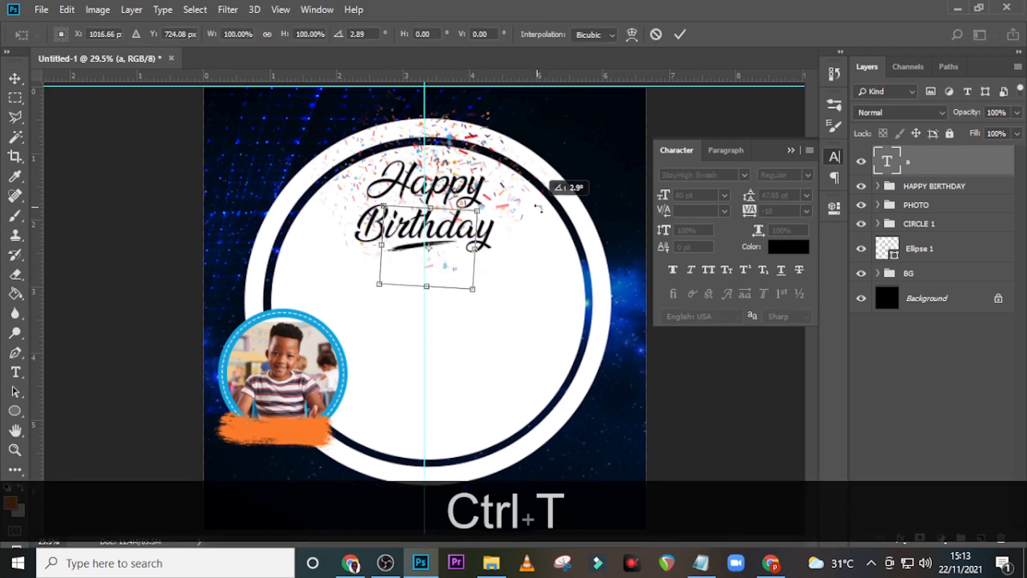
key(Return)
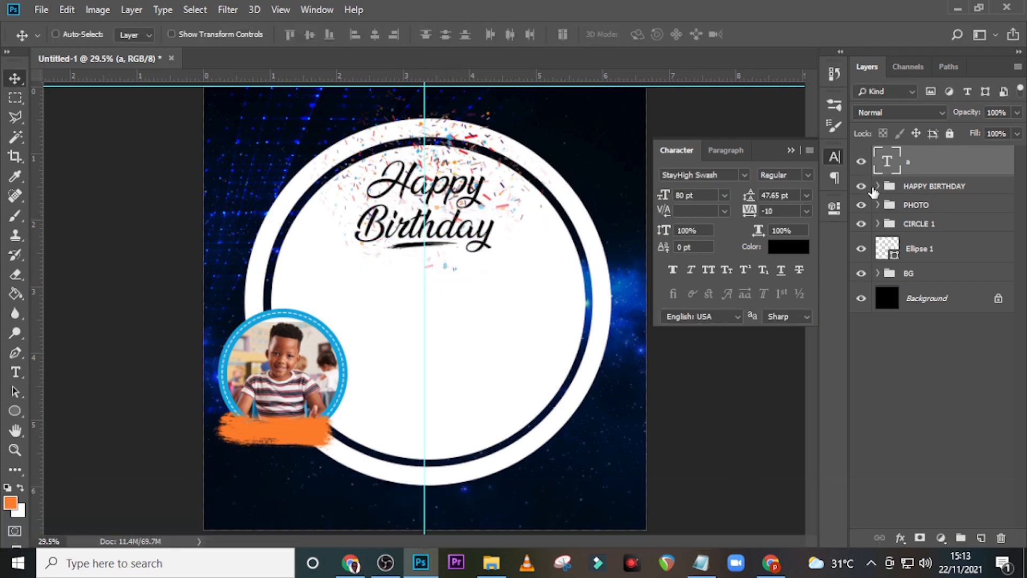
Step: Move the swash layer 'a' into the HAPPY BIRTHDAY group
click(876, 189)
drag(891, 160, 878, 178)
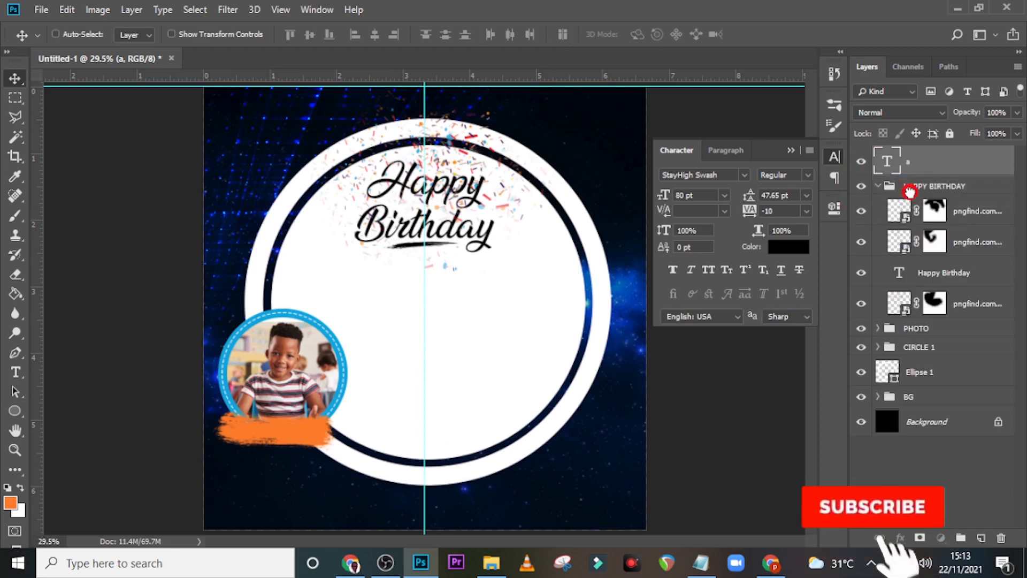
click(877, 154)
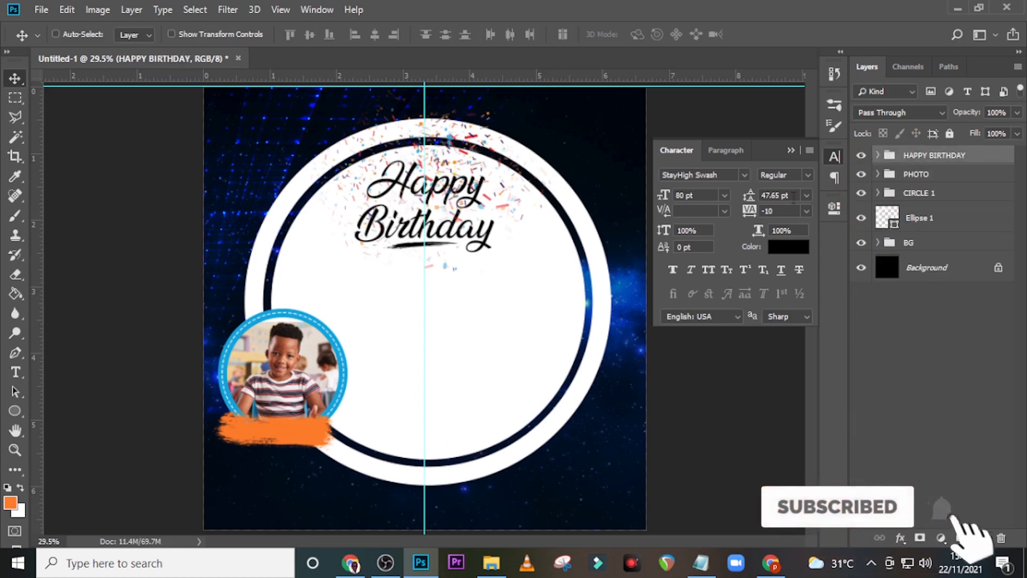
Step: Start a new text layer in the circle and copy the child's name from Notepad
key(t)
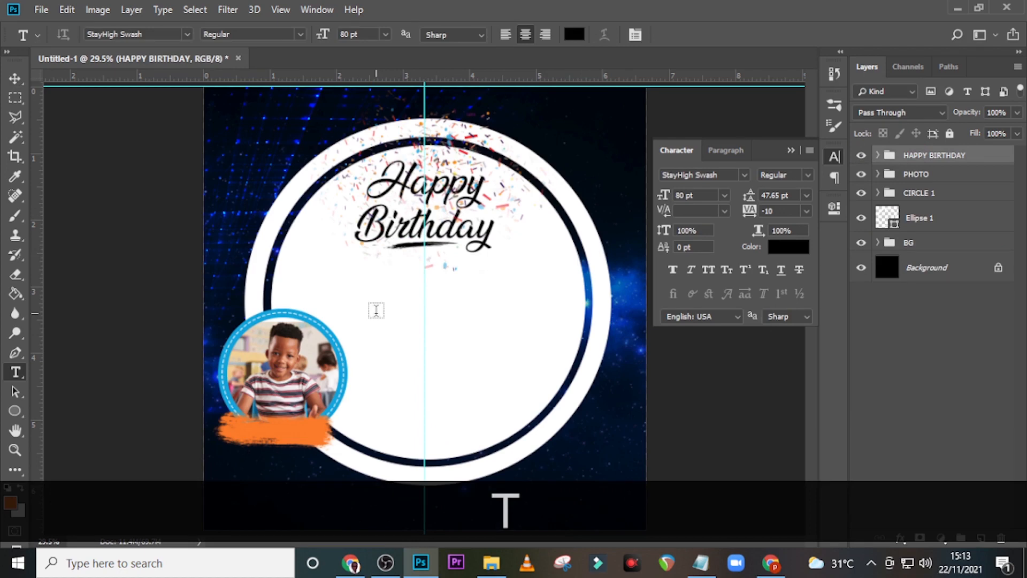
click(376, 310)
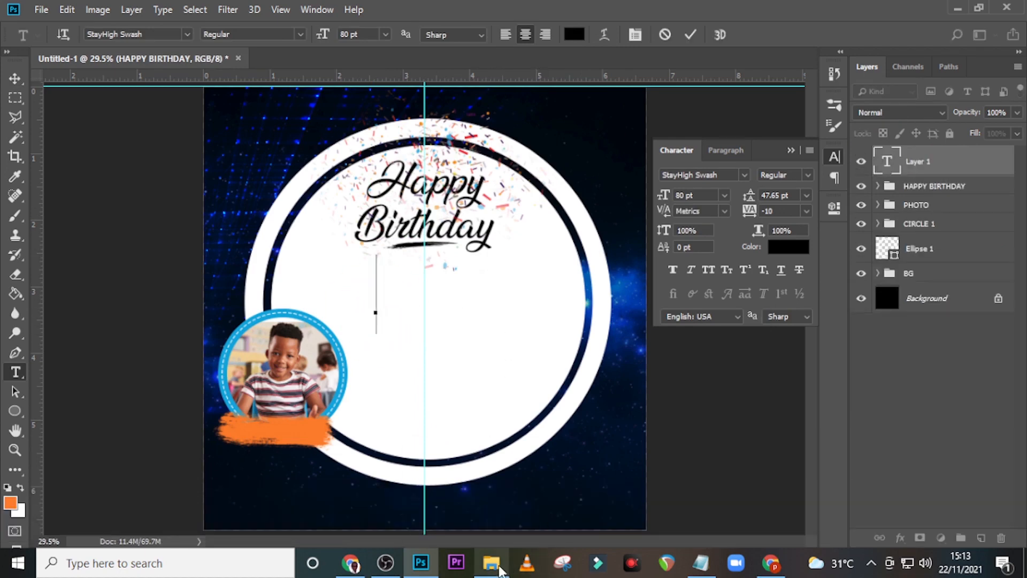
click(497, 567)
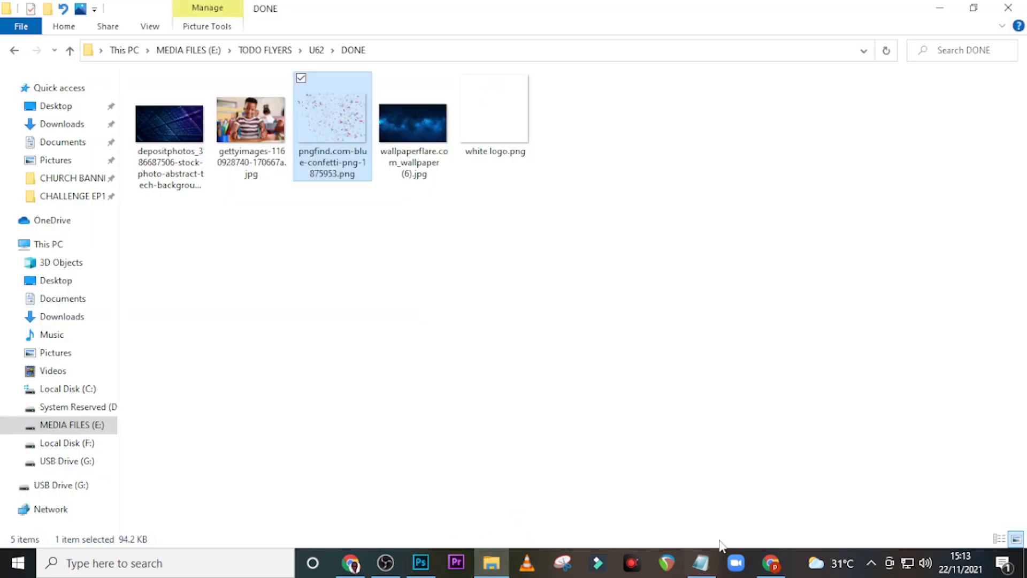
click(701, 563)
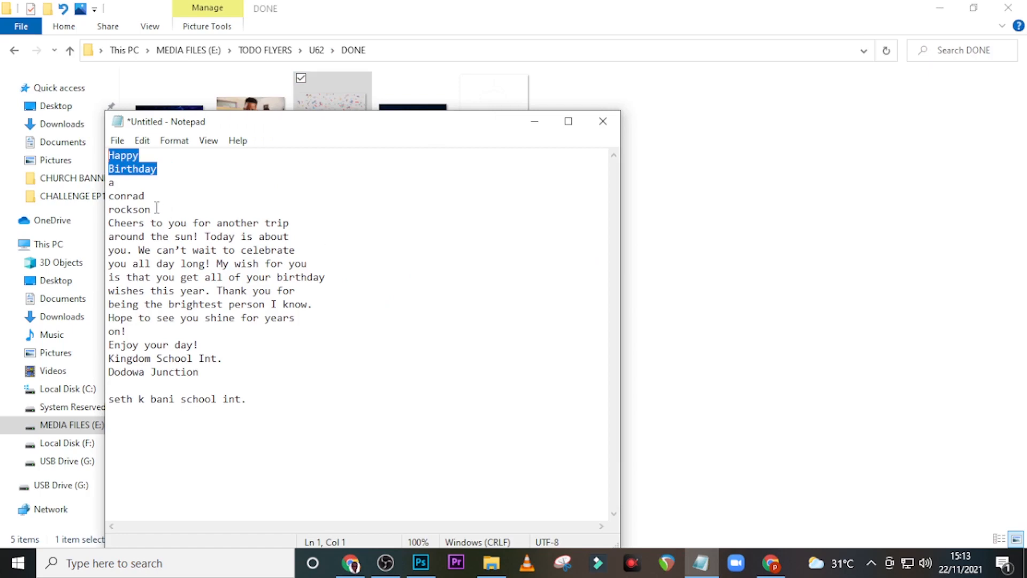
drag(157, 208, 108, 196)
key(ctrl+c)
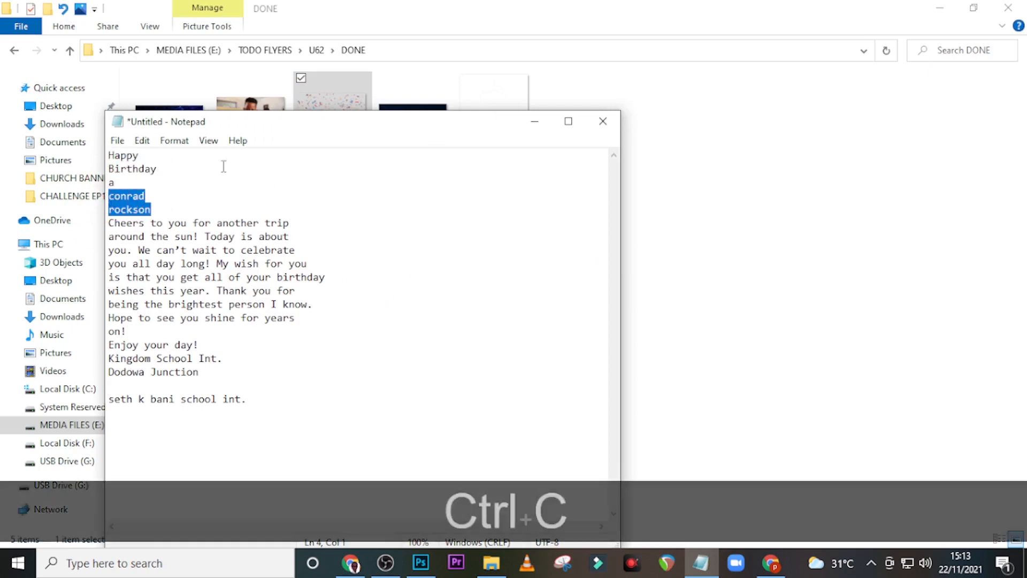
click(513, 4)
click(420, 562)
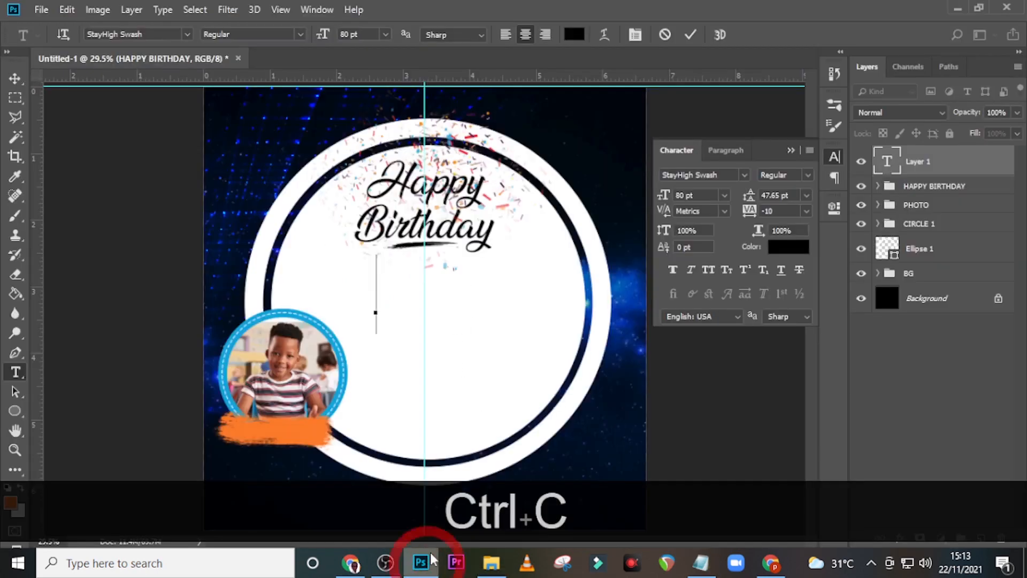
Step: Paste the name and format it as Raleway Medium at 15.75 pt
key(ctrl+v)
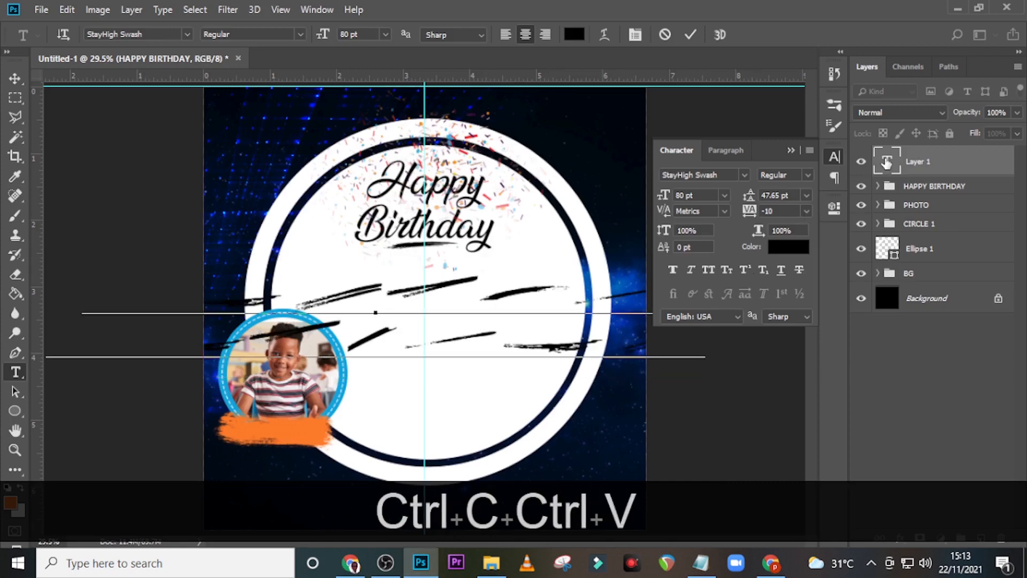
click(885, 163)
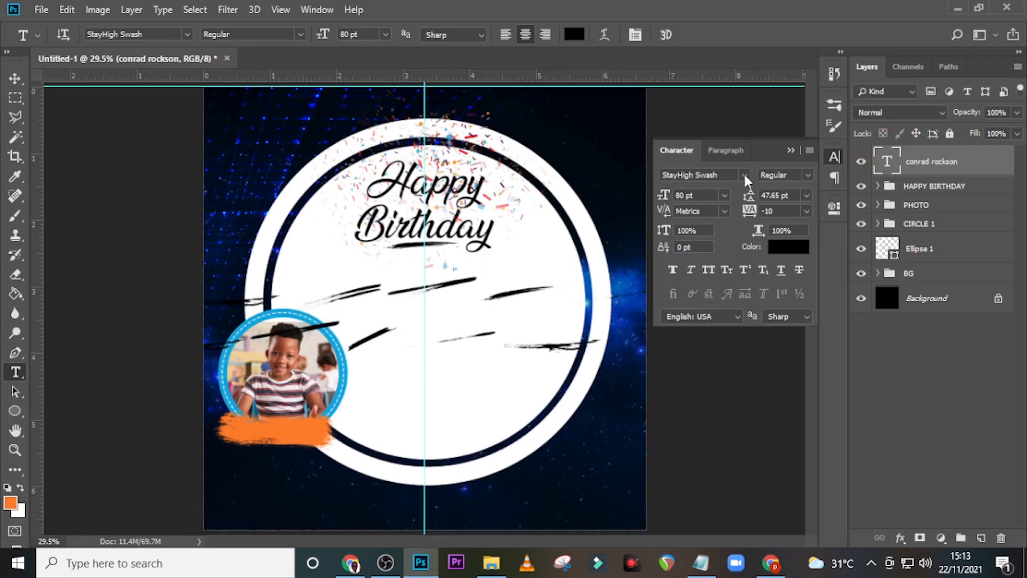
click(745, 176)
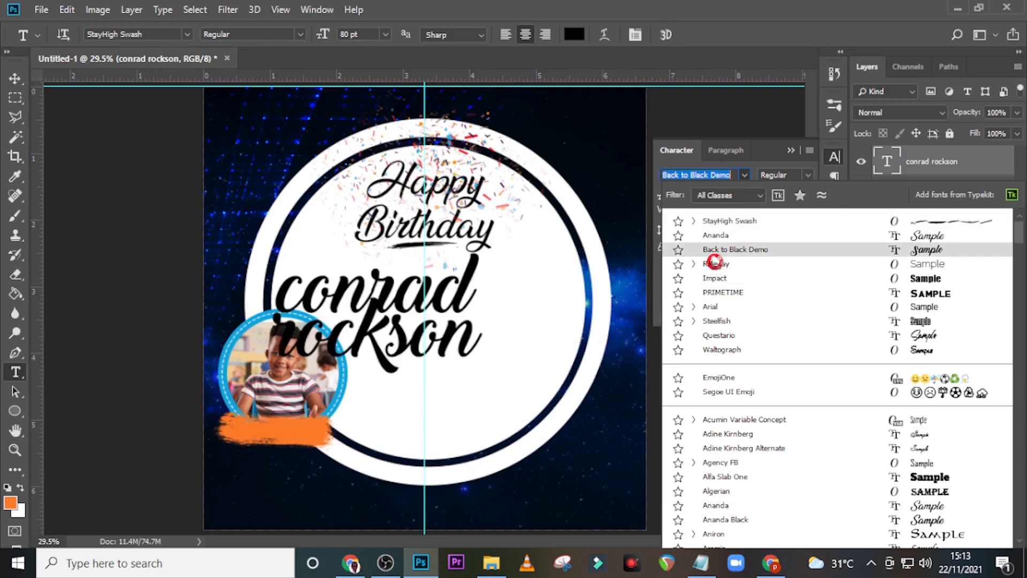
click(714, 263)
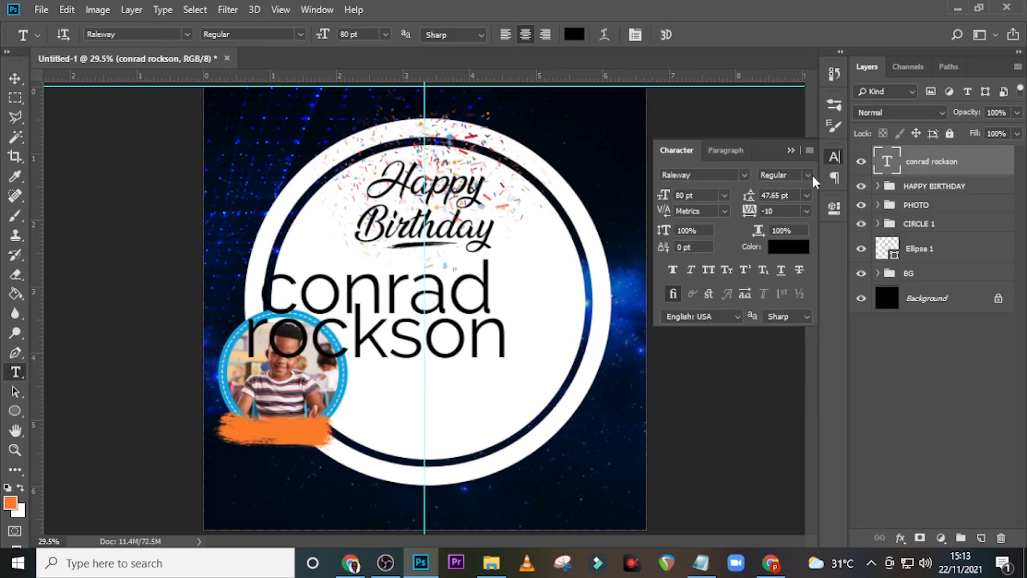
click(809, 175)
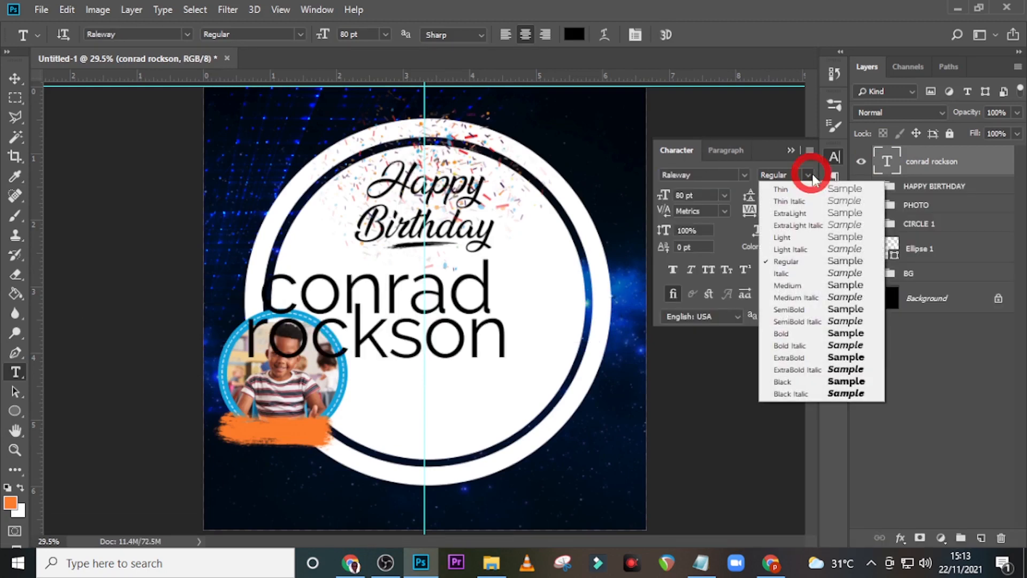
click(795, 289)
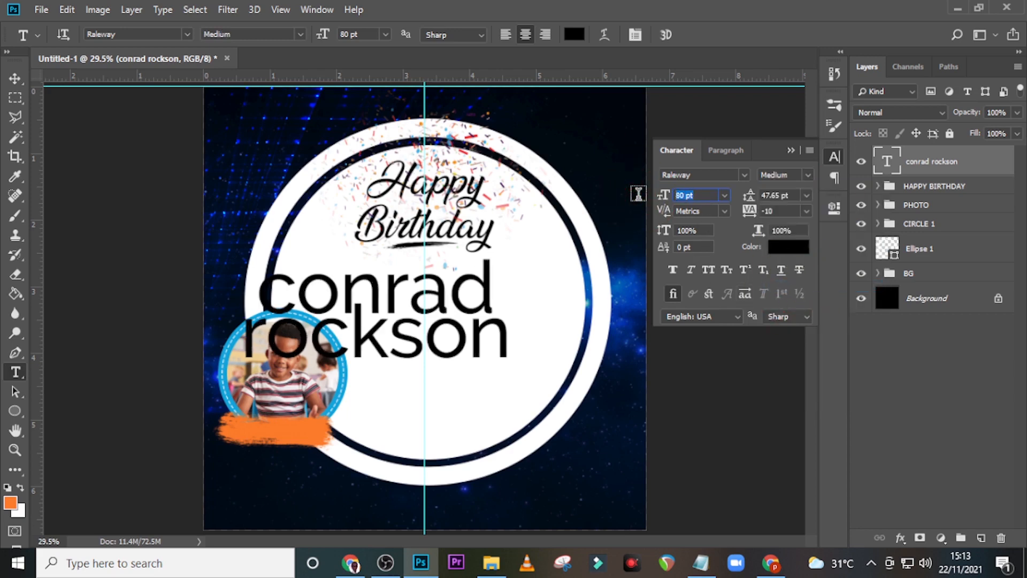
text(15.7)
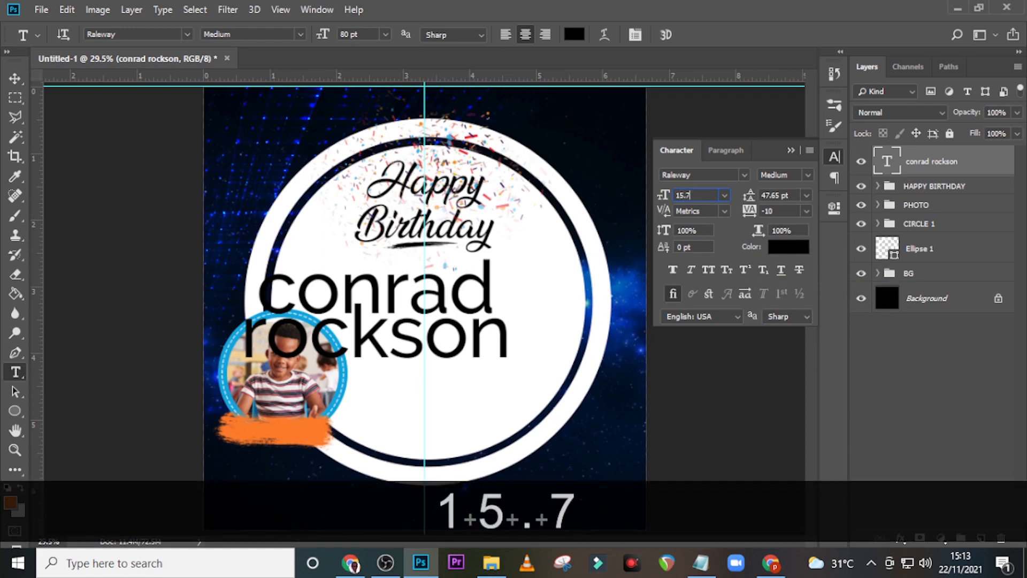
text(5)
key(Return)
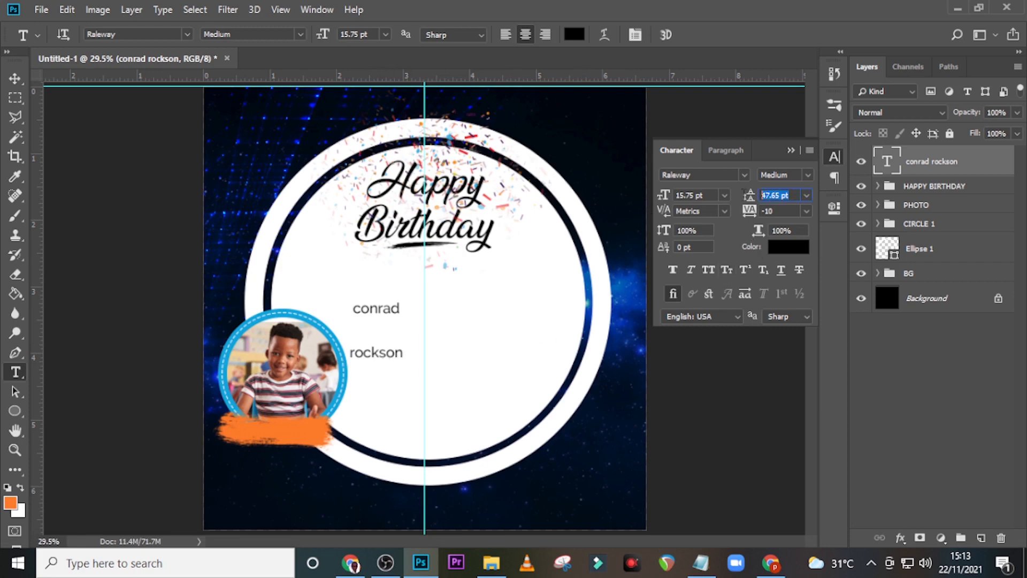
Step: Set the name's leading to 12.81 pt and move it onto the orange brush stroke
text(1)
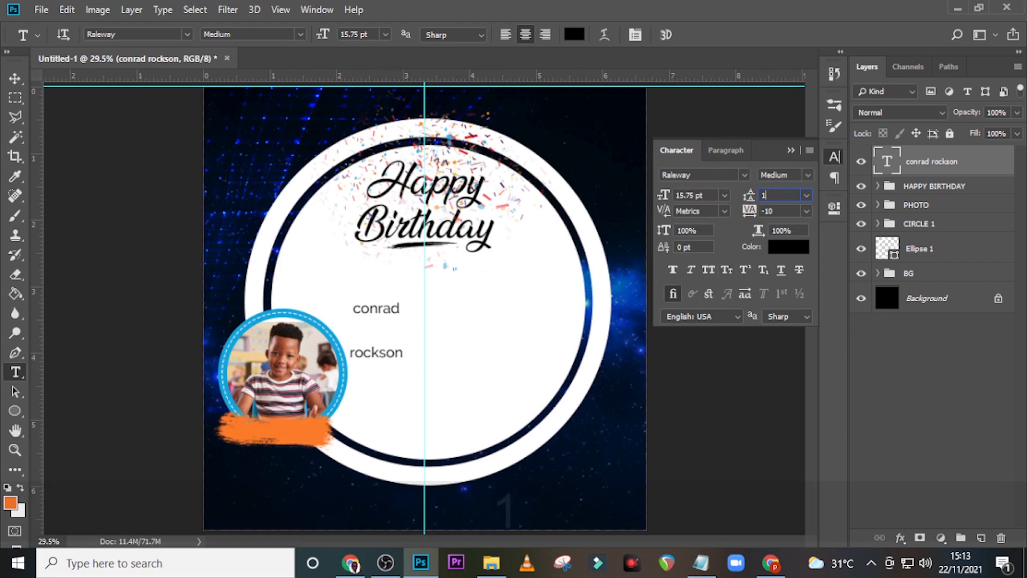
text(2.81)
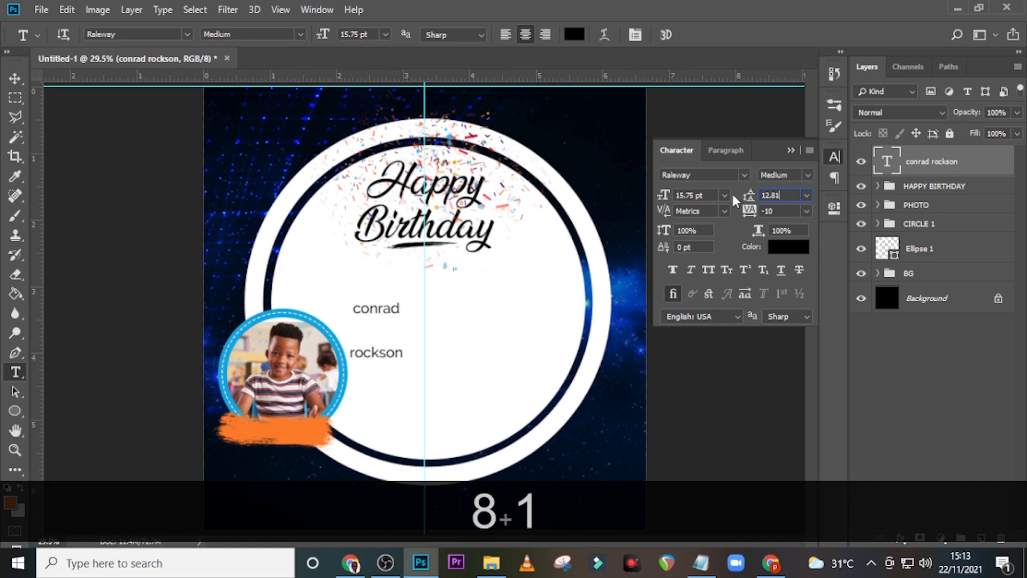
key(Return)
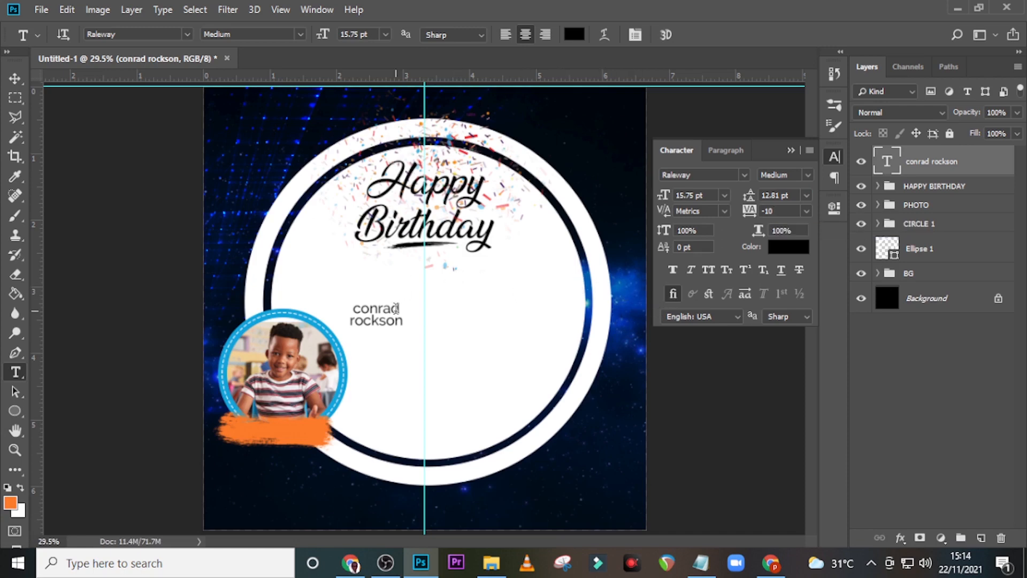
key(v)
mouse_move(394, 323)
mouse_down()
mouse_move(321, 364)
mouse_move(293, 439)
mouse_up()
key(ctrl+equal)
key(ctrl+equal)
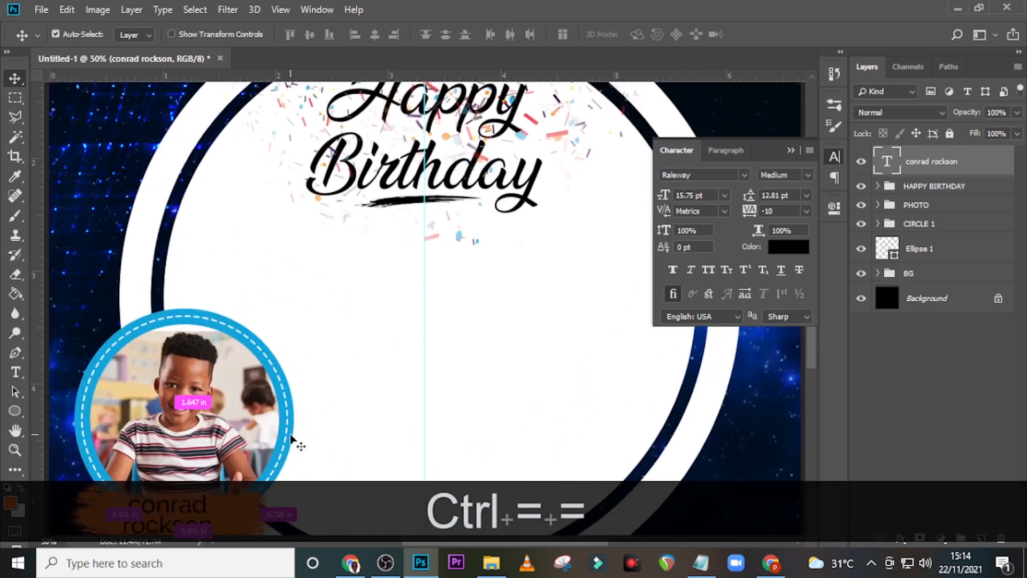
Step: Nudge the name slightly right and select the orange stroke layer Layer 1 copy 2
scroll(251, 428, down, 5)
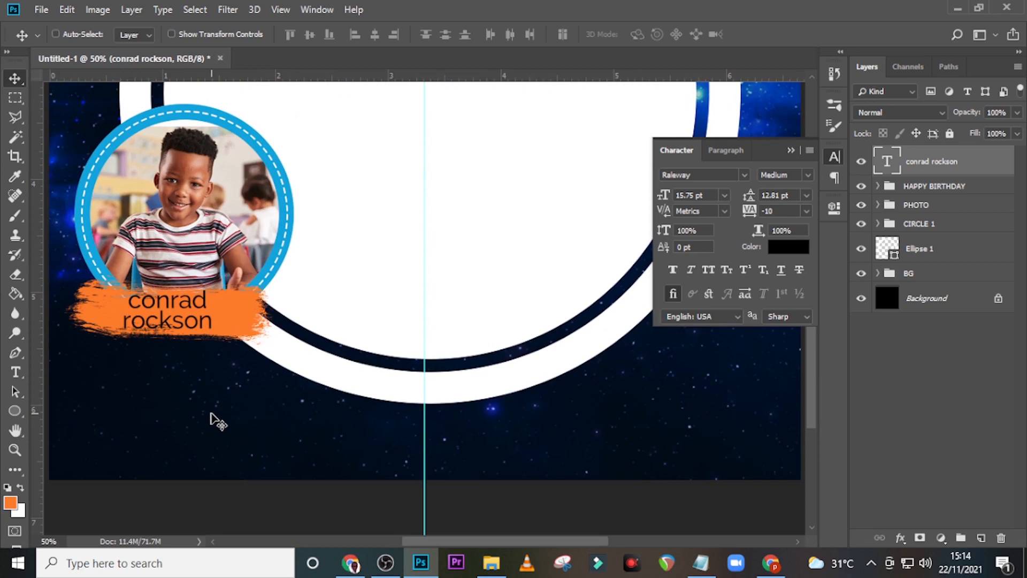
key(Right)
key(Right)
key(Right)
key(Right)
key(Right)
key(Right)
key(Right)
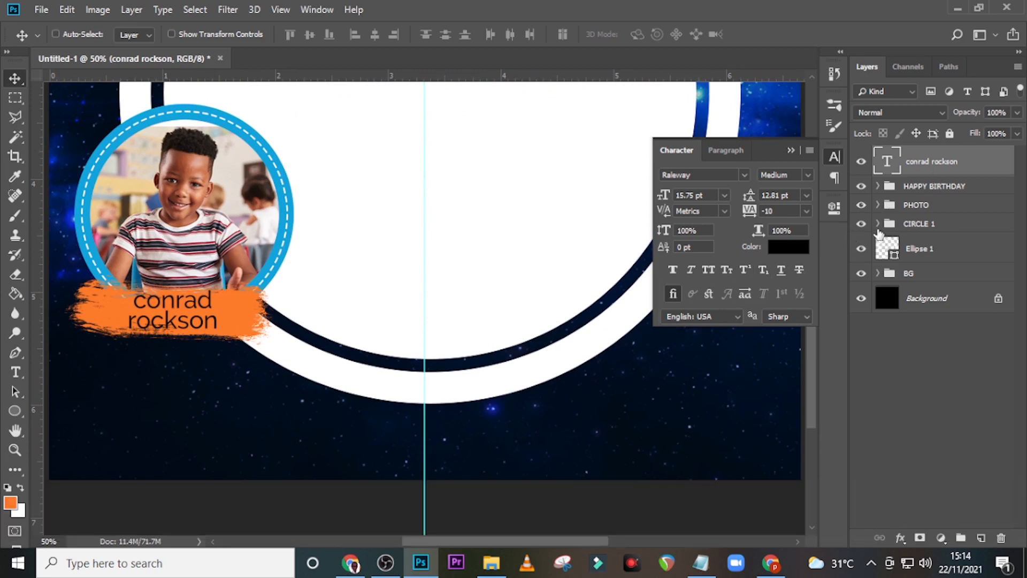
click(877, 224)
click(877, 224)
click(877, 205)
click(934, 239)
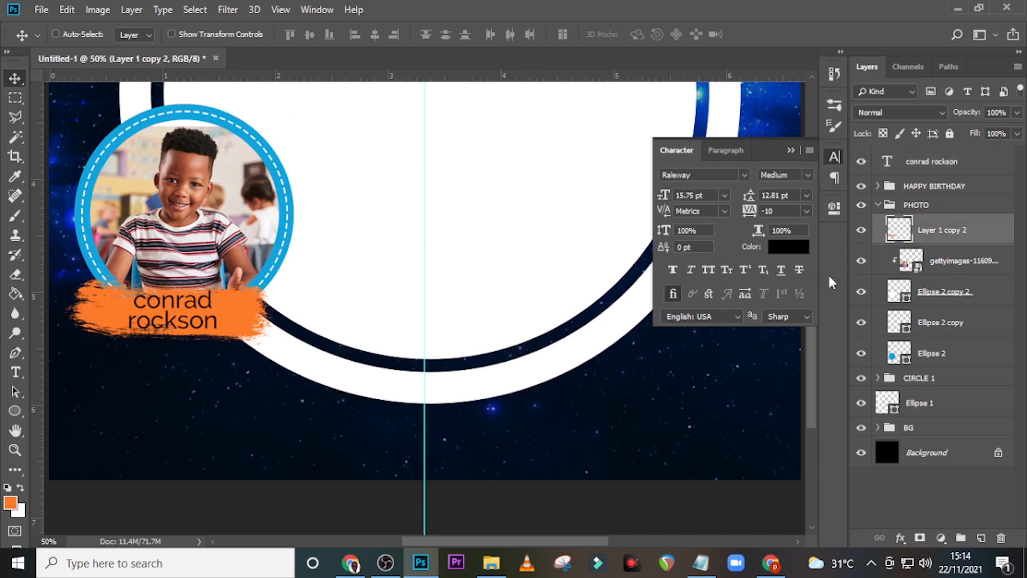
Step: Resize the orange stroke to about 80% width and 107% height, nudged up slightly
key(ctrl+t)
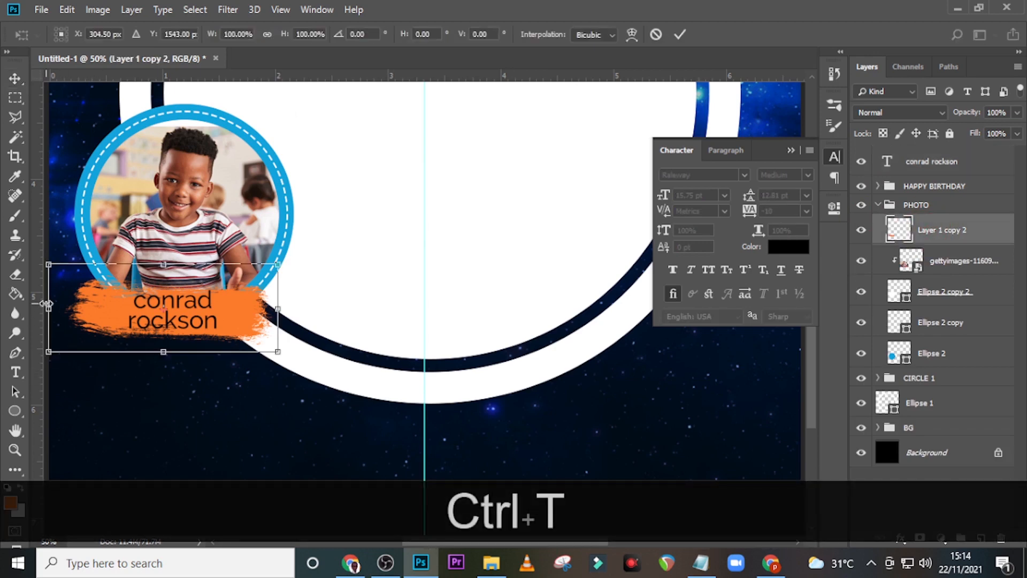
drag(45, 303, 68, 303)
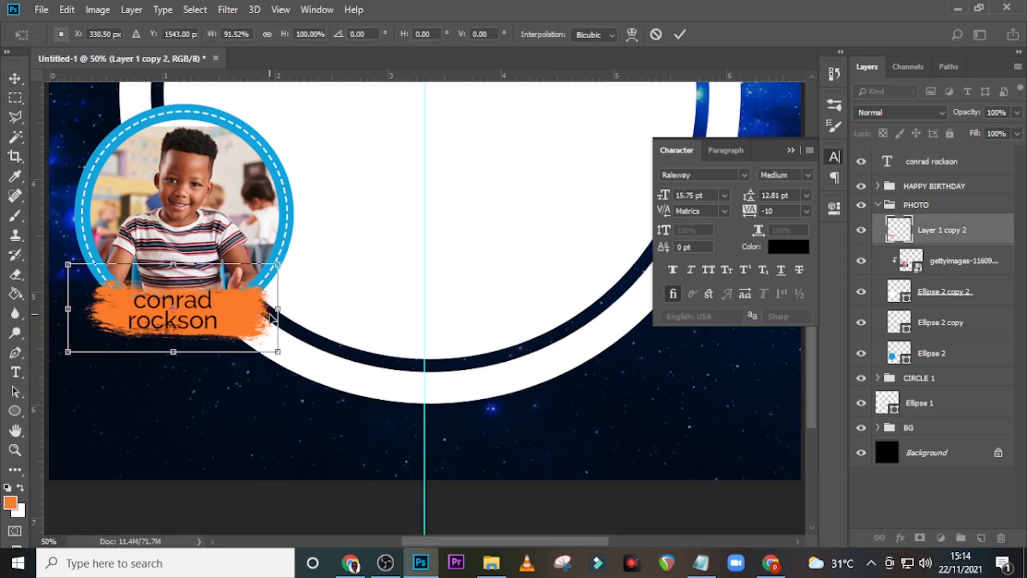
drag(277, 309, 252, 308)
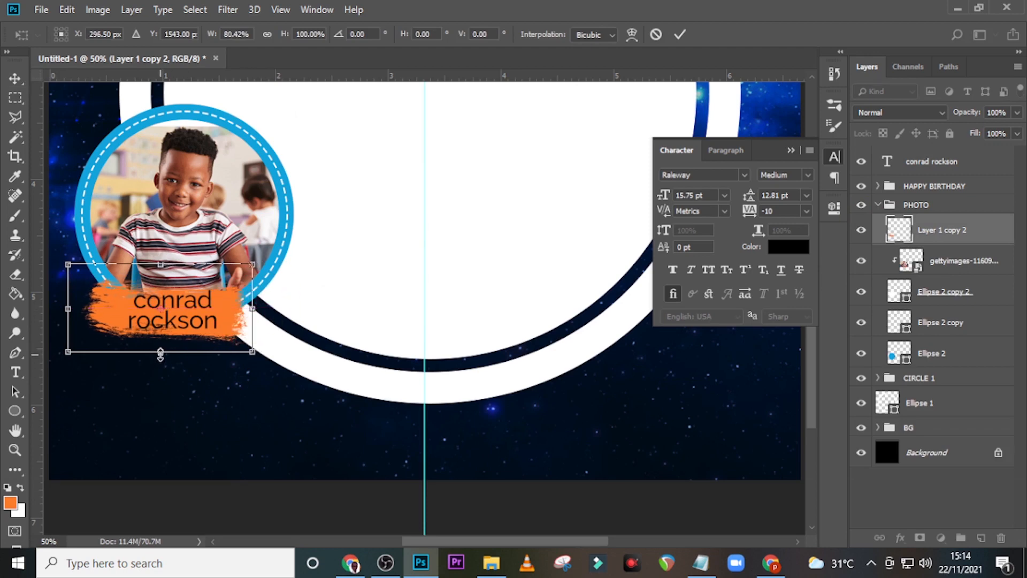
drag(160, 353, 160, 357)
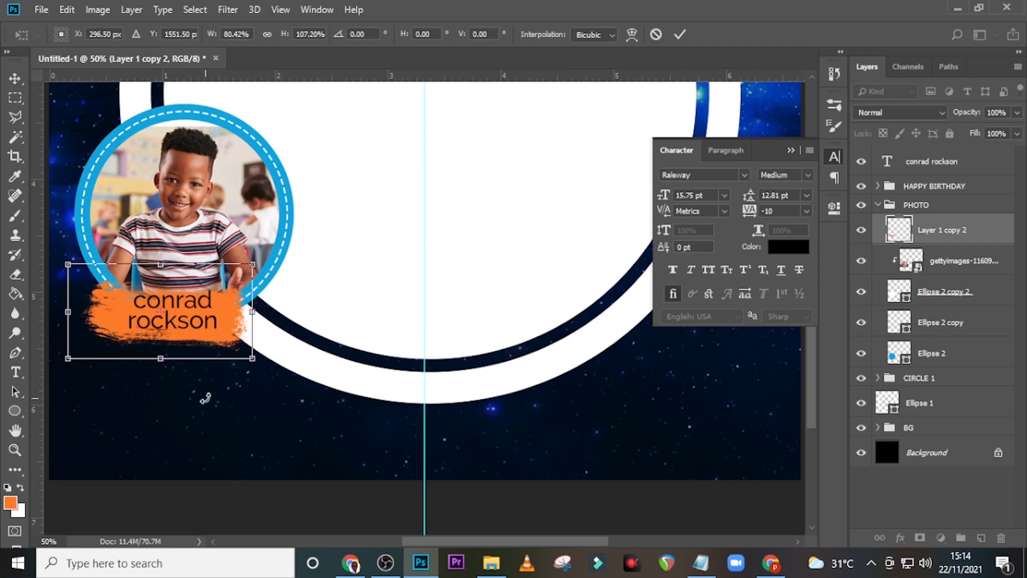
key(Up)
key(Up)
key(Up)
key(Up)
key(Up)
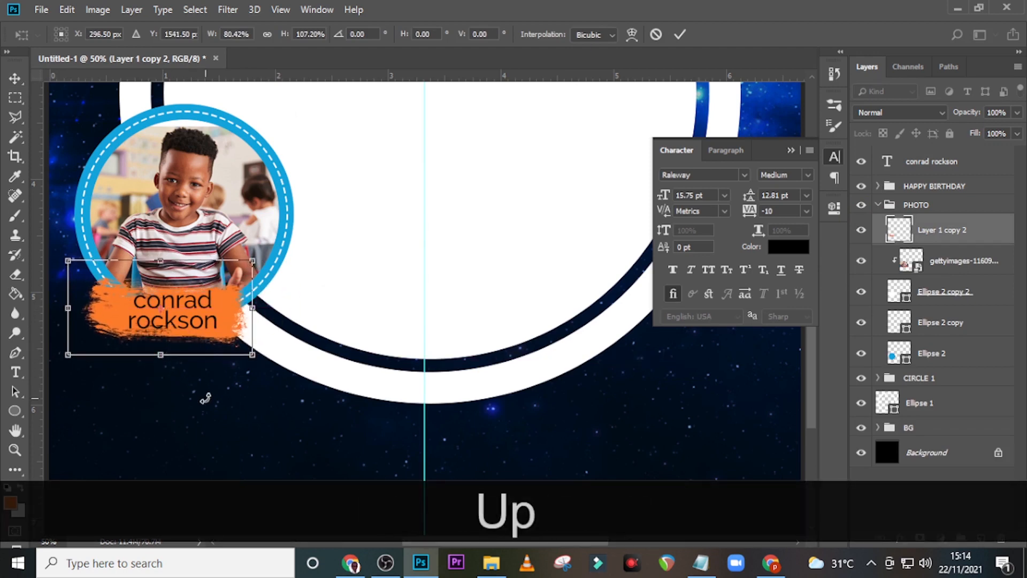
key(Return)
click(877, 205)
click(877, 204)
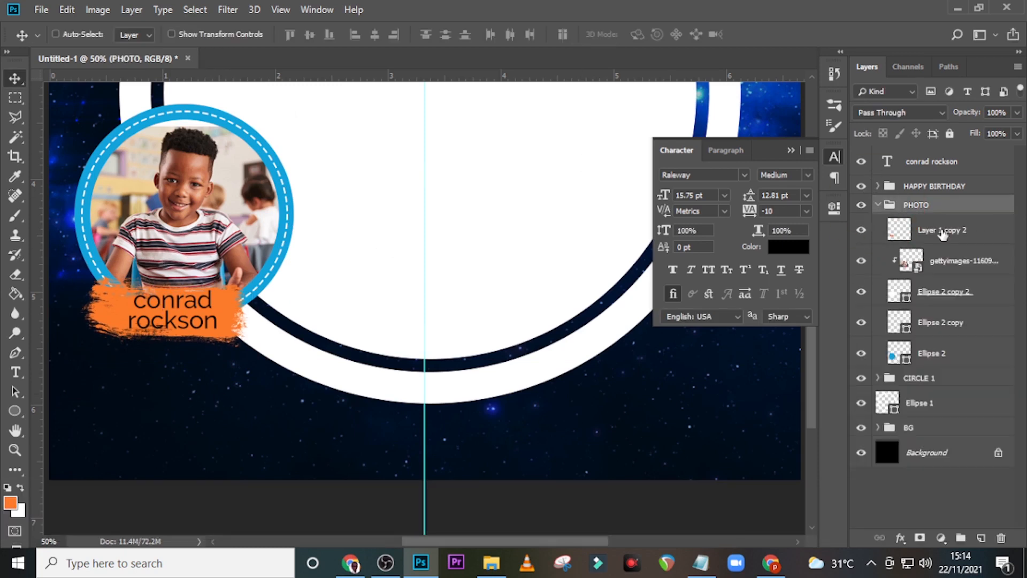
click(941, 231)
key(ctrl)
ctrl+click(940, 162)
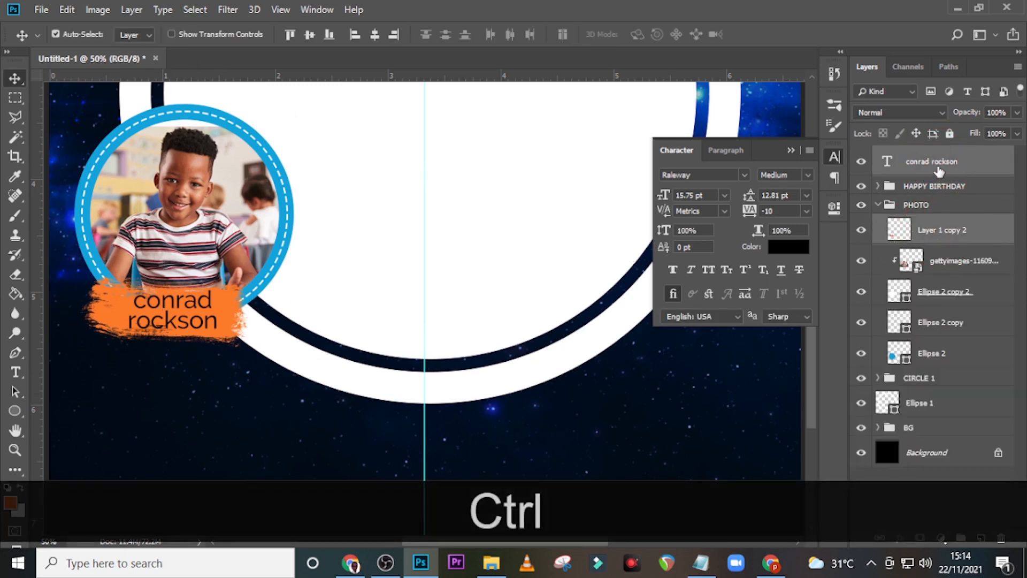
key(ctrl+t)
drag(358, 278, 355, 230)
key(Return)
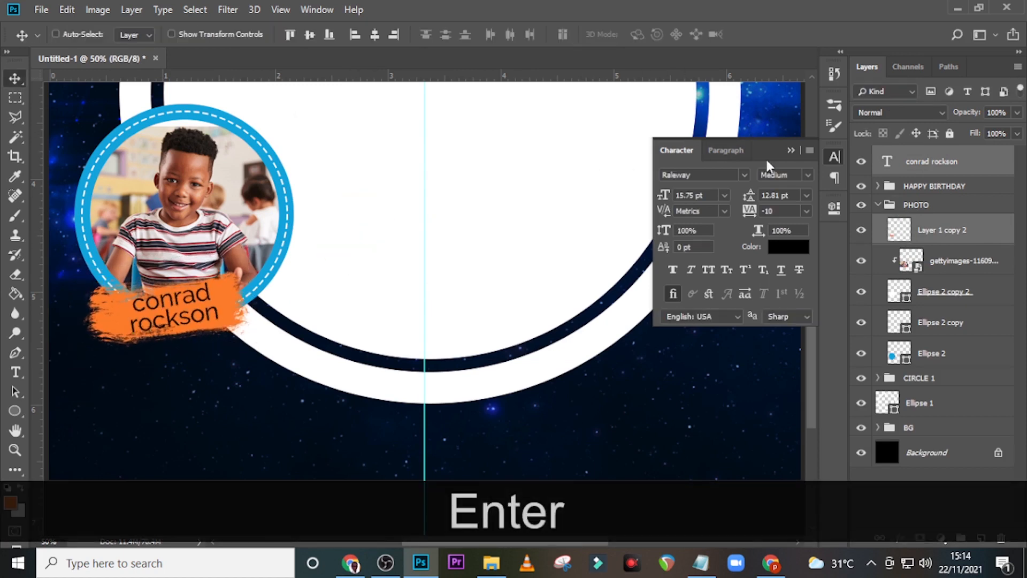
click(798, 151)
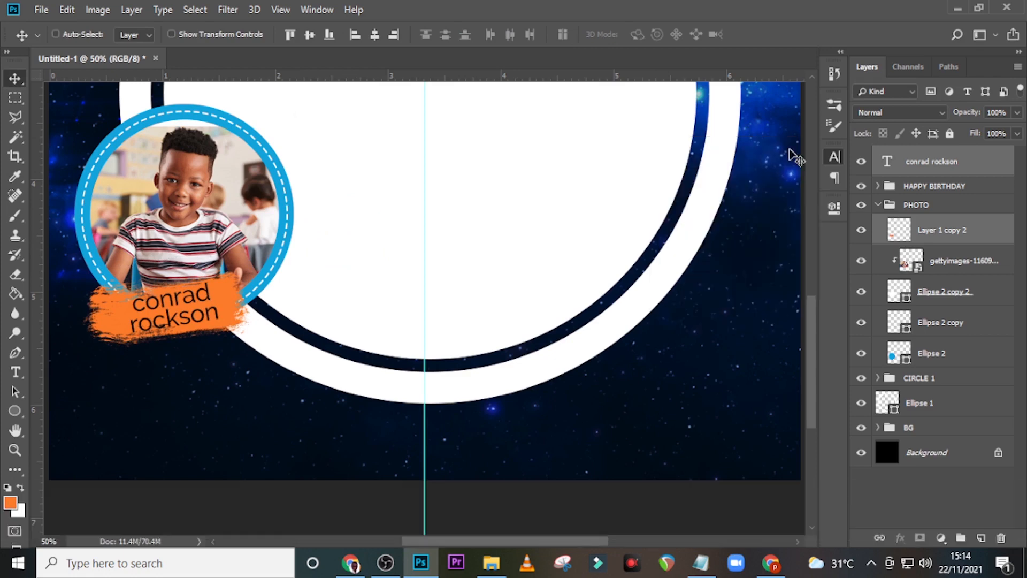
click(959, 167)
Step: Copy the 'Cheers to you for another trip around the sun!' paragraph from Notepad into a new text box
key(t)
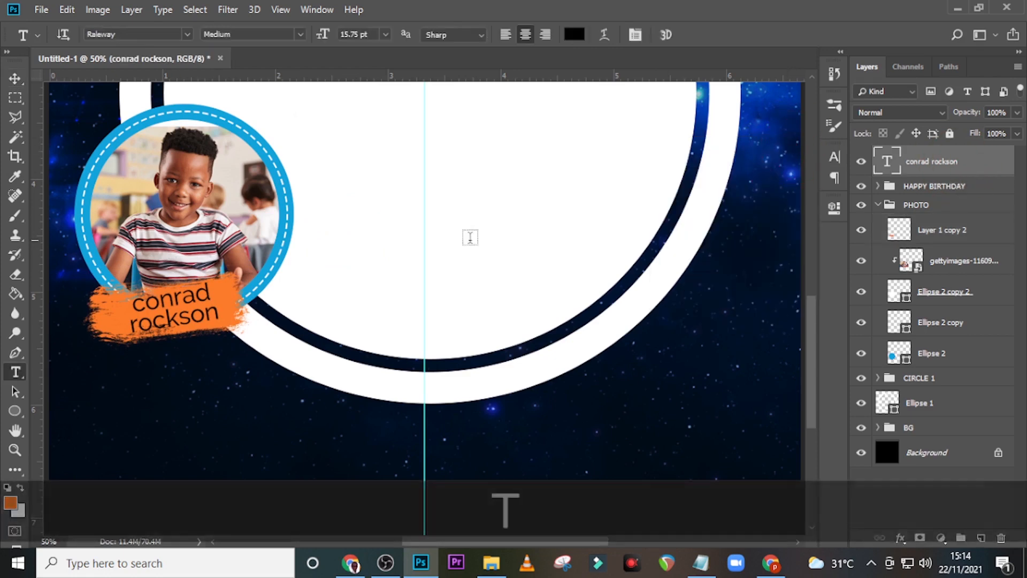
scroll(368, 178, up, 2)
scroll(368, 178, up, 3)
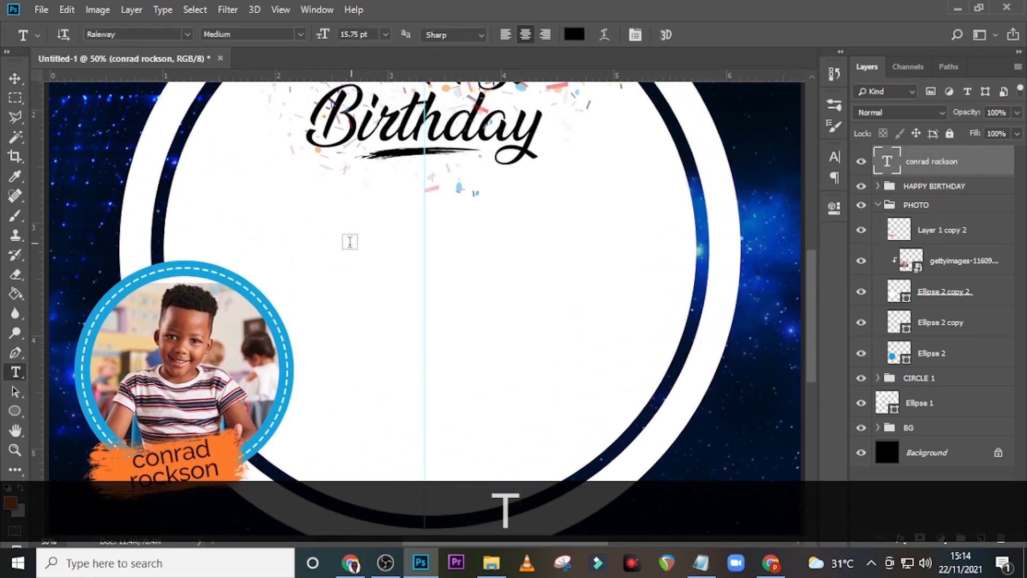
click(348, 242)
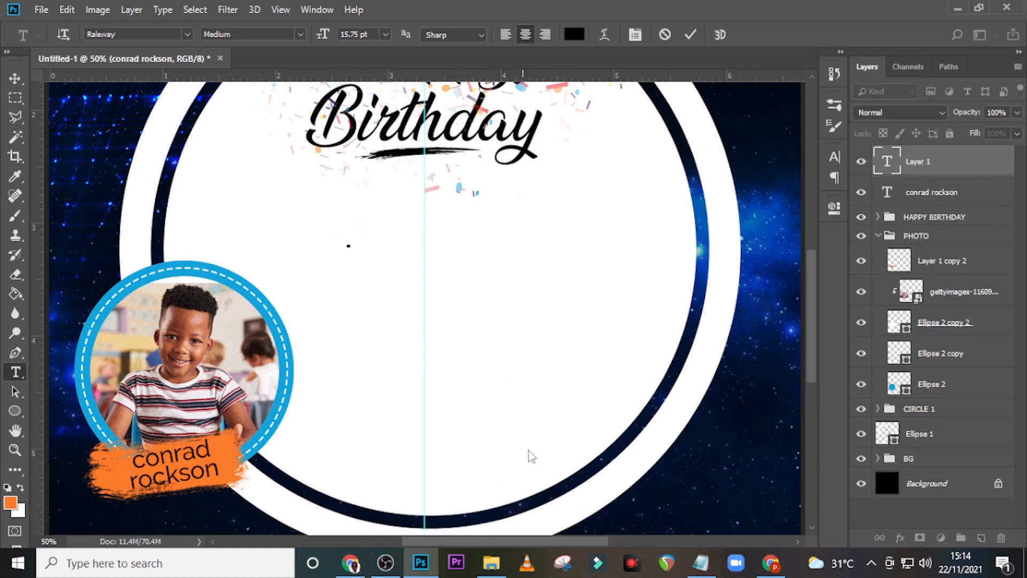
click(701, 563)
drag(109, 223, 165, 334)
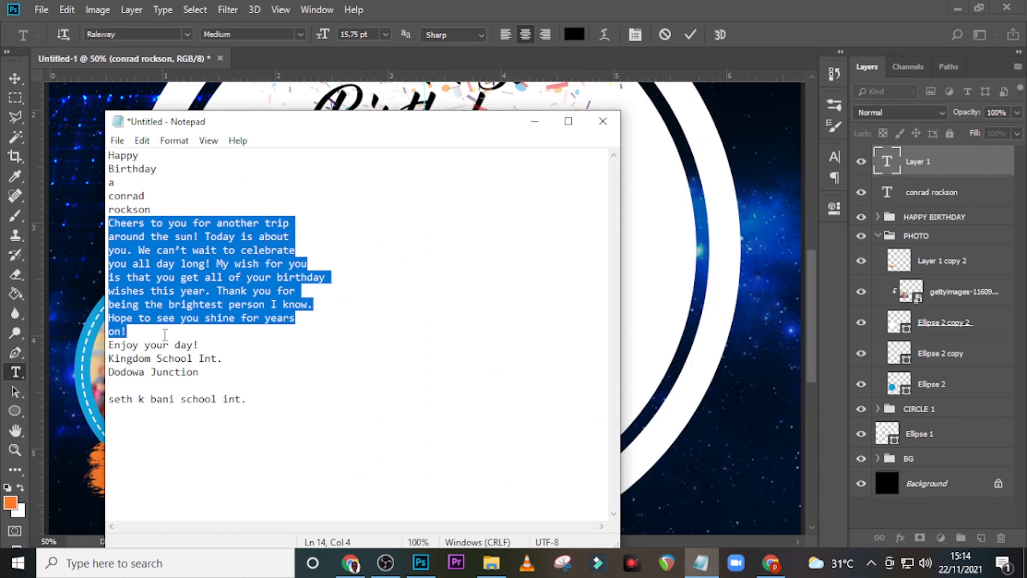
key(ctrl+c)
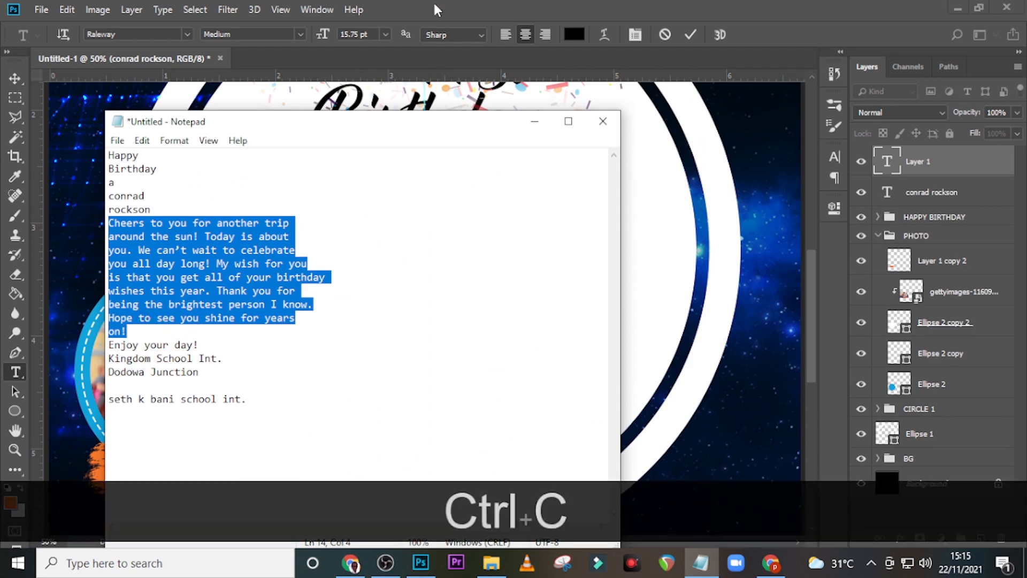
click(436, 9)
key(ctrl+v)
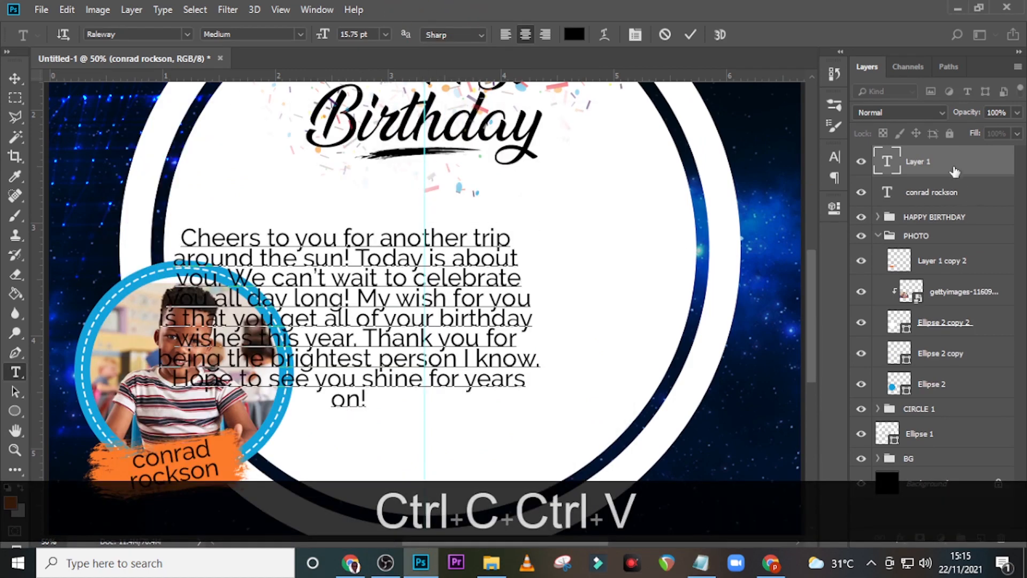
click(941, 161)
Step: Left-align the wish paragraph and place it beside the photo below Birthday
key(v)
drag(322, 282, 412, 278)
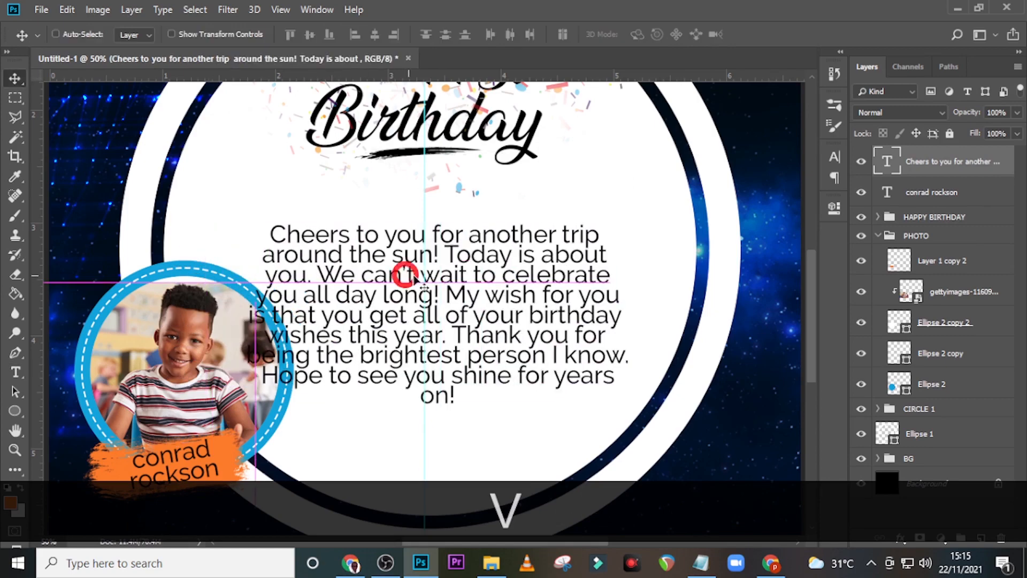
click(835, 158)
click(717, 155)
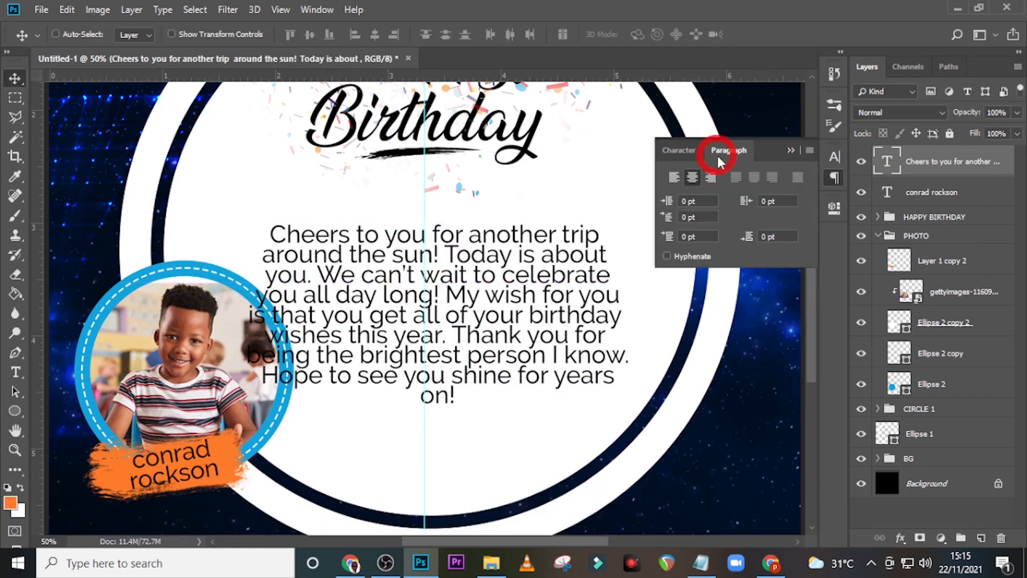
click(675, 178)
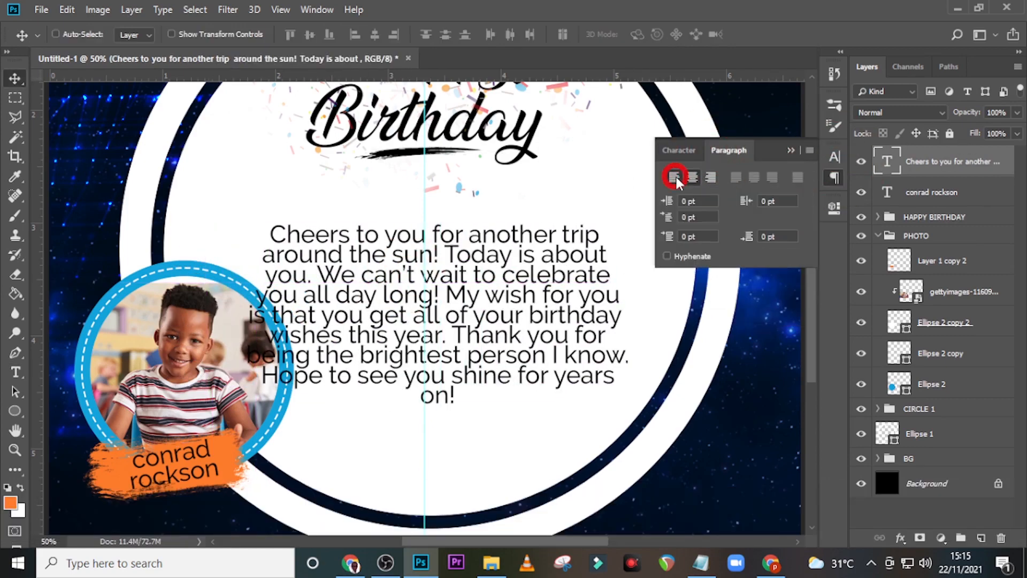
drag(594, 280, 448, 237)
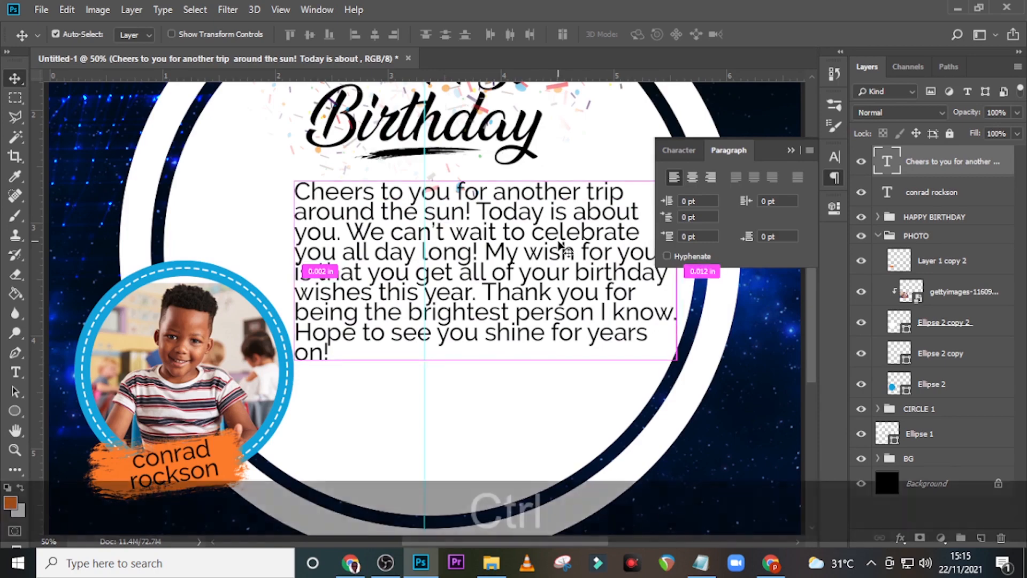
key(ctrl+0)
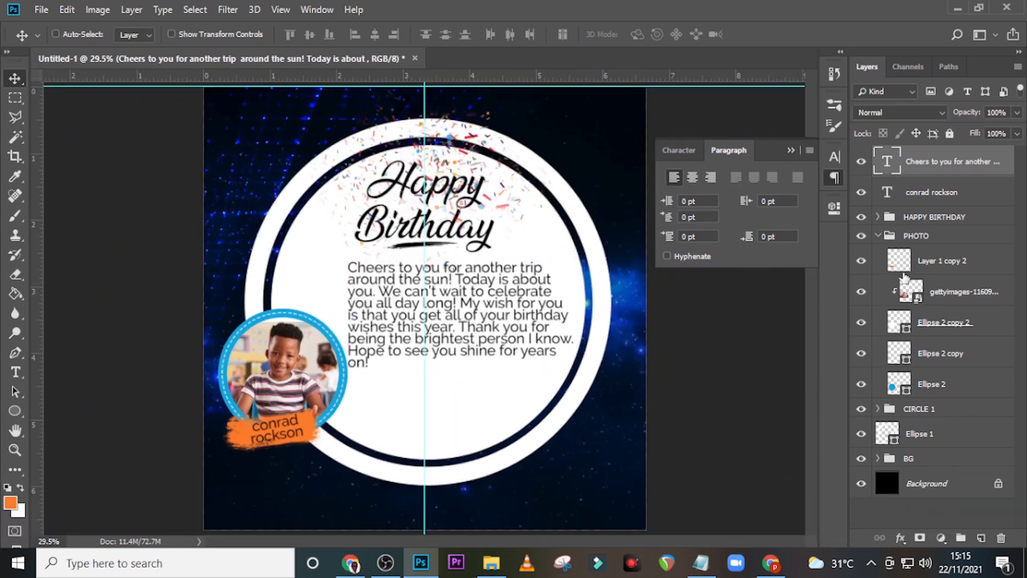
click(874, 236)
click(878, 236)
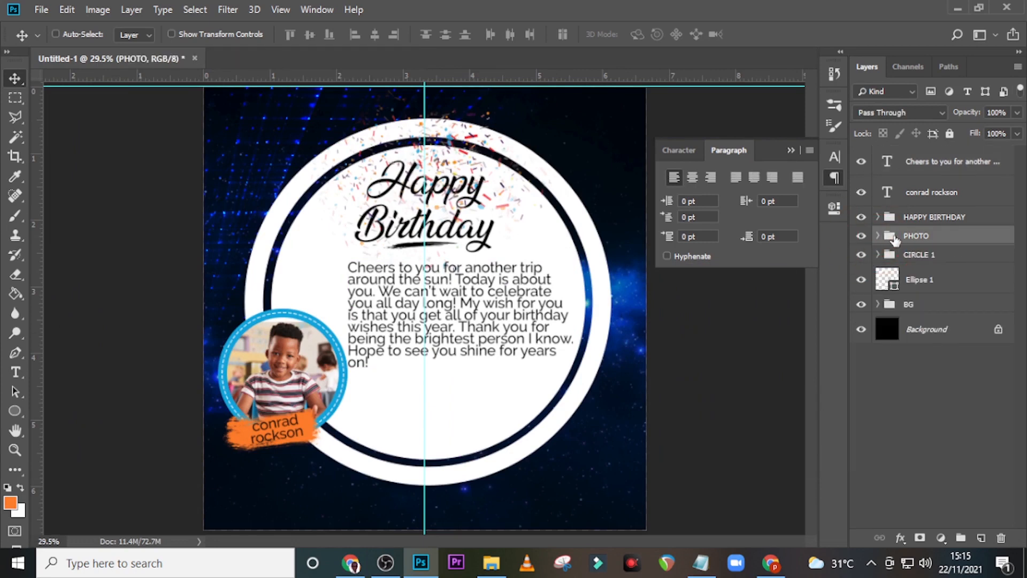
click(907, 236)
ctrl+click(922, 191)
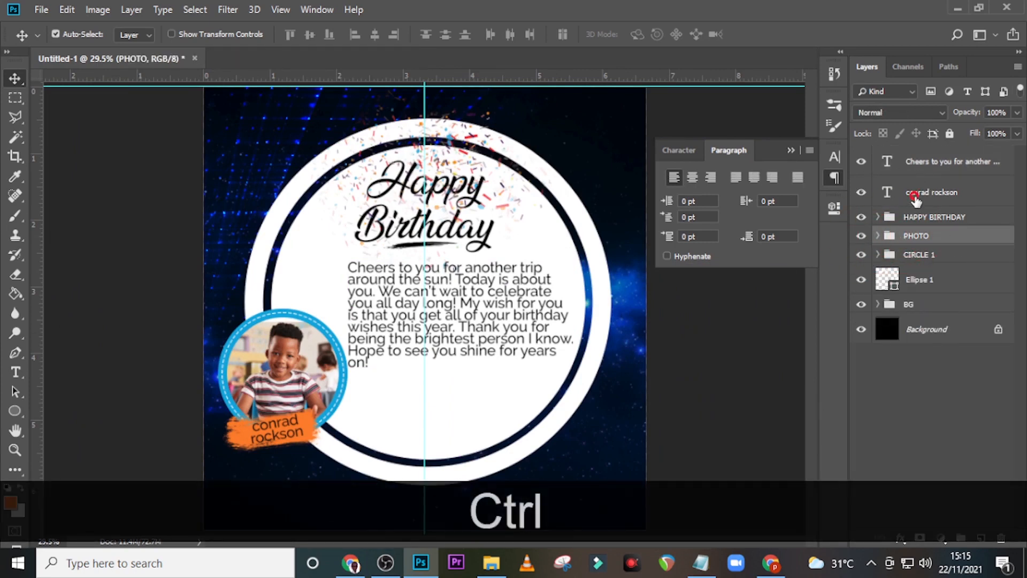
key(ctrl+shift+Up)
key(ctrl+shift+Up)
key(ctrl+shift+Up)
key(ctrl+shift+Up)
key(ctrl+shift+Up)
key(ctrl+shift+Up)
key(ctrl+shift+Up)
key(ctrl+shift+Up)
key(ctrl+shift+Up)
key(ctrl+shift+Up)
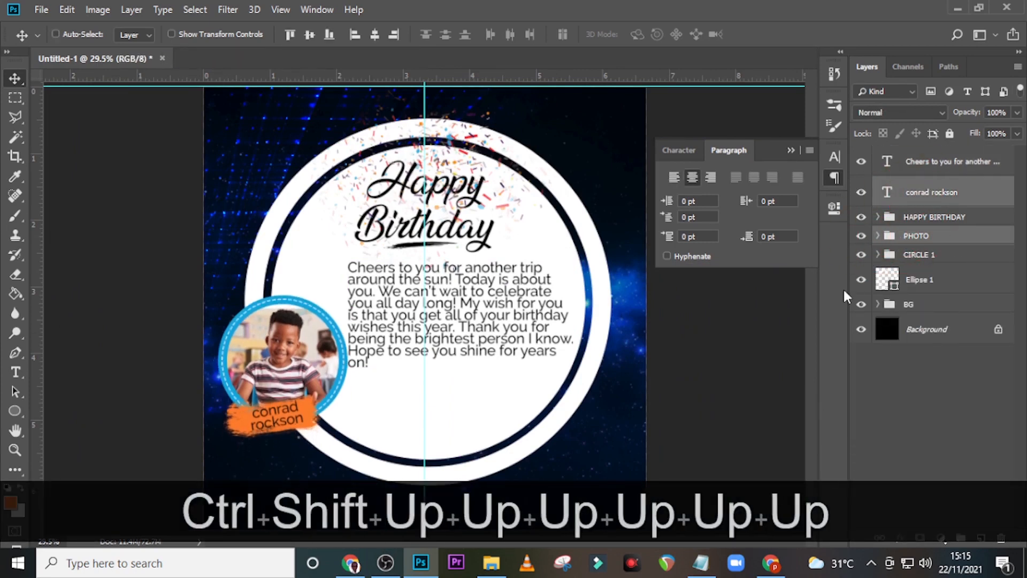
key(ctrl+shift+Up)
key(ctrl+shift+Up)
key(ctrl+shift+Up)
key(ctrl+shift+Up)
key(ctrl+shift+Up)
key(ctrl+shift+Up)
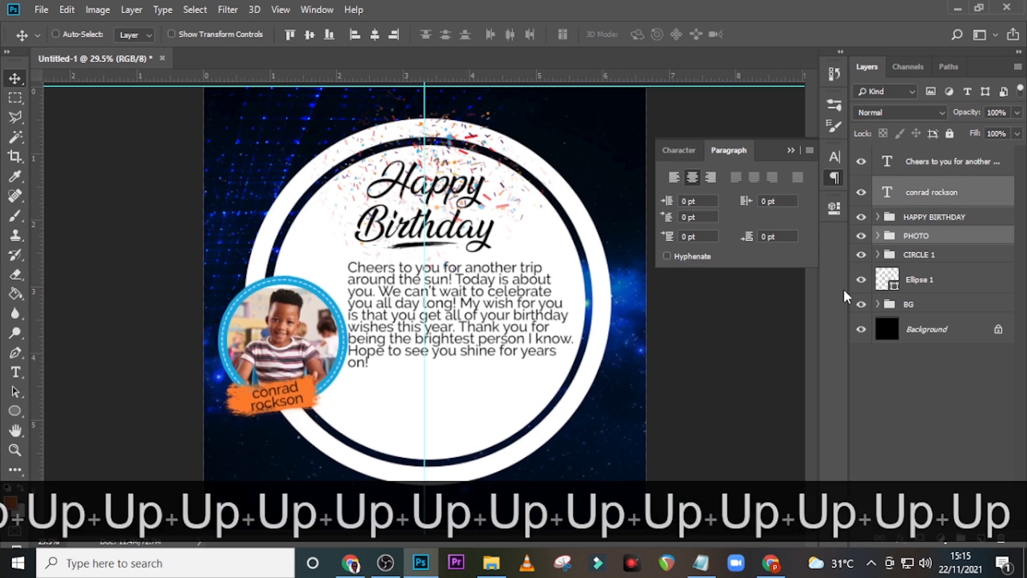
key(shift+Left)
key(shift+Up)
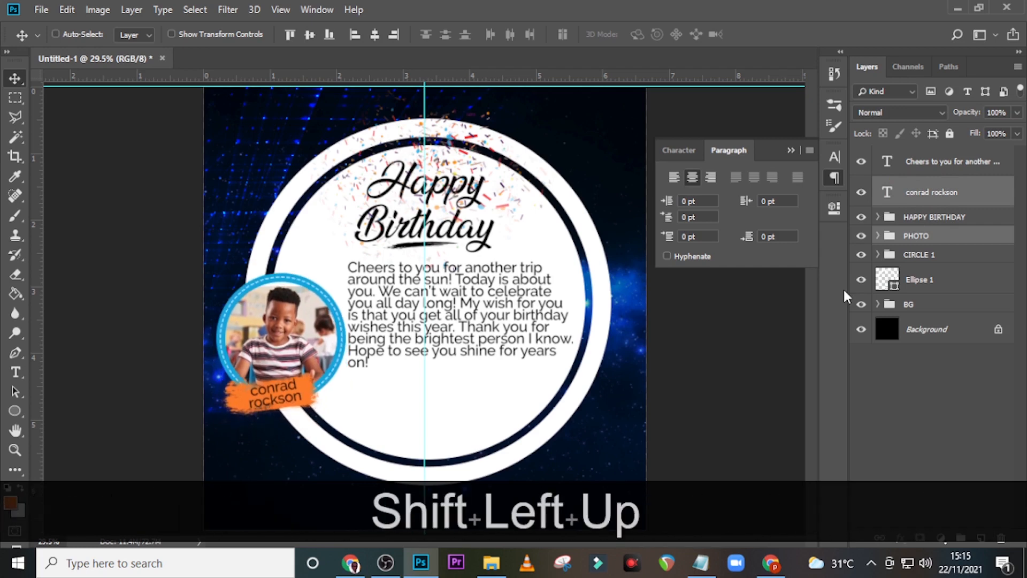
key(shift+Up)
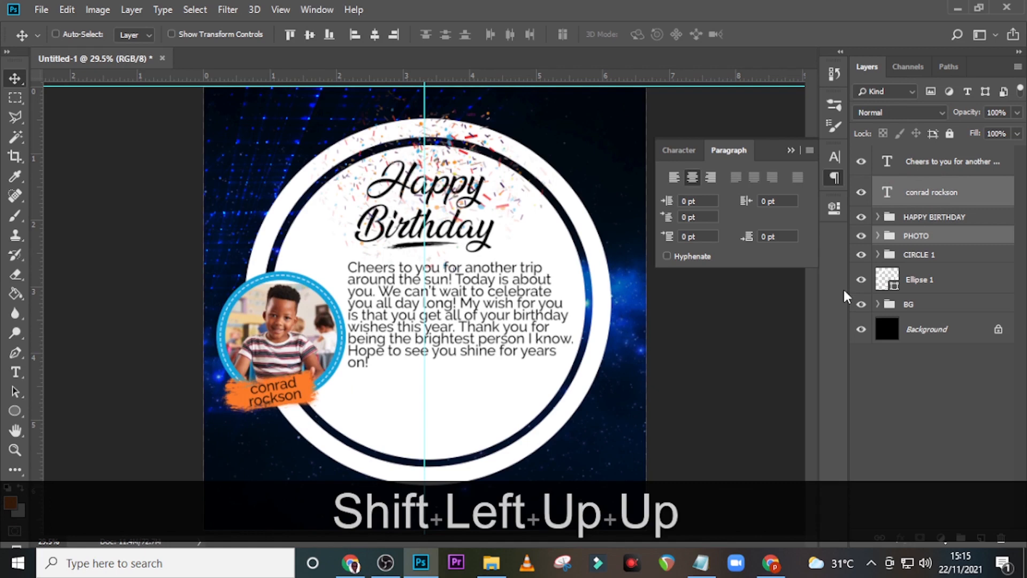
click(928, 161)
key(Down)
key(Down)
key(Down)
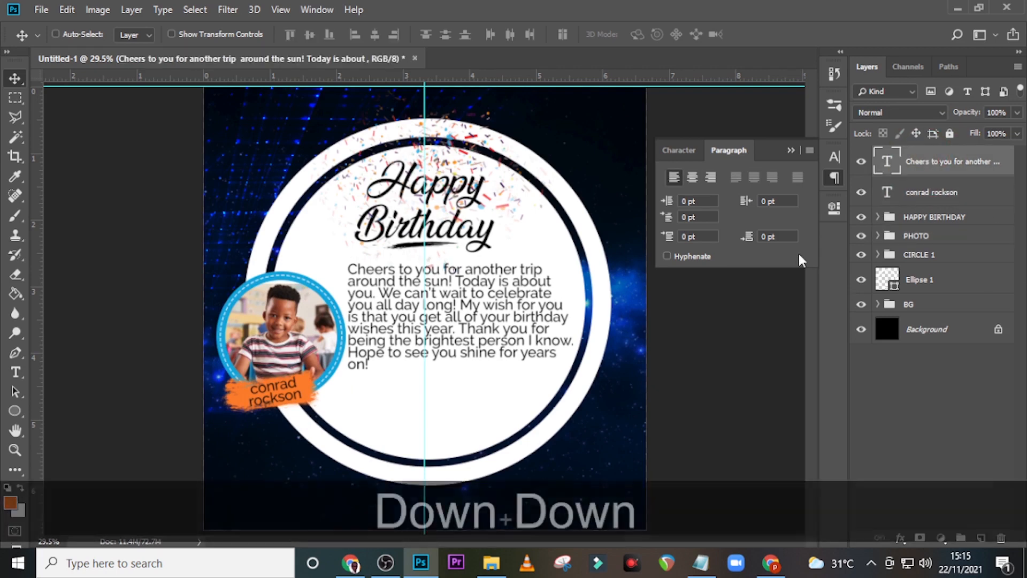
Step: Set the wish paragraph to 13.27 pt font size with 13.79 pt leading
click(688, 152)
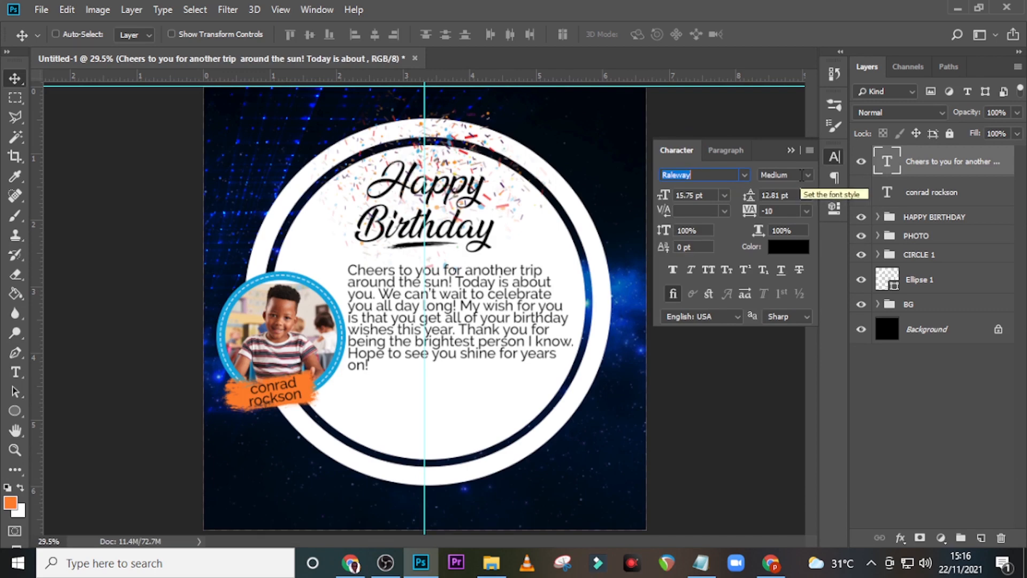
click(662, 195)
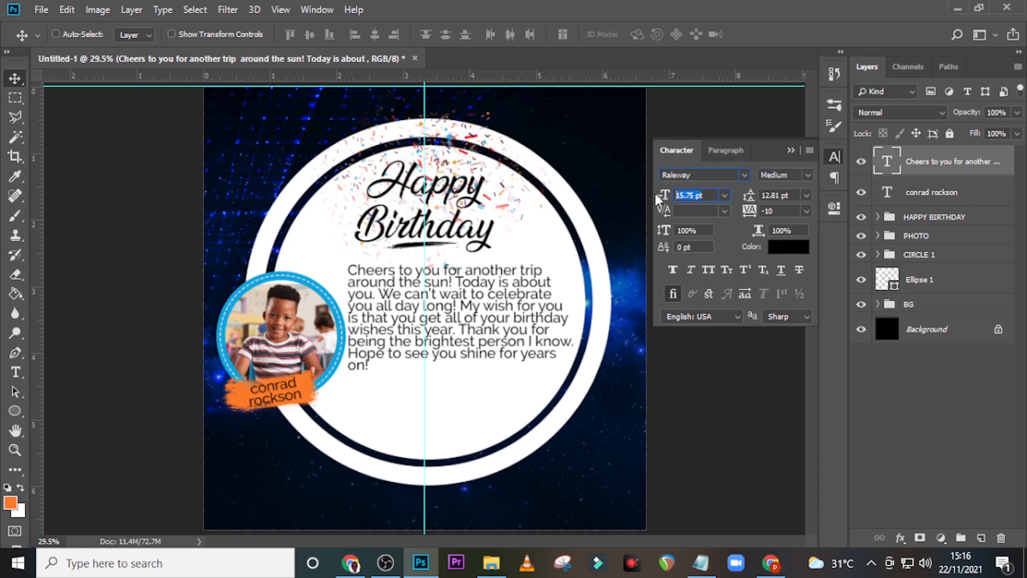
text(13.2)
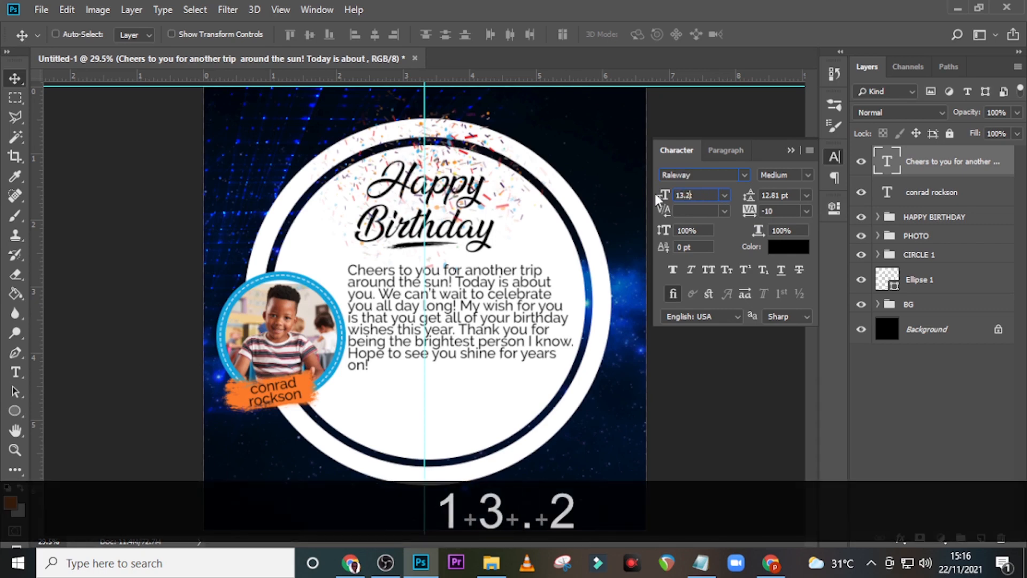
text(7)
key(Return)
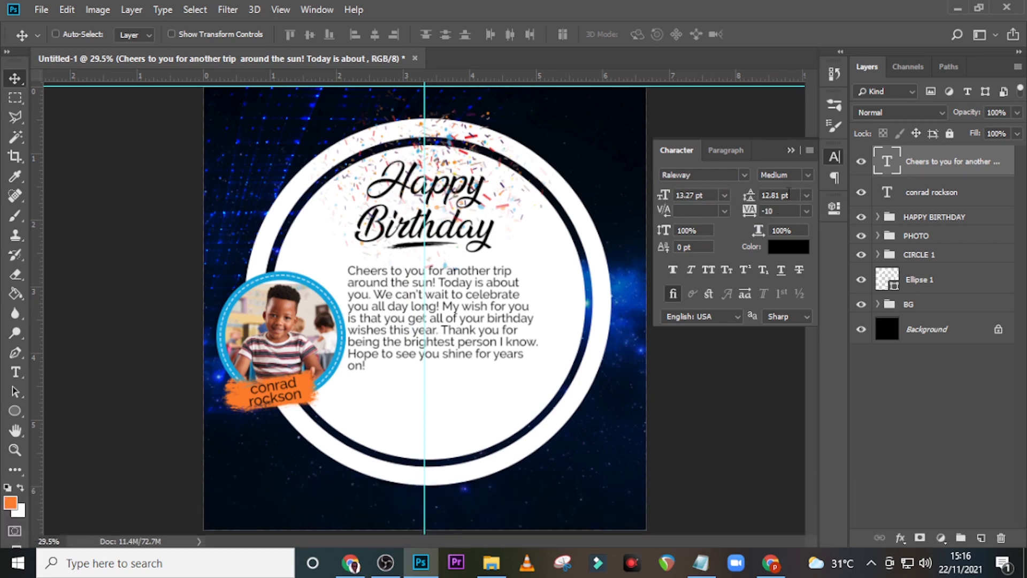
drag(775, 193, 730, 198)
text(13.)
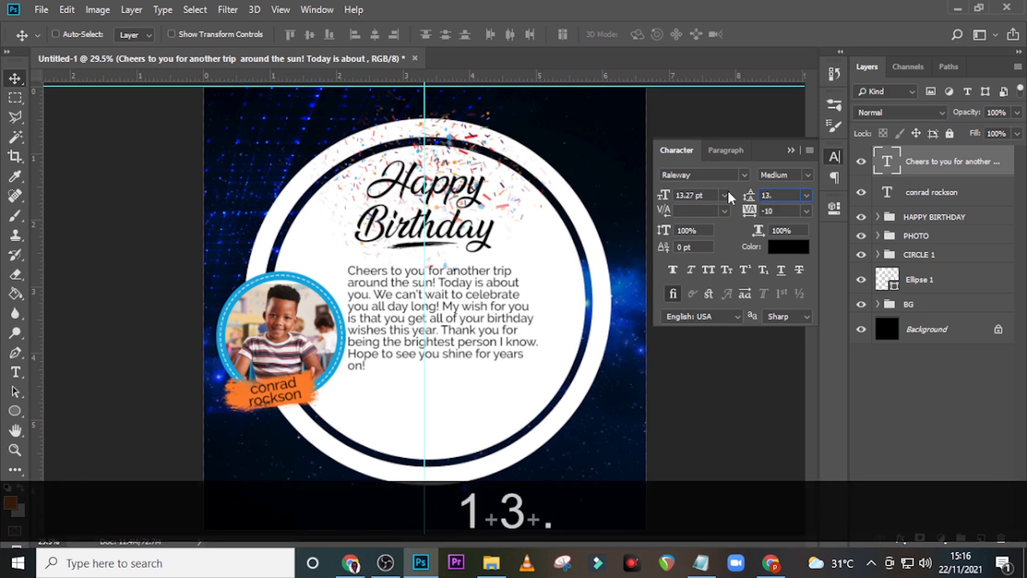
text(79)
key(Return)
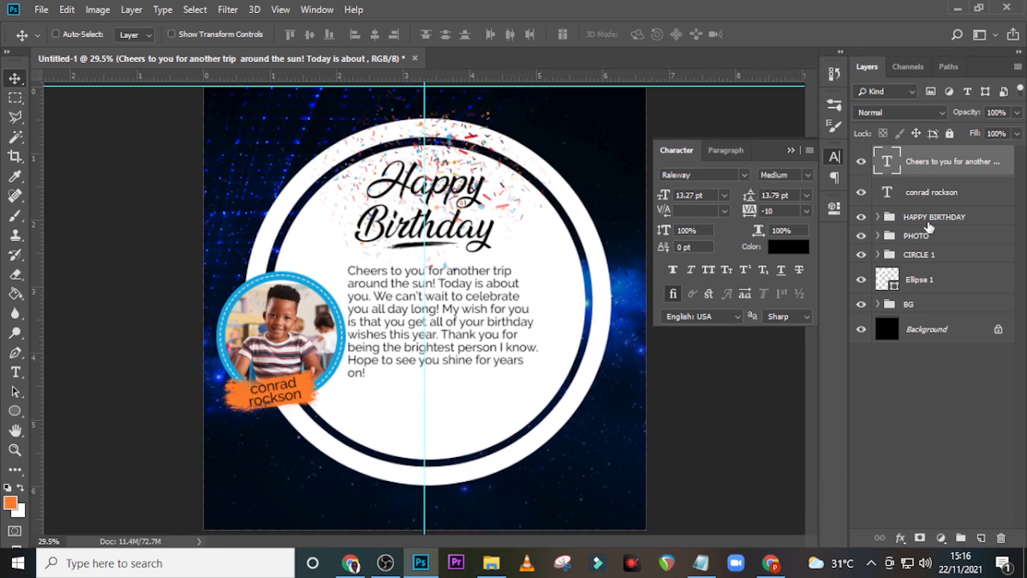
Step: Nudge the wish paragraph up and to the right
key(Up)
key(Up)
key(Up)
key(Right)
key(Right)
key(Right)
key(Right)
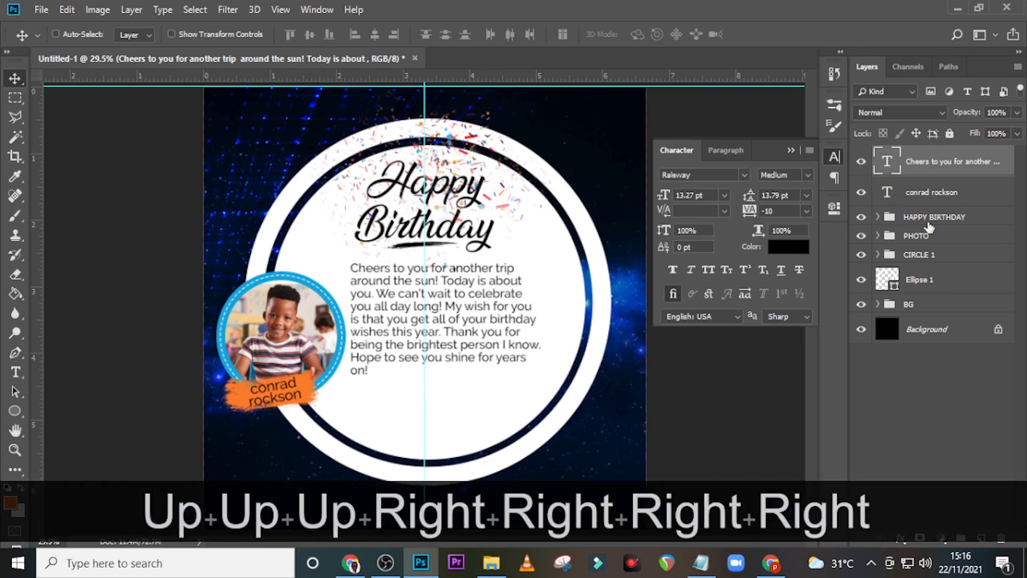
key(Up)
key(Up)
key(Up)
key(Up)
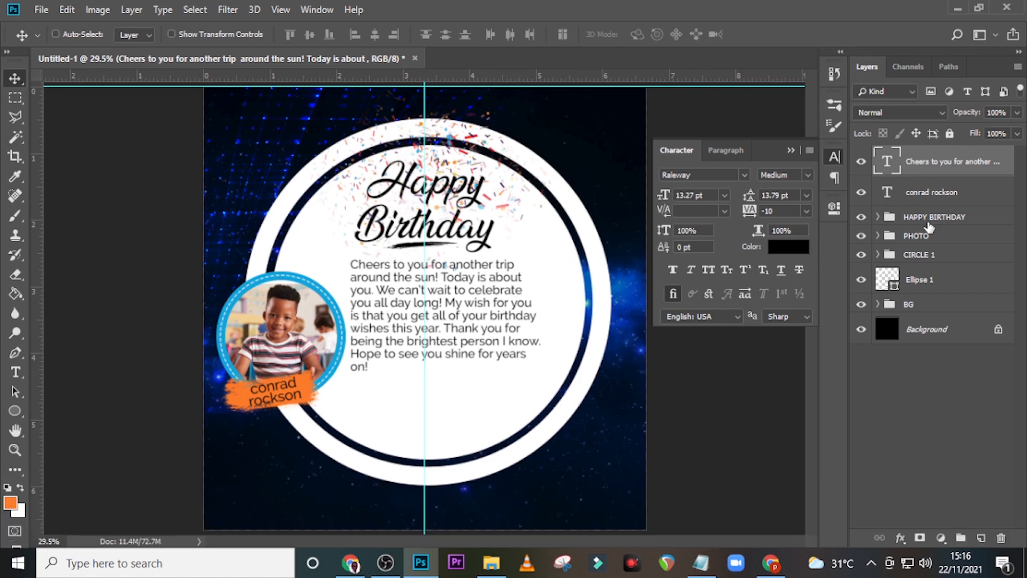
Step: Add a text line below the paragraph with 'Enjoy your day!' copied from Notepad
key(t)
click(409, 397)
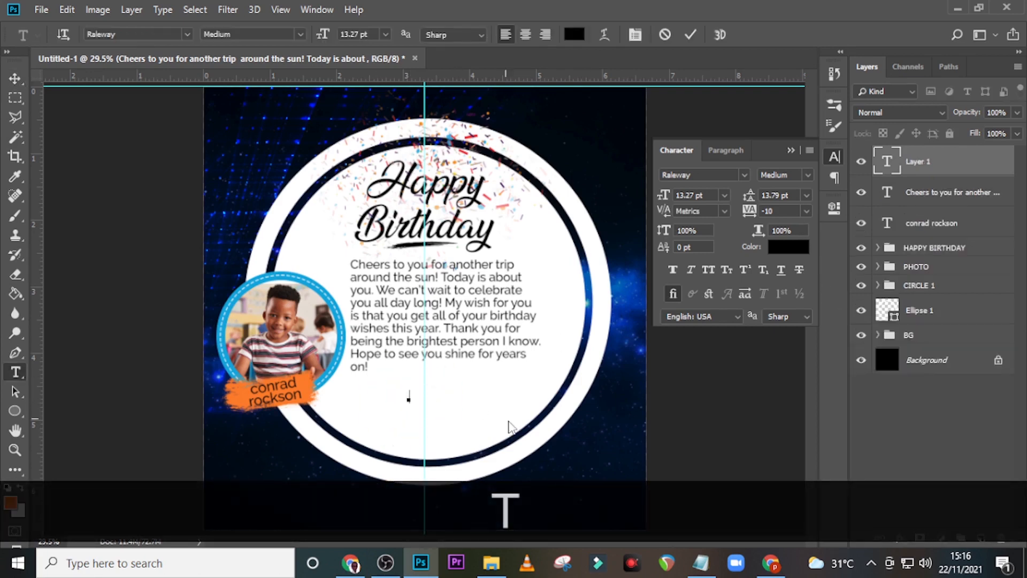
click(701, 562)
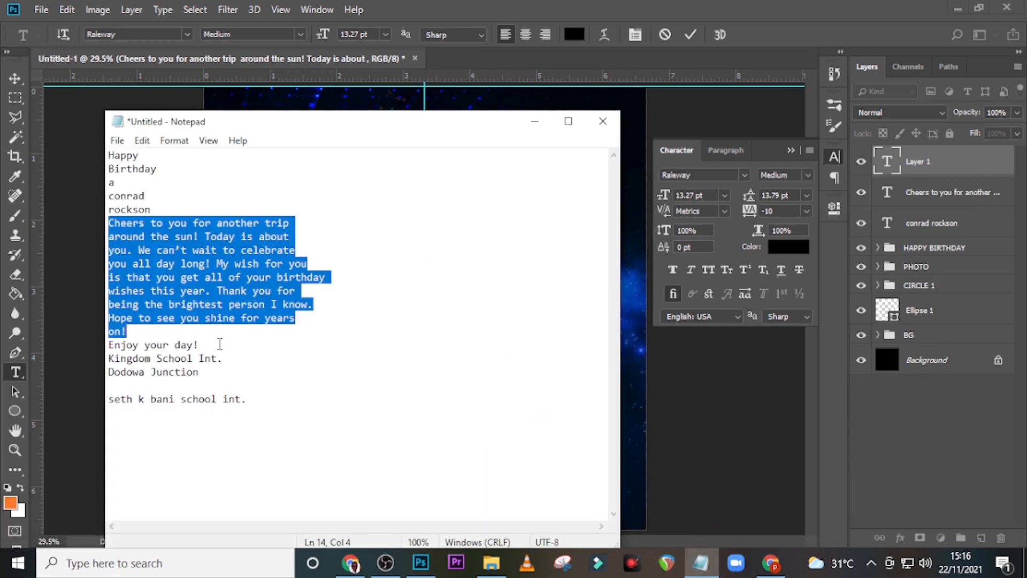
drag(219, 344, 107, 345)
key(ctrl+c)
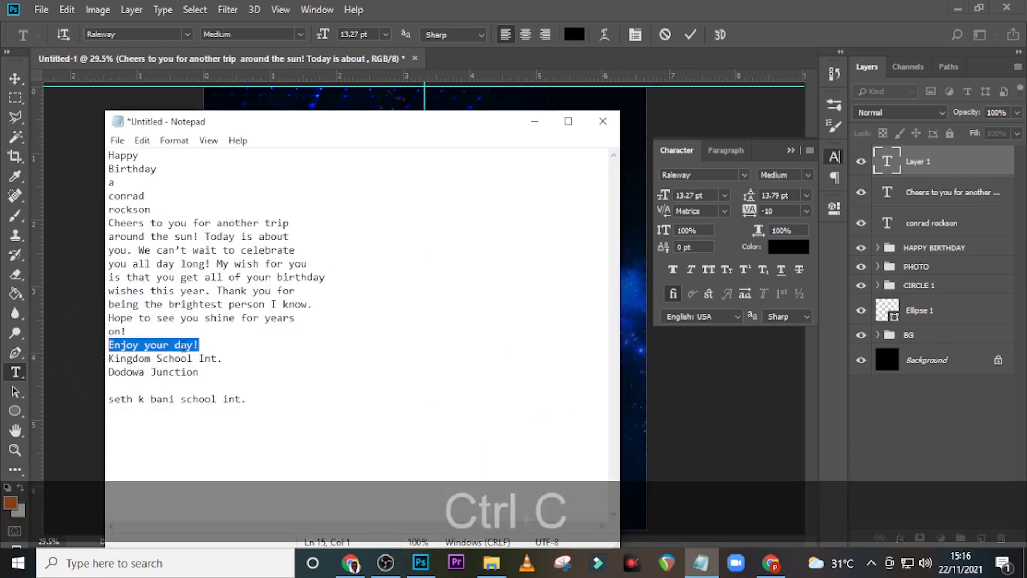
click(452, 7)
key(ctrl+v)
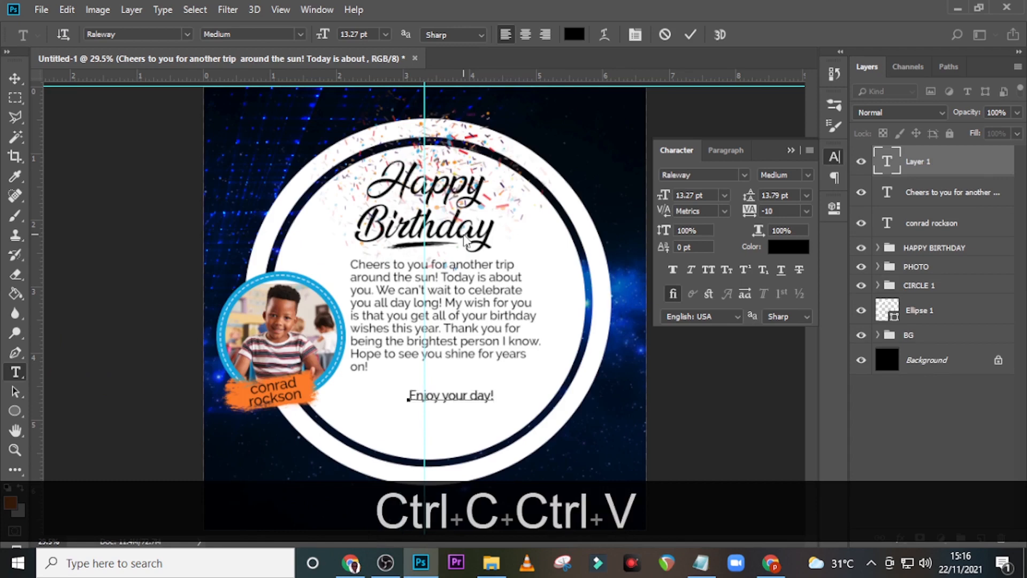
click(887, 167)
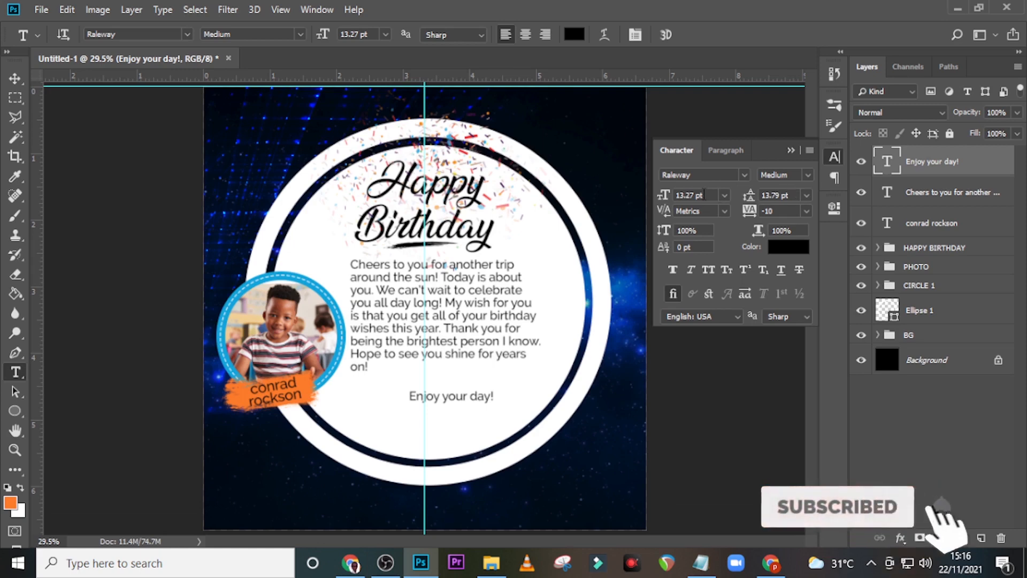
Step: Format the line at 9.65 pt with Faux Bold, All Caps and Faux Italic
drag(704, 197, 635, 192)
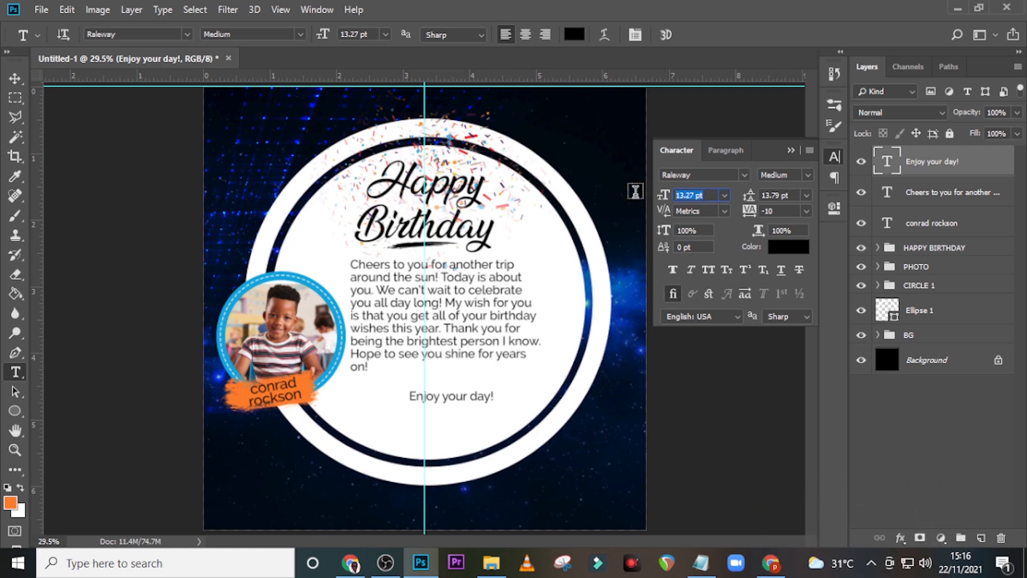
text(9.65)
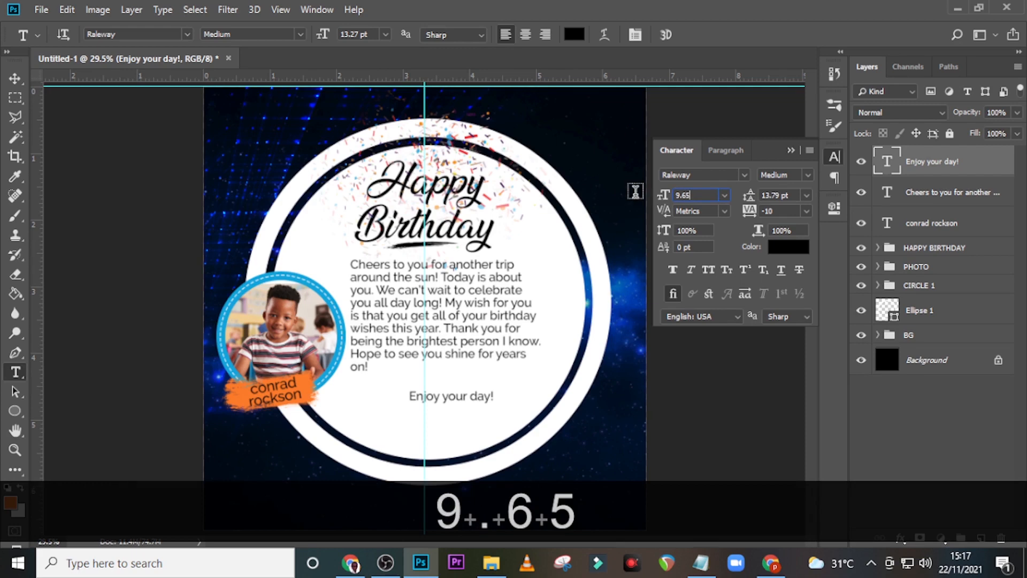
key(Return)
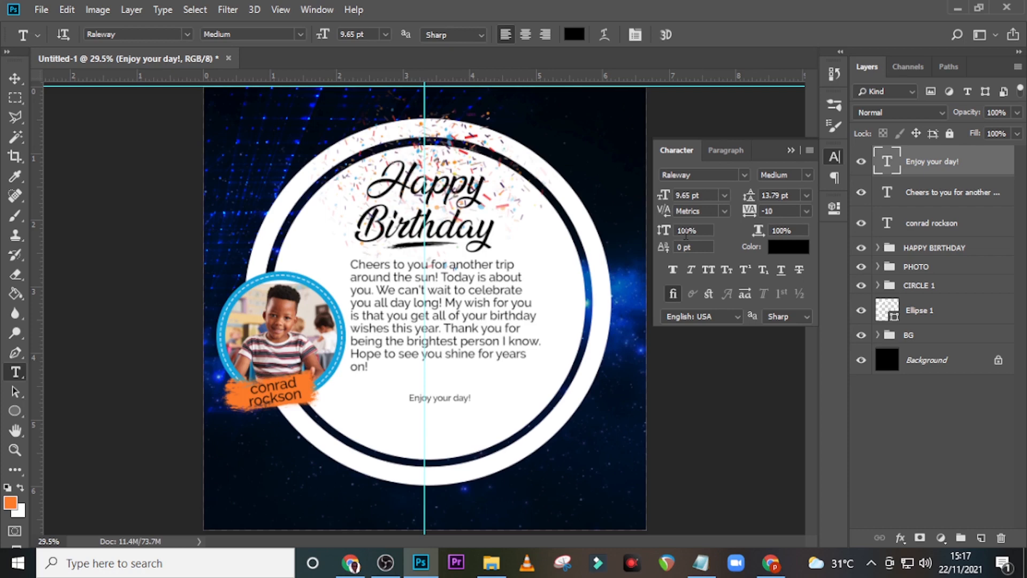
click(668, 269)
click(707, 270)
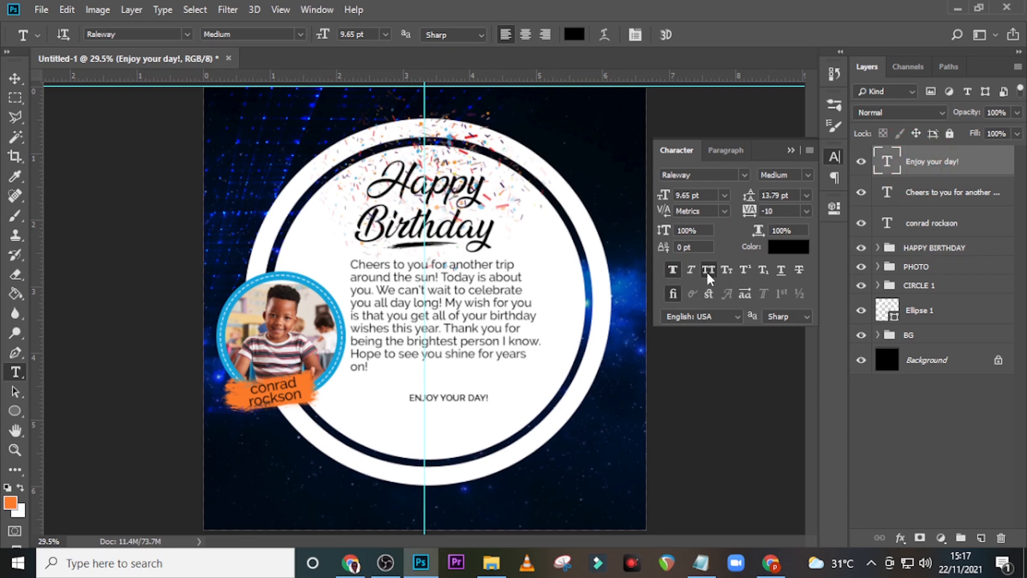
click(690, 270)
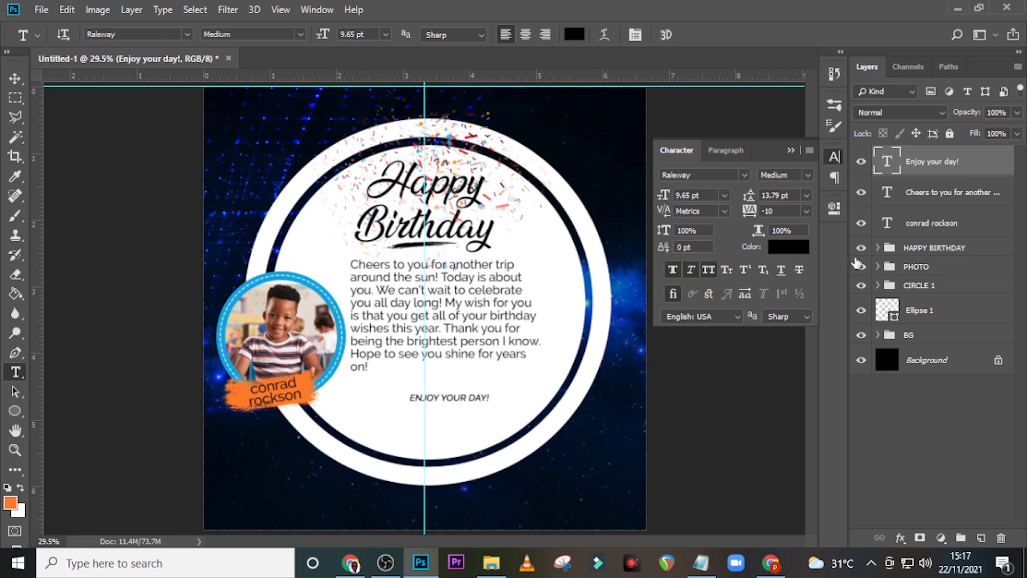
key(Caps_Lock)
key(Up)
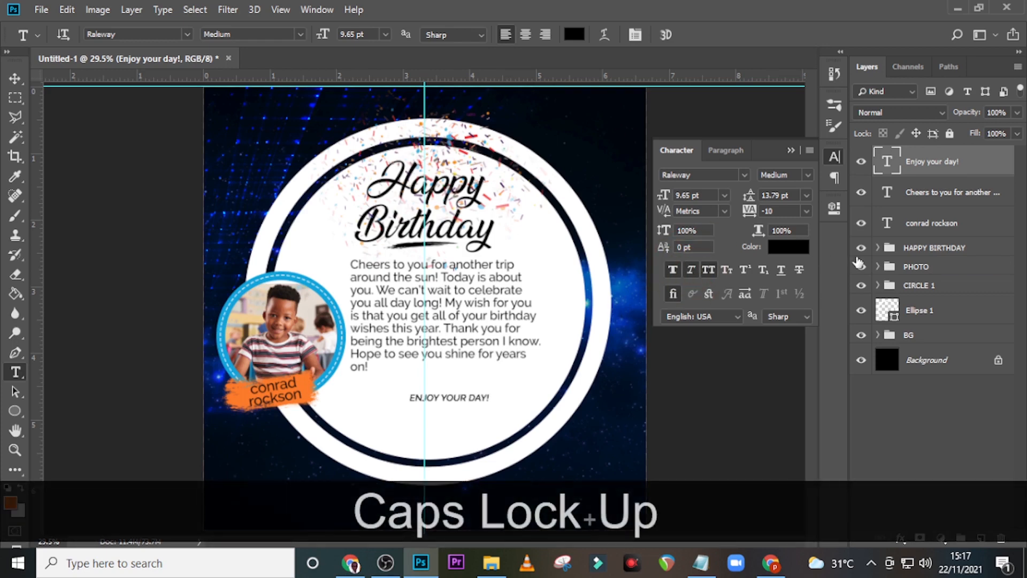
Step: Position ENJOY YOUR DAY! and place a duplicate of it just below
key(v)
key(shift+Up)
key(shift+Up)
key(shift+Up)
key(shift+Up)
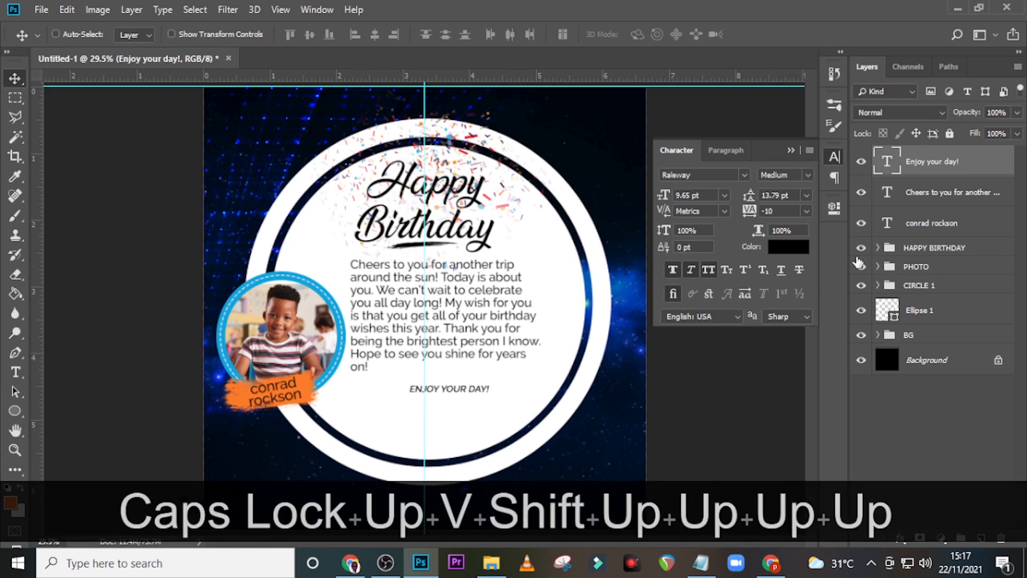
key(Down)
key(ctrl+j)
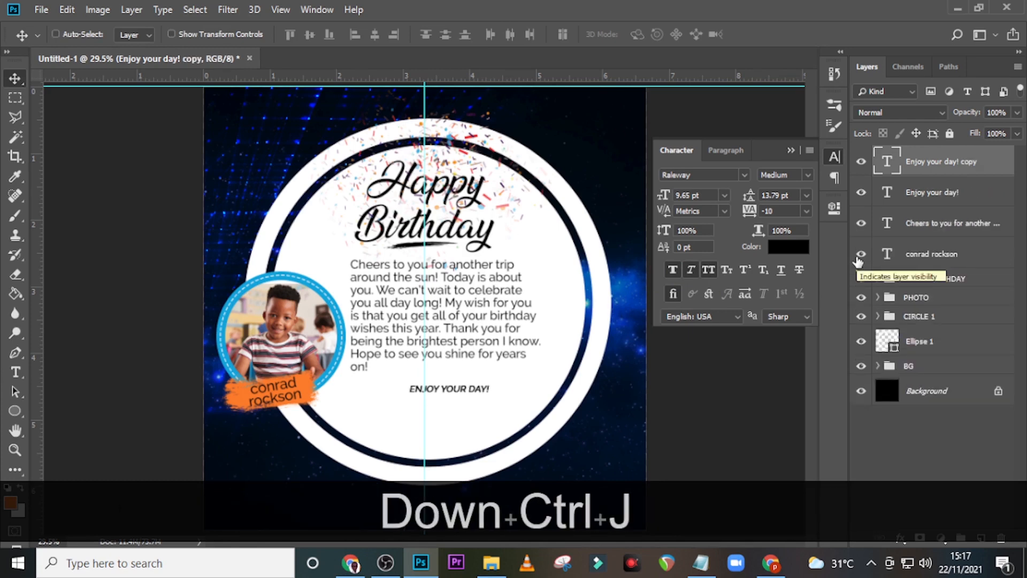
key(shift+Down)
key(shift+Down)
key(shift+Down)
key(shift+Down)
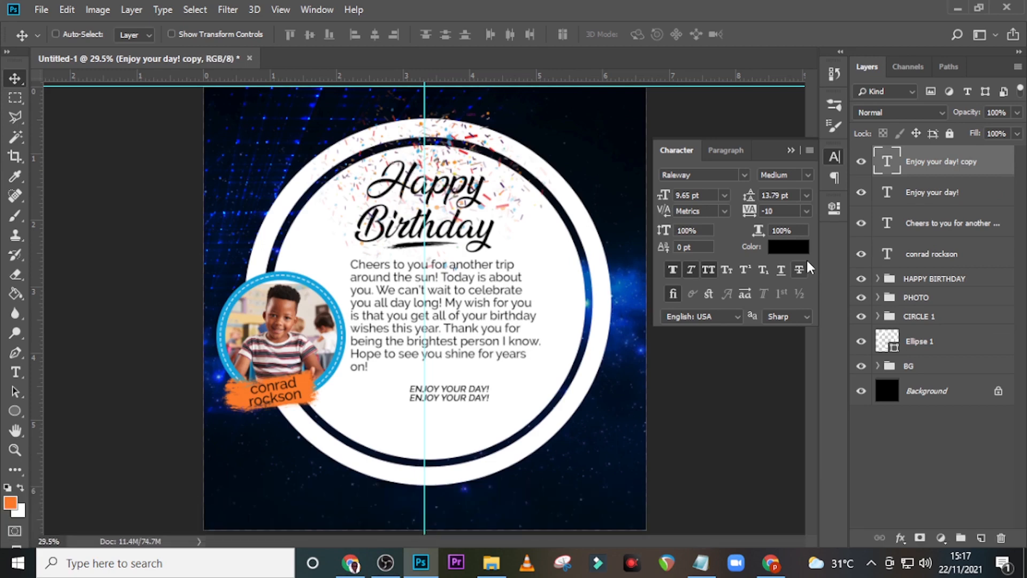
Step: Replace the duplicate's text with 'Kingdom School Int.' copied from Notepad
click(700, 561)
drag(108, 358, 236, 357)
key(ctrl+c)
click(517, 7)
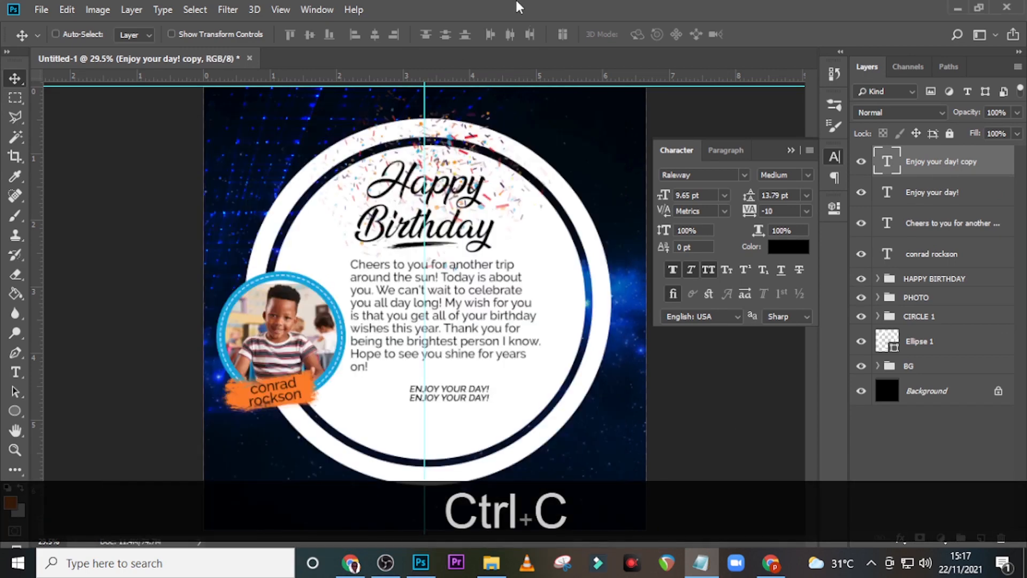
double_click(889, 160)
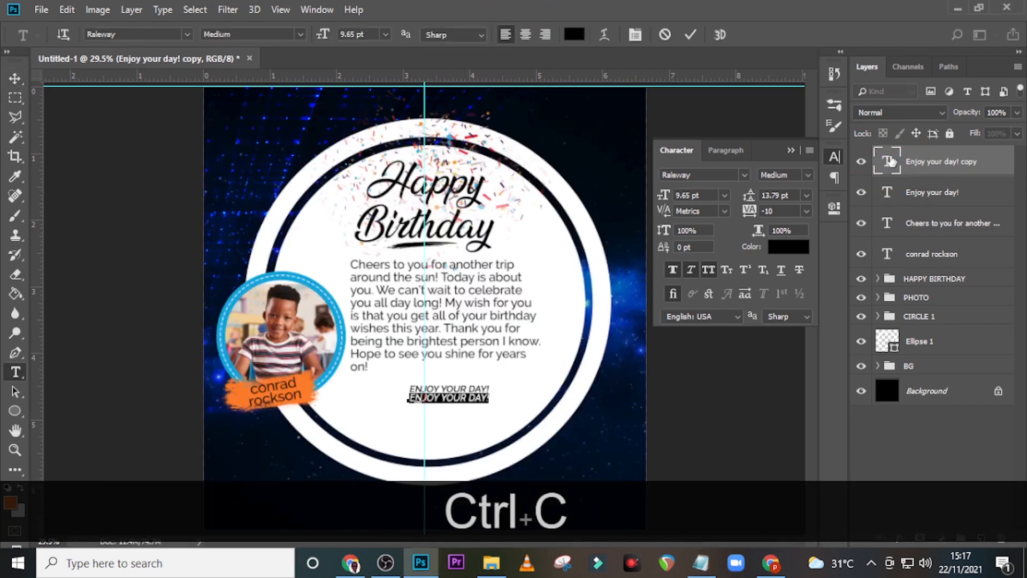
key(ctrl+v)
click(891, 161)
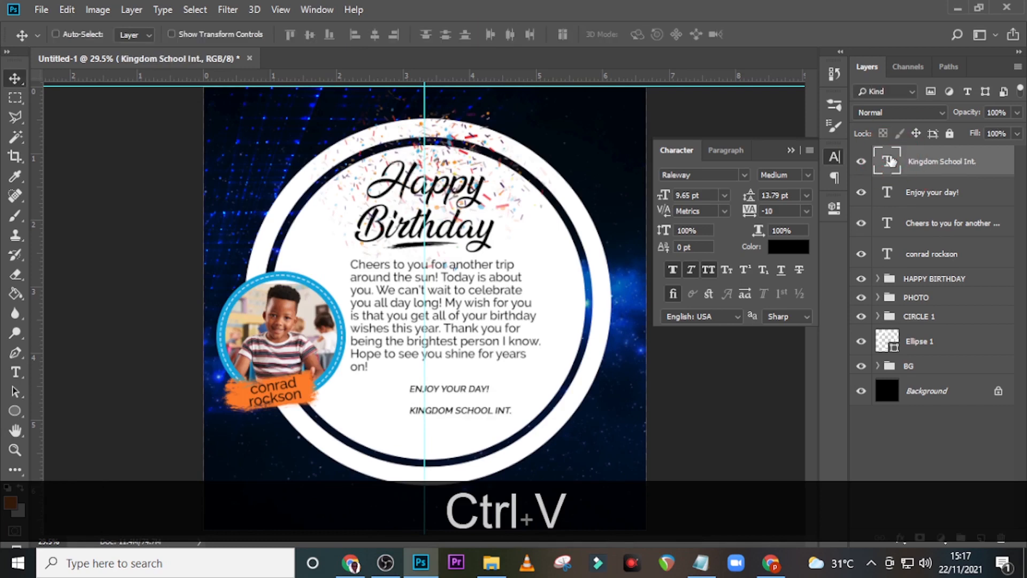
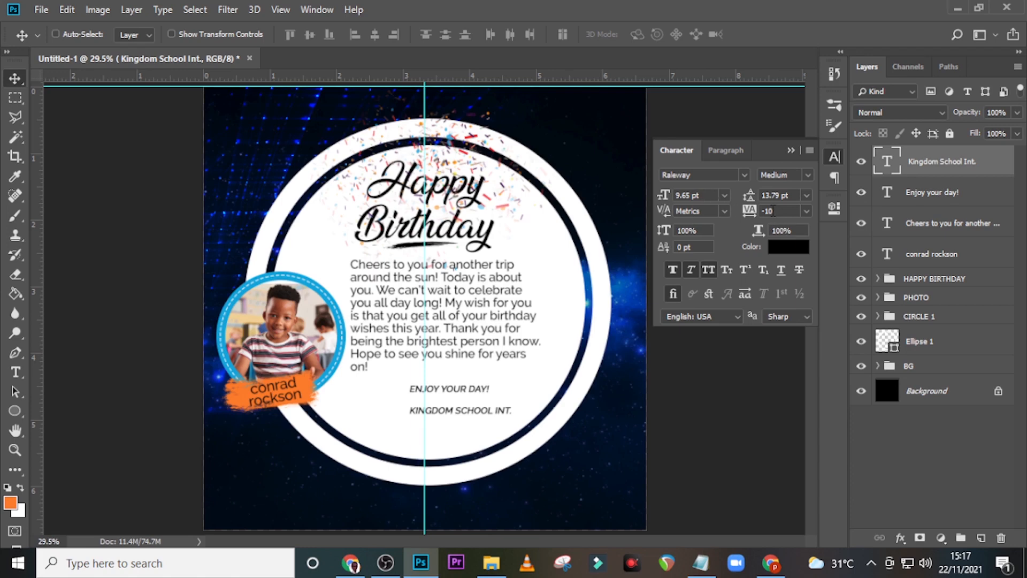
Step: Remove Faux Bold and Small Caps from 'Kingdom School Int.' and nudge it up and left
click(673, 269)
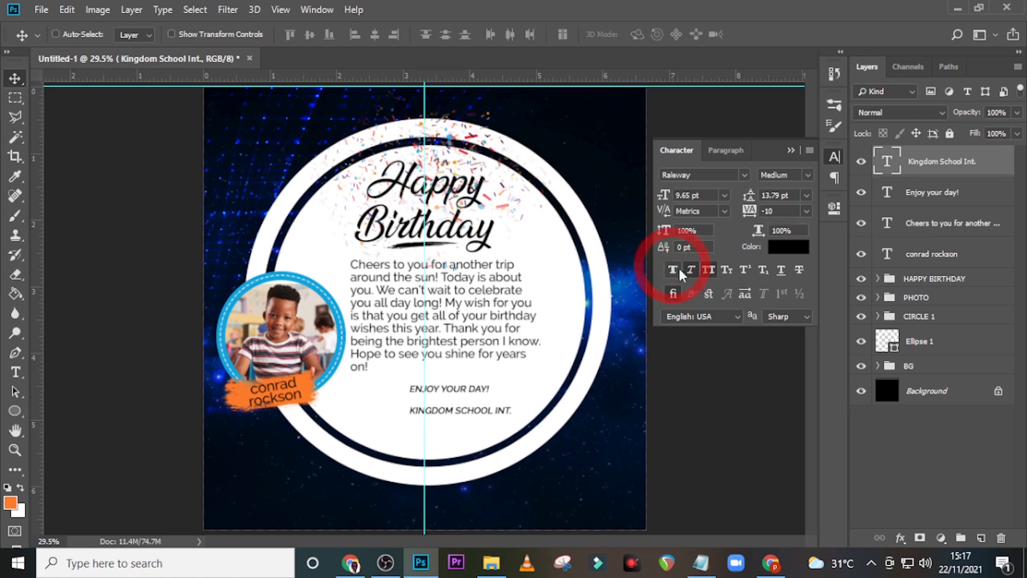
click(725, 269)
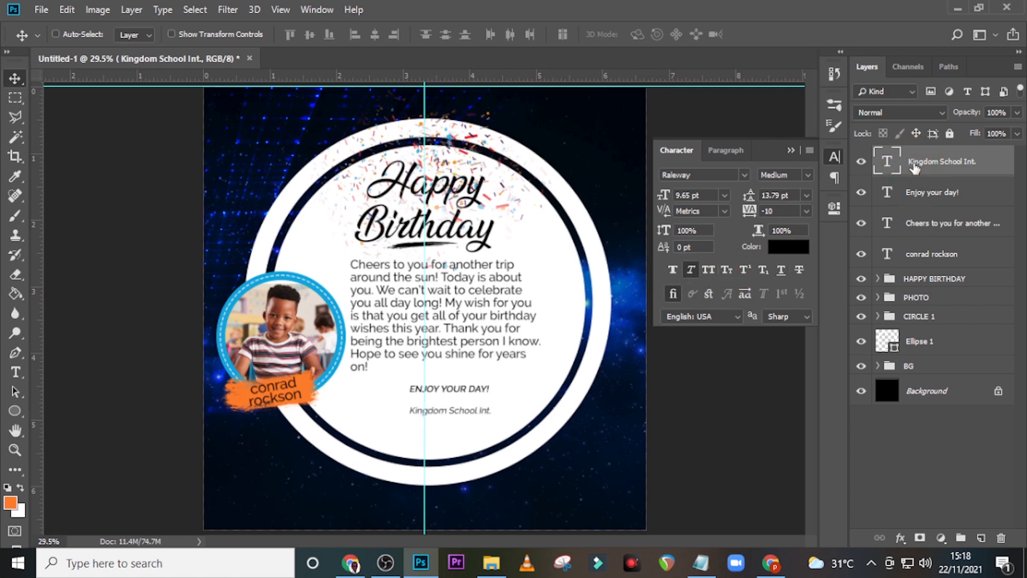
key(ctrl)
key(ctrl+equal)
key(ctrl+equal)
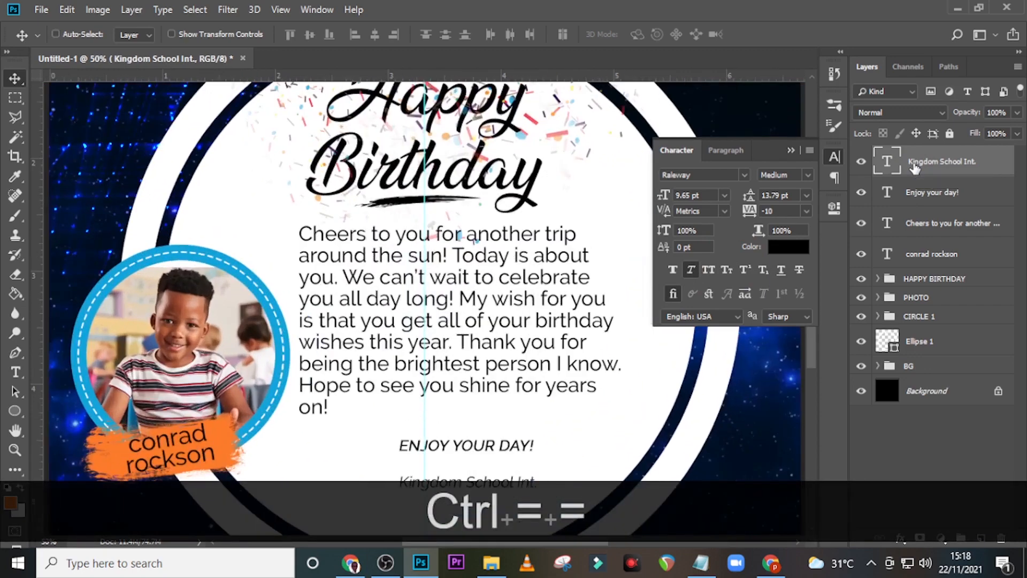
key(Up)
key(Up)
key(Up)
key(Up)
key(shift+Up)
key(Up)
key(Up)
key(Up)
key(Up)
key(Up)
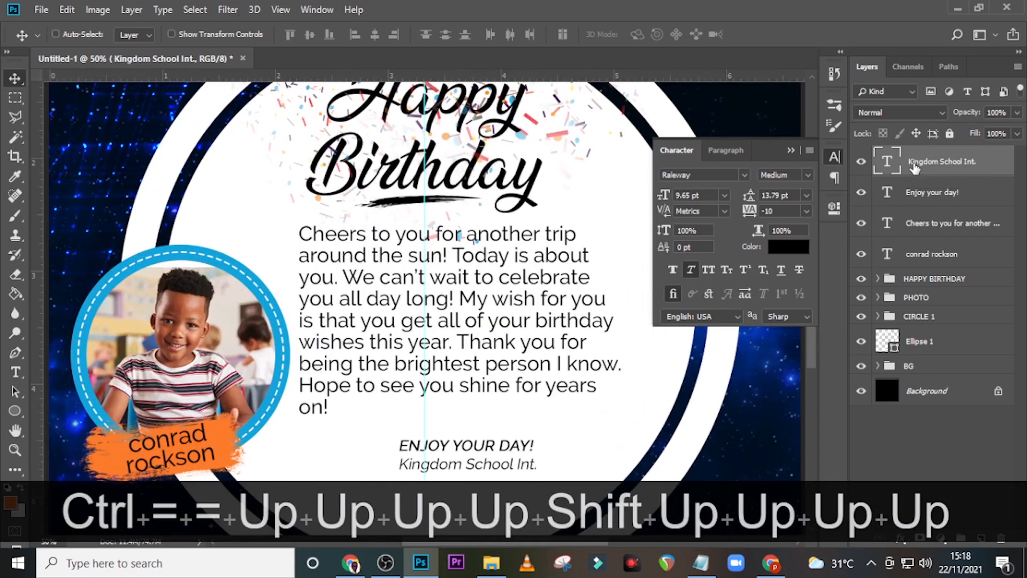
key(Left)
key(Left)
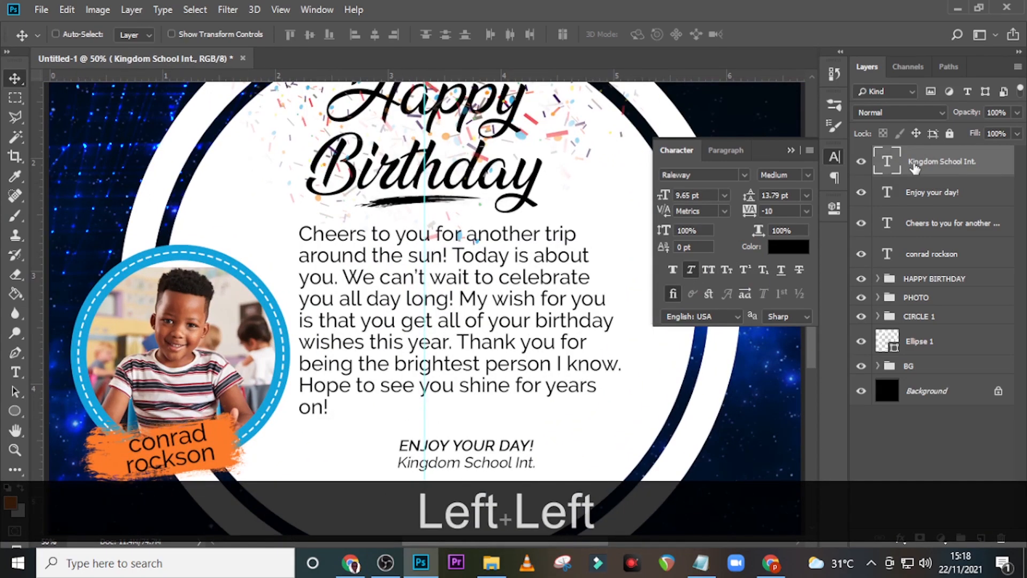
key(Up)
key(ctrl)
Step: Duplicate the 'Kingdom School Int.' line and move the copy just below it
key(ctrl+j)
key(shift+Down)
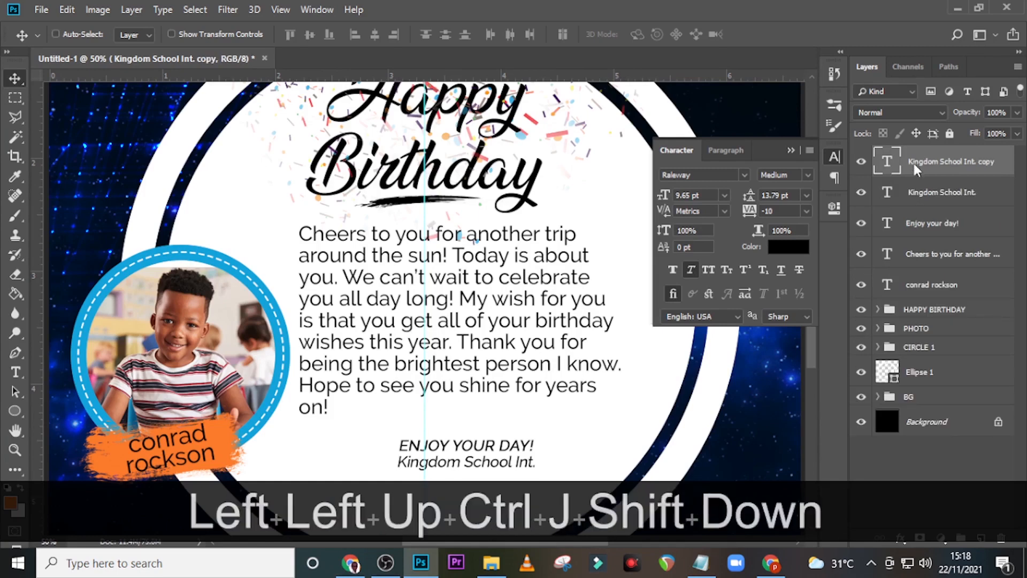
key(Down)
key(Down)
key(Down)
key(Down)
Step: Copy the 'Dodowa Junction' line from the Notepad notes
scroll(482, 321, down, 3)
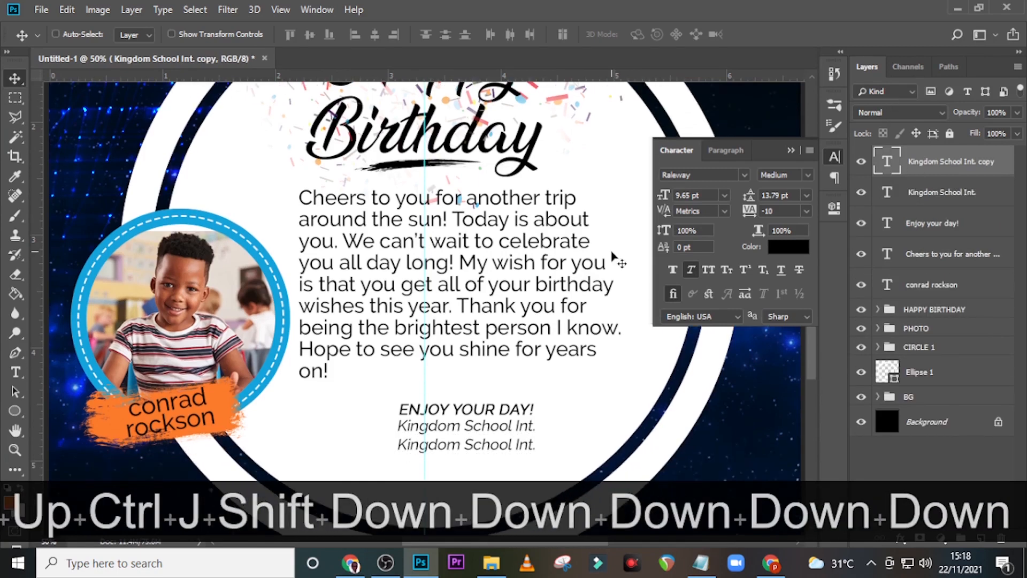
click(701, 559)
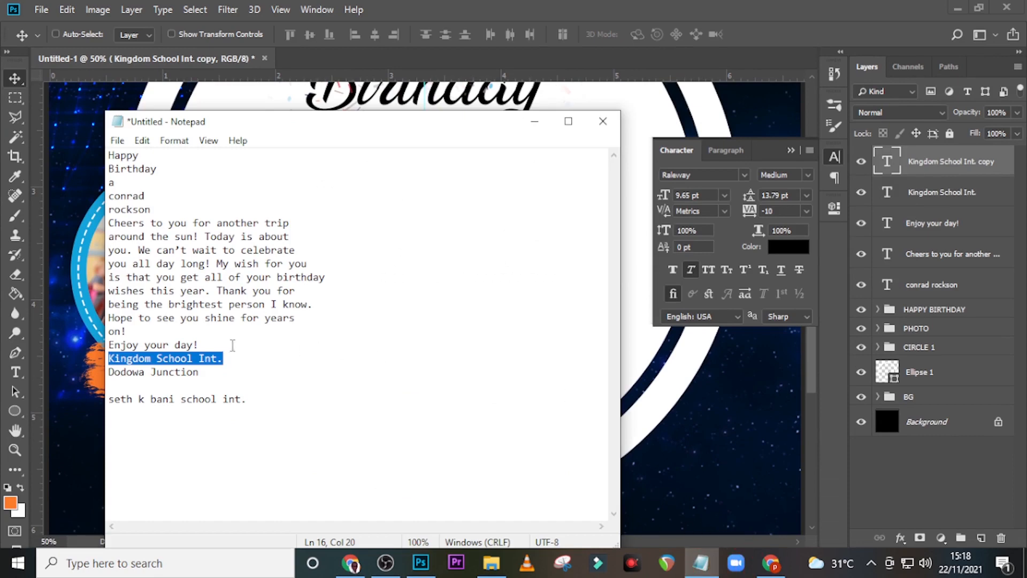
drag(221, 374, 91, 364)
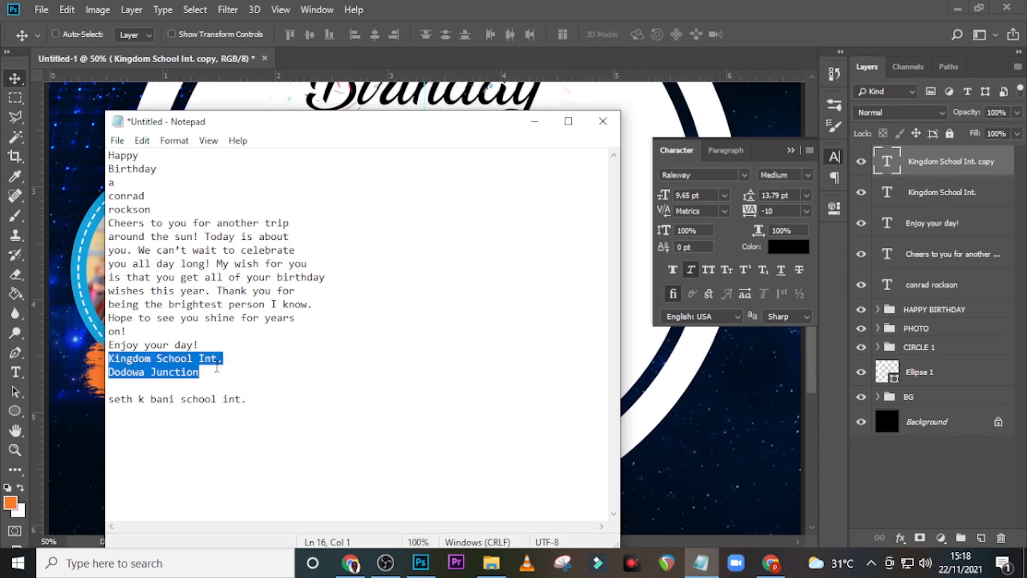
drag(216, 368, 99, 368)
key(ctrl+c)
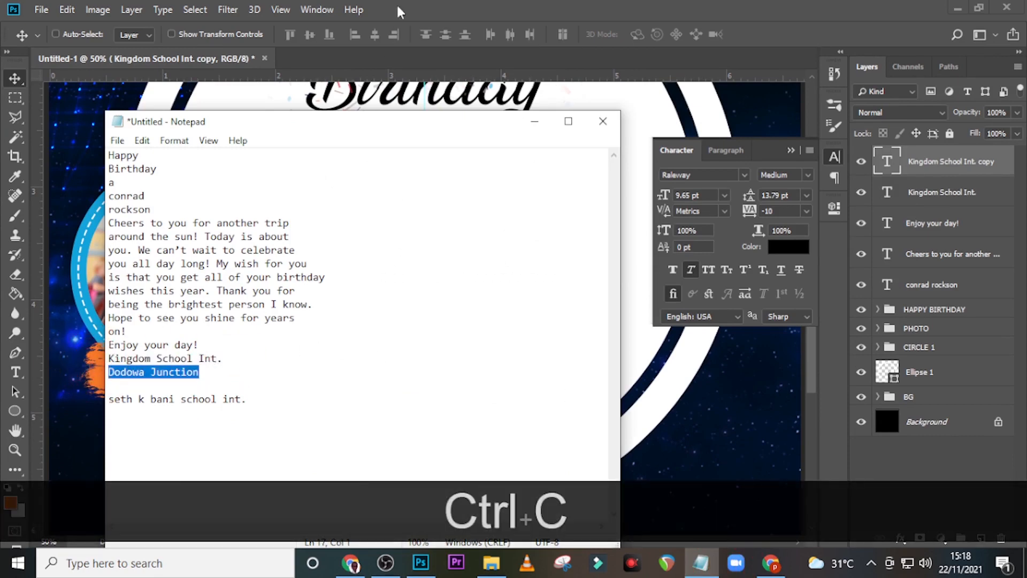
click(398, 11)
Step: Paste 'Dodowa Junction' into the duplicated line and shift it below 'Kingdom School Int.'
double_click(886, 162)
key(ctrl+v)
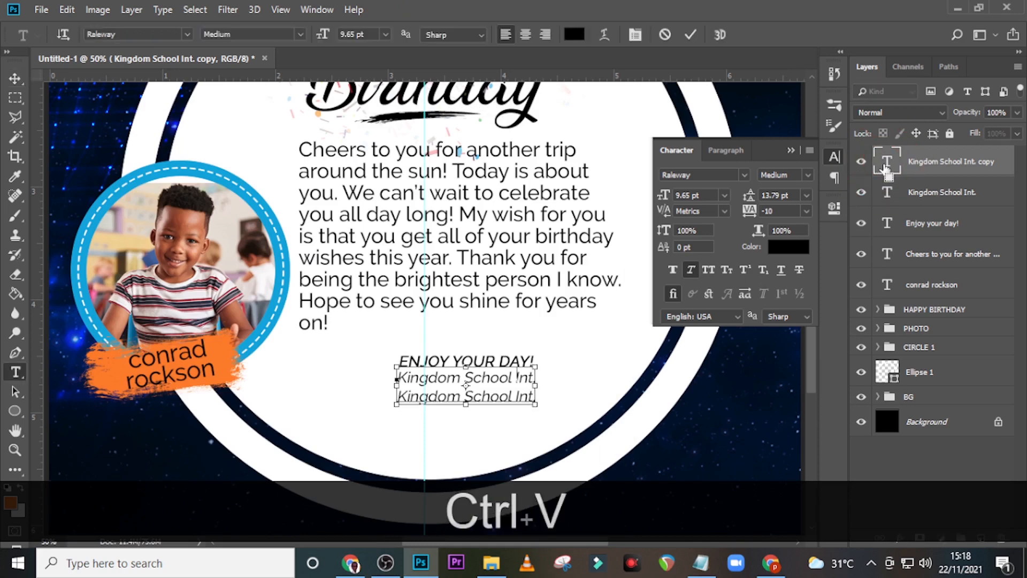
key(ctrl+Return)
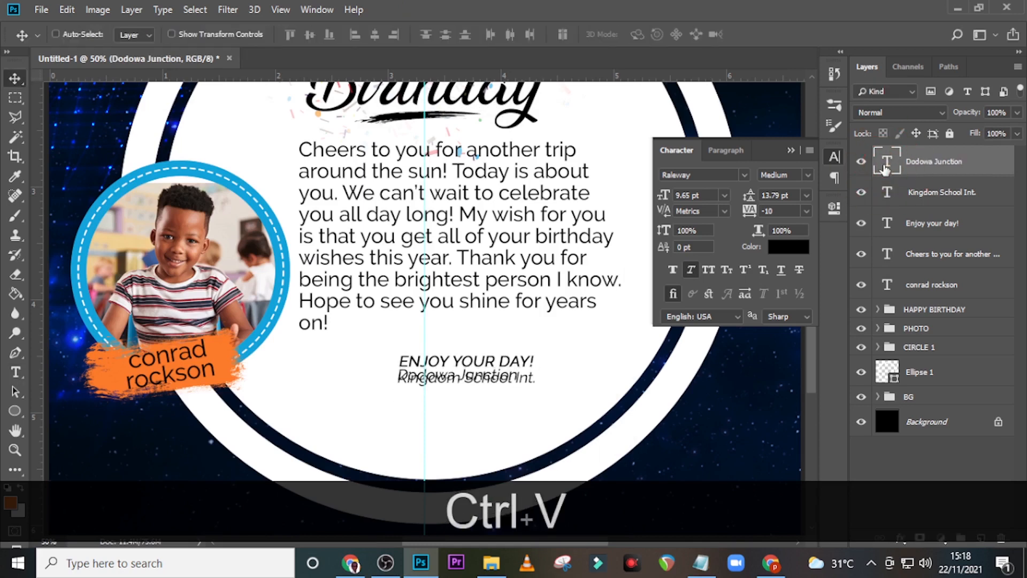
key(shift+Down)
key(shift+Down)
key(shift+Down)
key(shift+Down)
key(shift+Down)
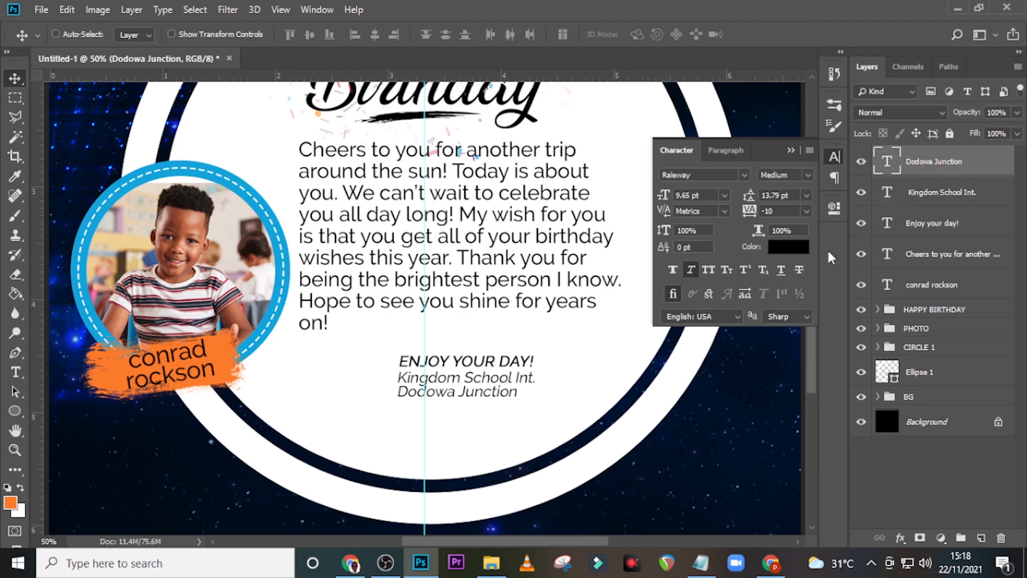
Step: Duplicate the 'Dodowa Junction' line, move it to the badge bottom, and make it white
key(ctrl+j)
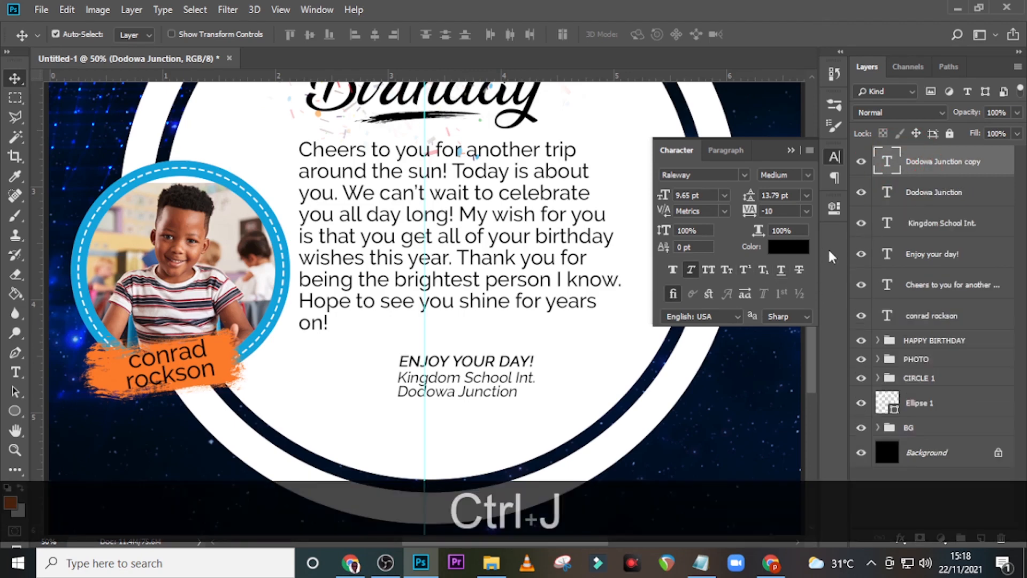
scroll(467, 186, down, 4)
scroll(467, 186, down, 2)
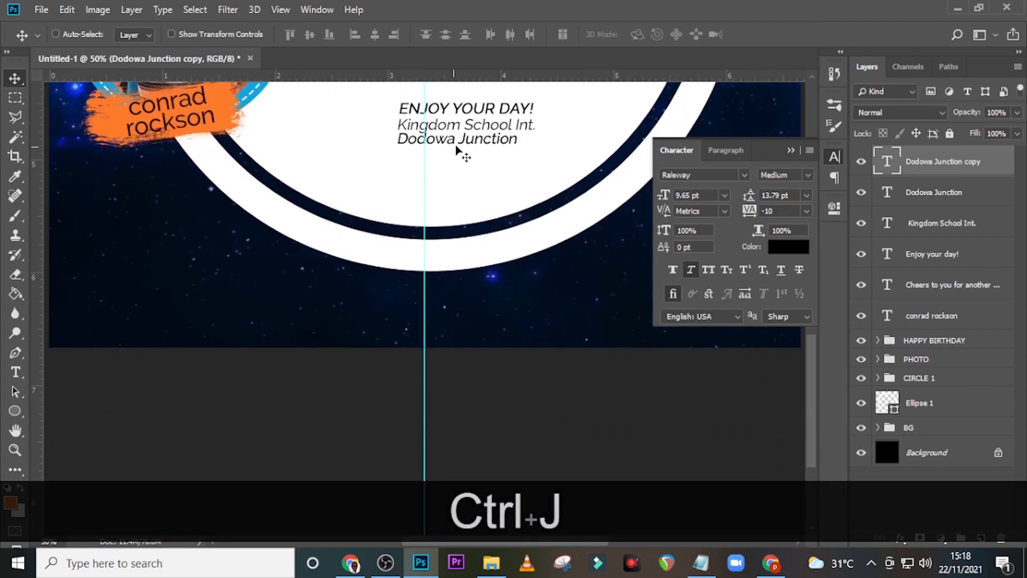
drag(458, 153, 430, 319)
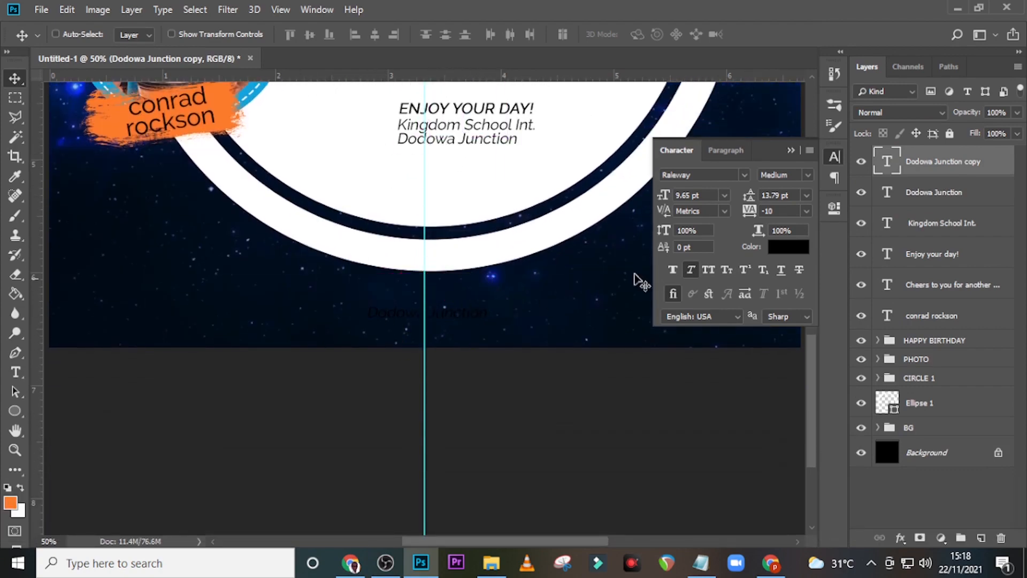
click(789, 246)
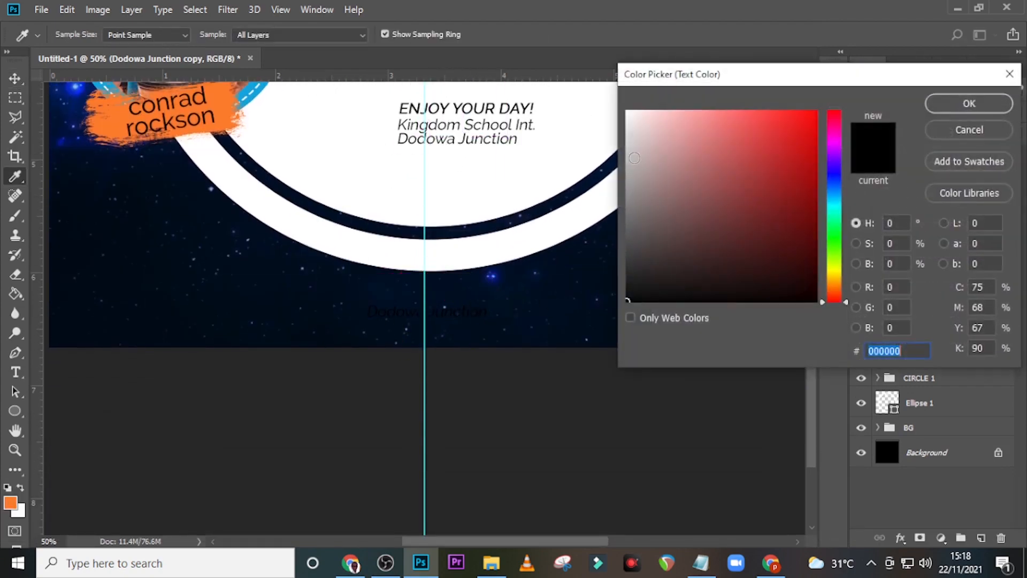
drag(638, 120, 618, 100)
click(956, 102)
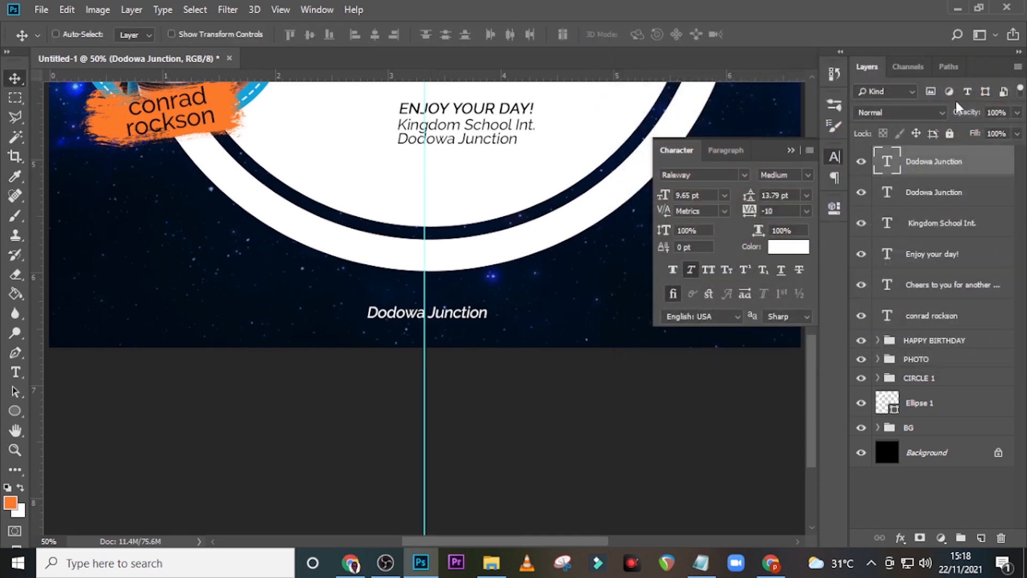
Step: Set the footer line to 8.3 pt, All Caps, upright, with 550 tracking
click(700, 196)
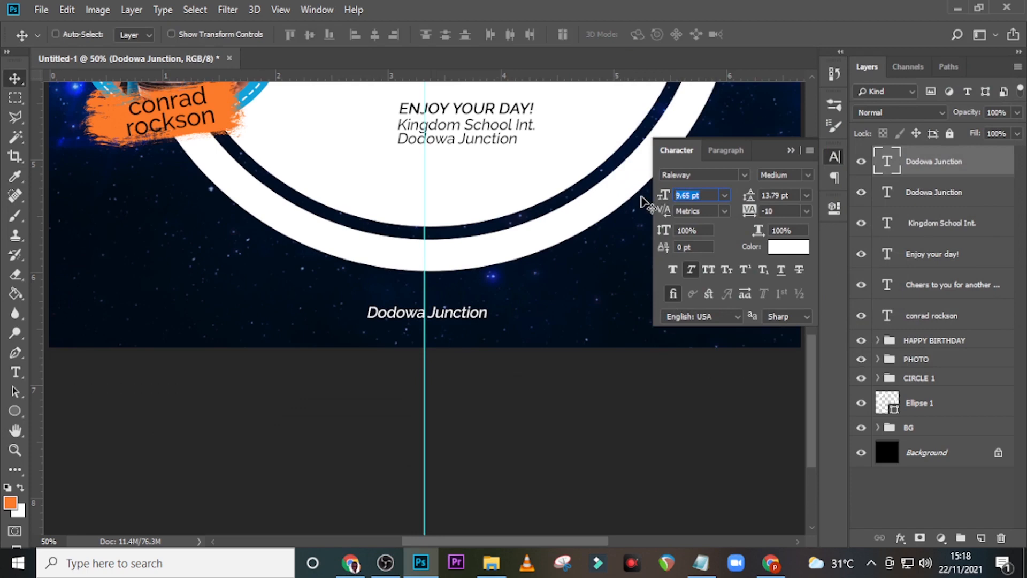
text(8.3)
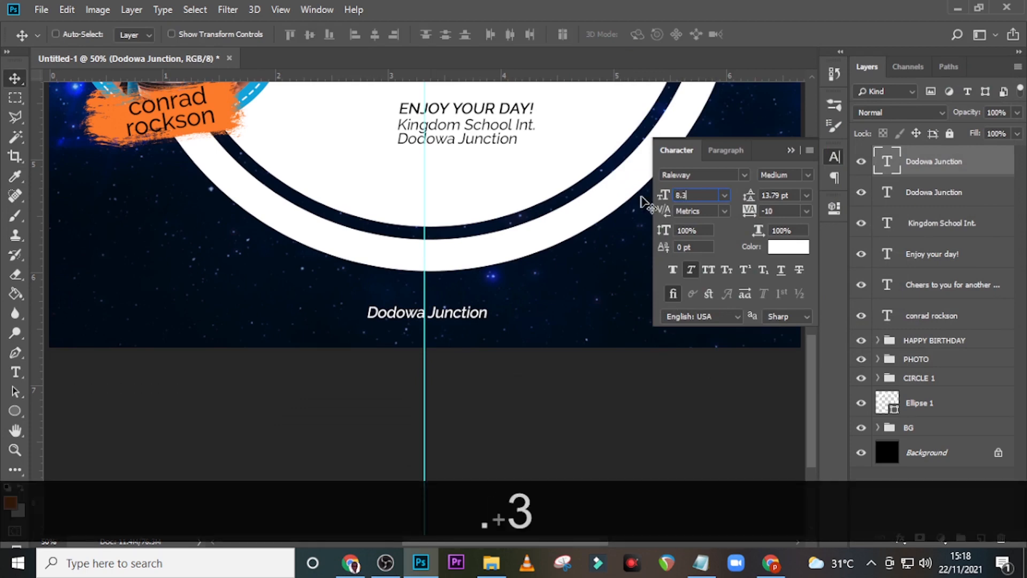
key(Return)
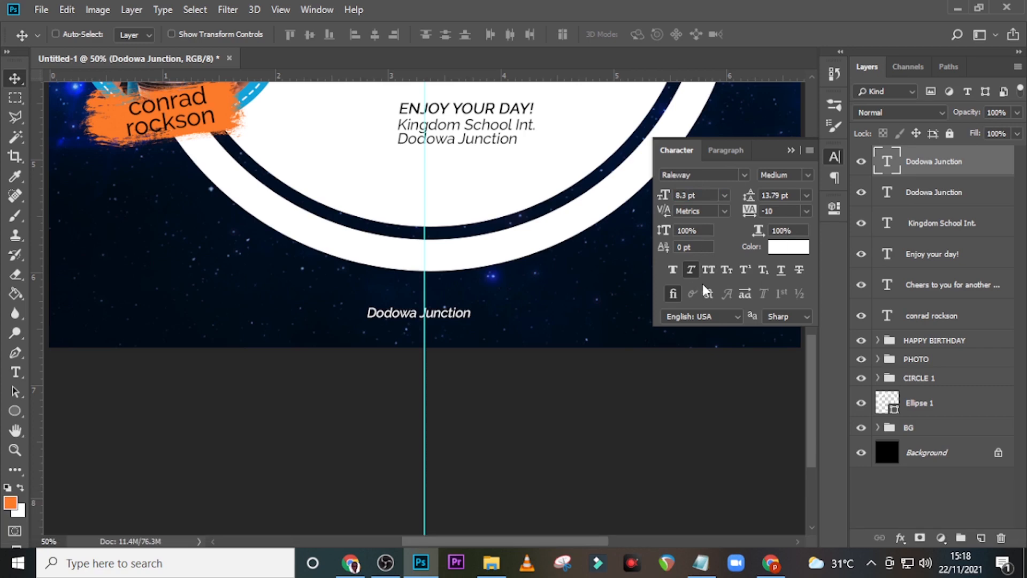
click(707, 271)
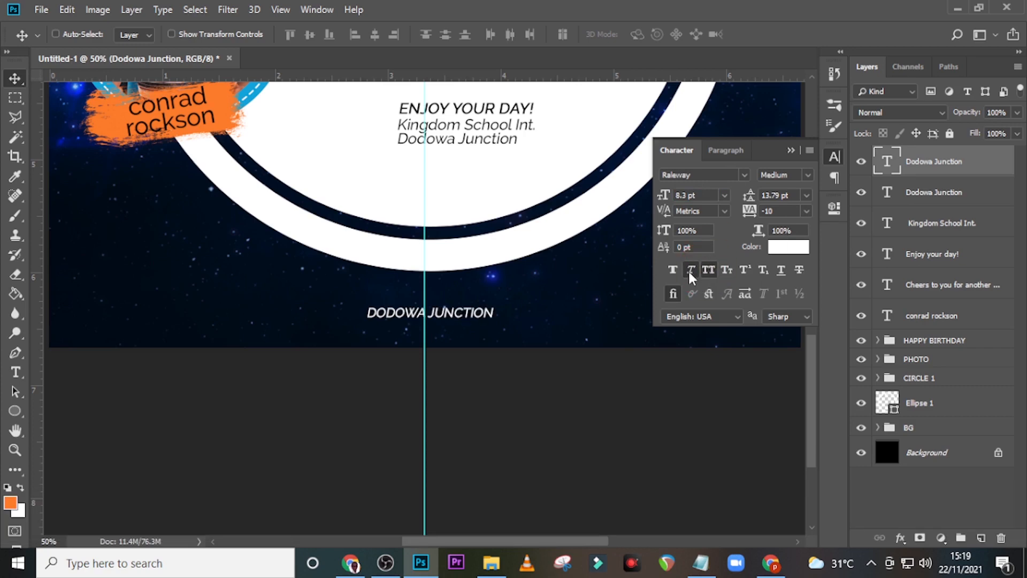
click(689, 271)
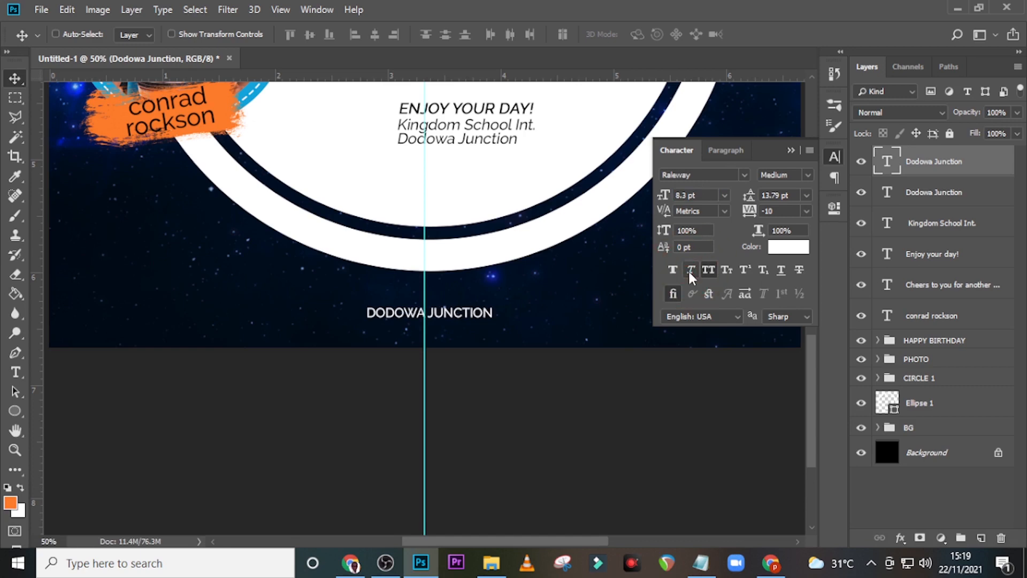
mouse_move(745, 213)
mouse_down()
mouse_move(764, 213)
mouse_move(762, 229)
mouse_move(766, 210)
mouse_up()
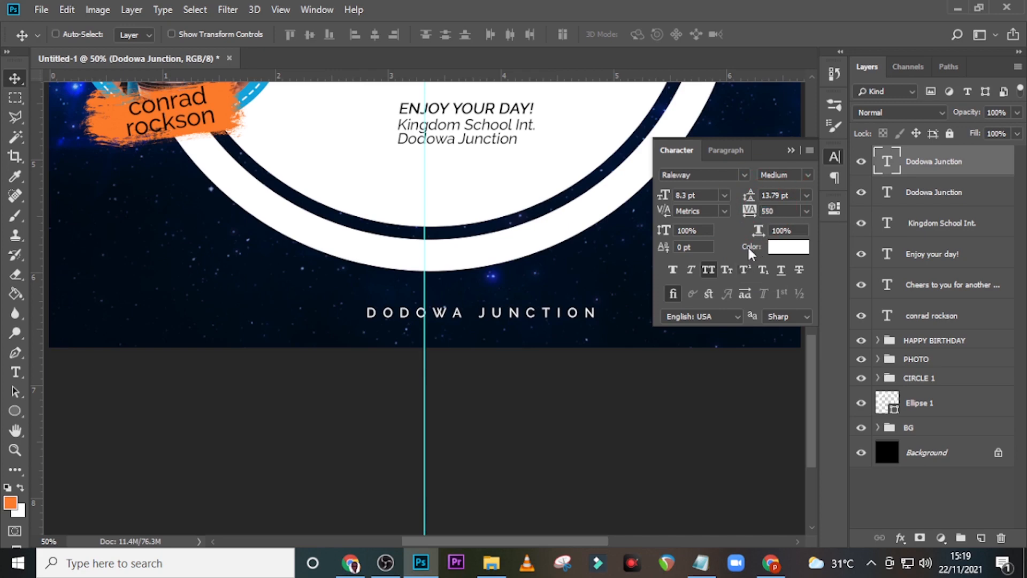
click(795, 151)
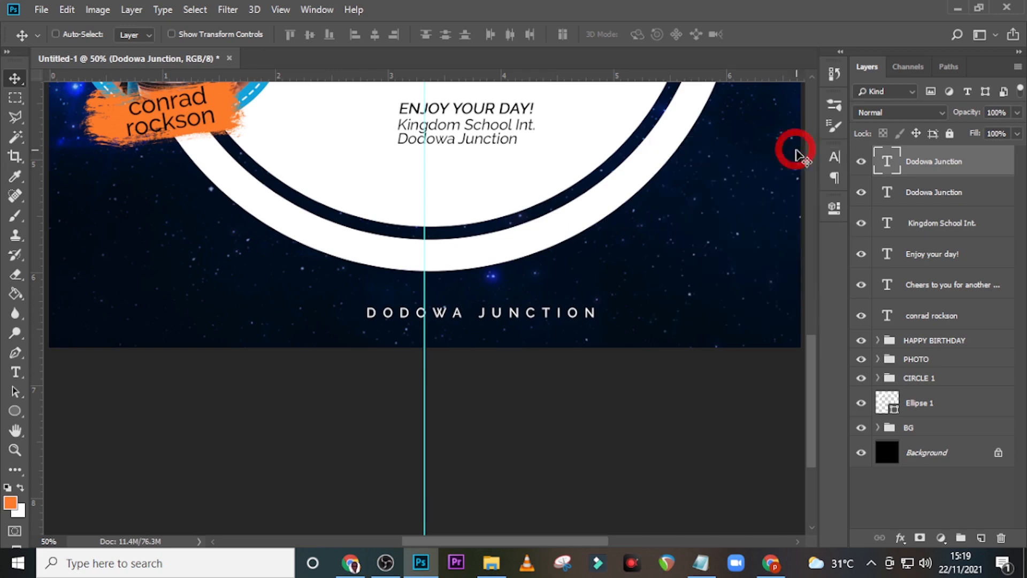
click(491, 562)
Step: Place white logo.png, shrink it small, and align it beside the footer text
drag(496, 137, 298, 367)
key(ctrl+0)
drag(293, 263, 420, 389)
key(Return)
key(ctrl+equal)
key(ctrl+equal)
key(ctrl+equal)
key(ctrl+equal)
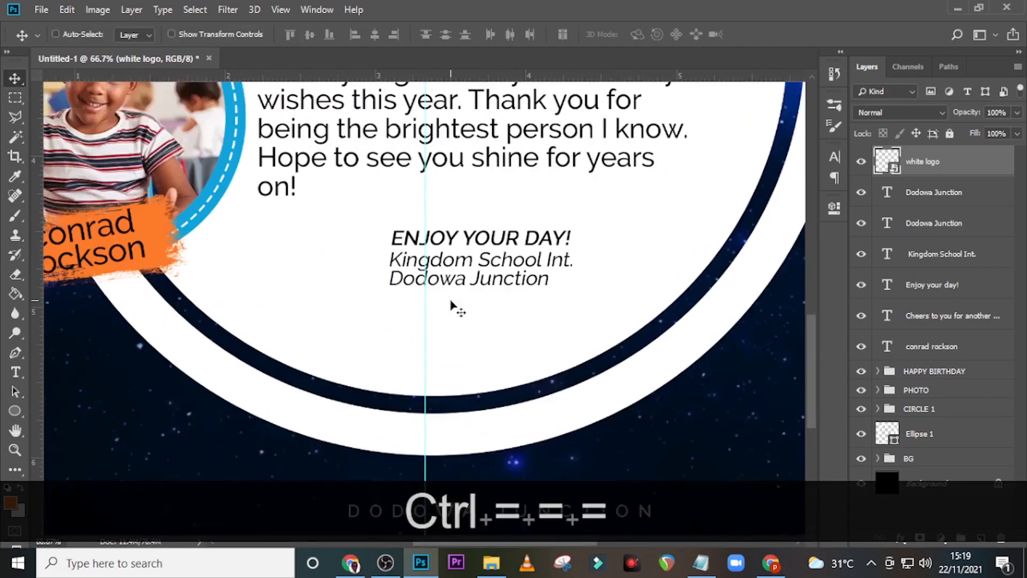
scroll(452, 305, down, 2)
drag(441, 187, 344, 315)
key(Up)
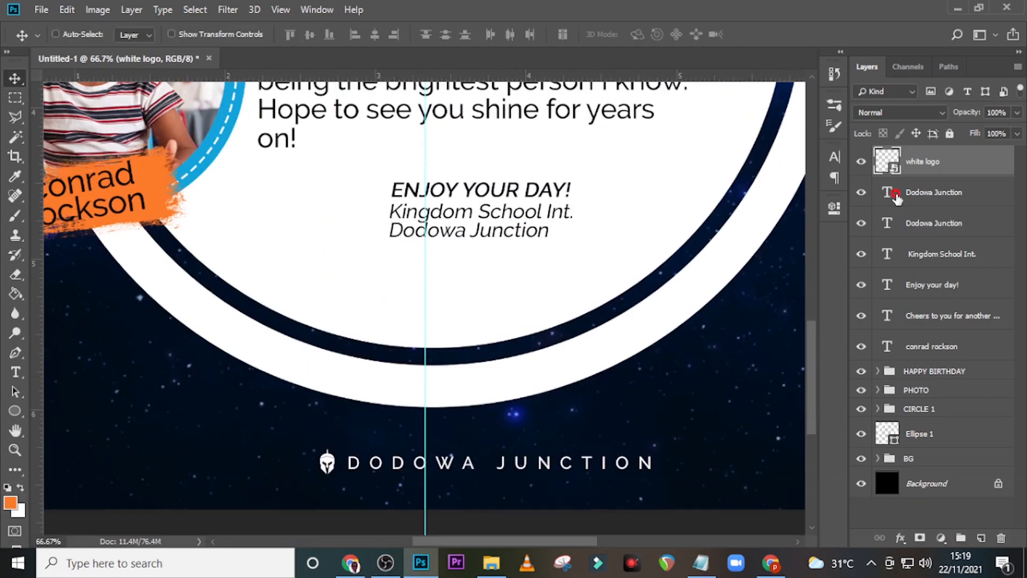
Step: Retype the footer text as 'KINGDOM SCHOOL INT.'
double_click(887, 192)
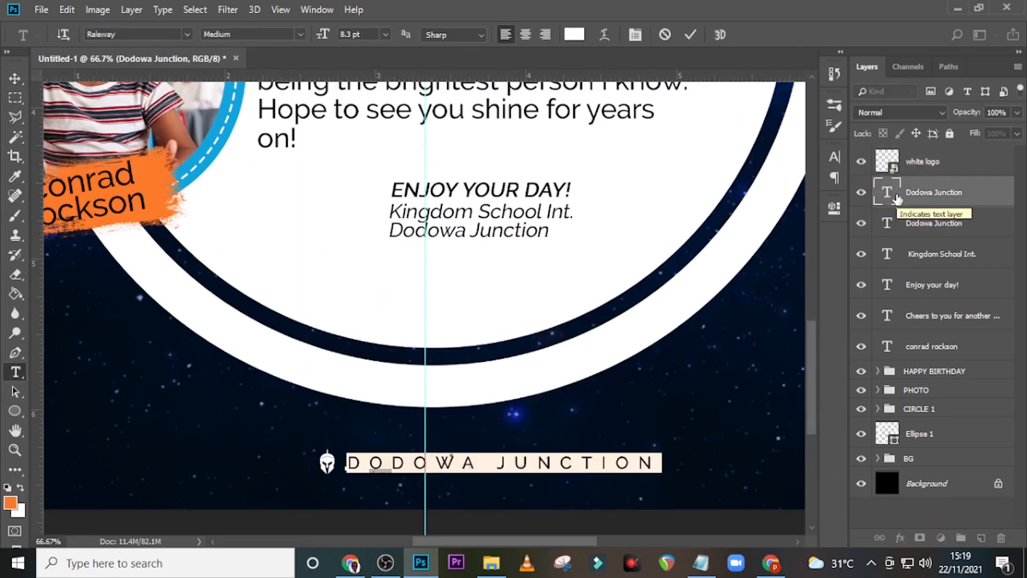
text(kin)
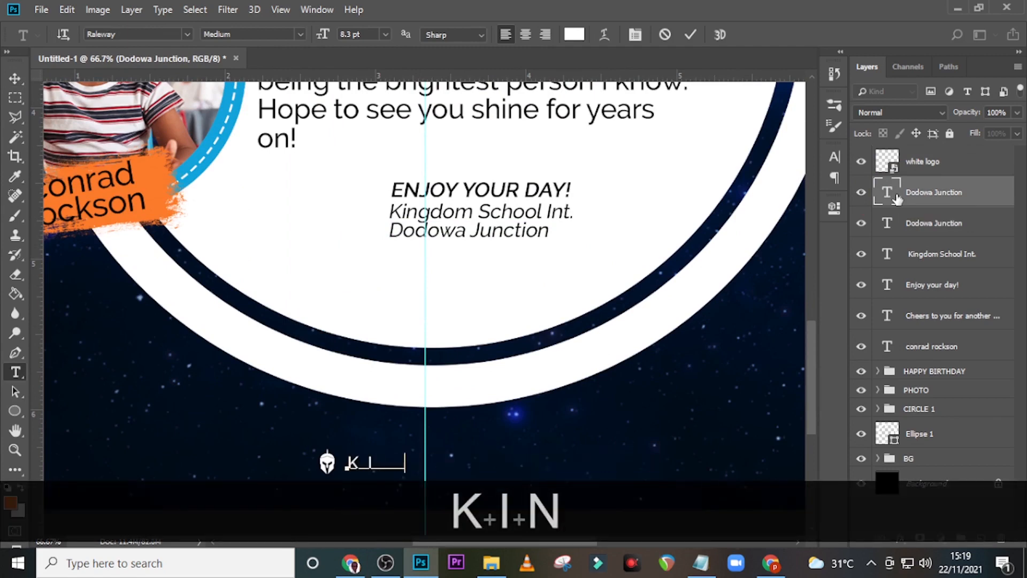
text(gdom s)
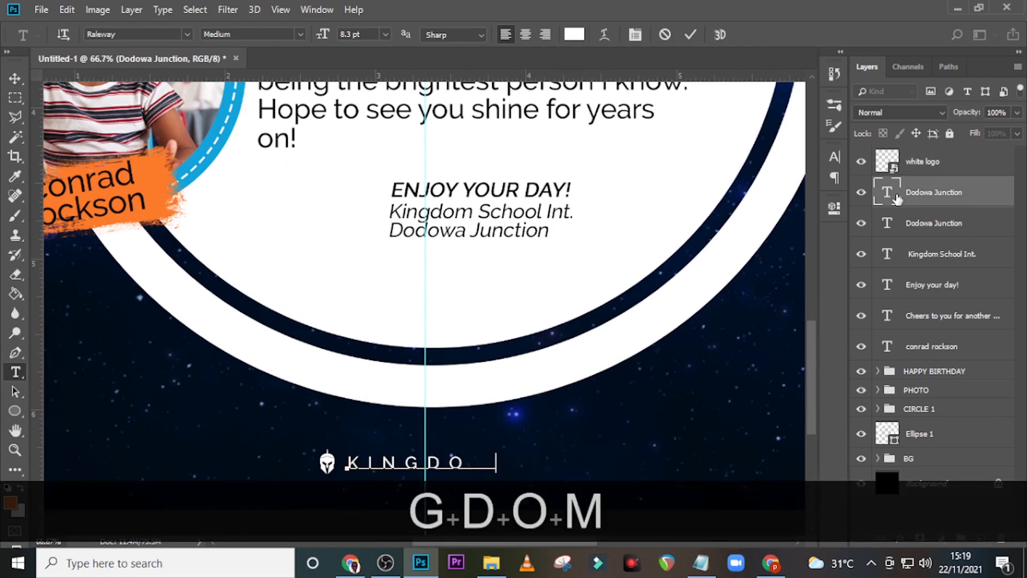
text(chool i)
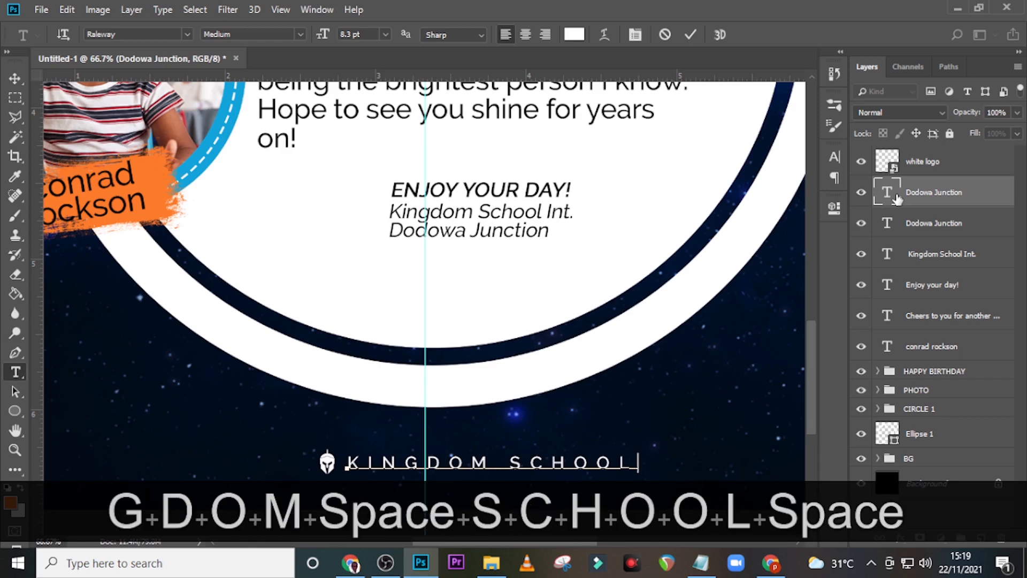
text(nt.)
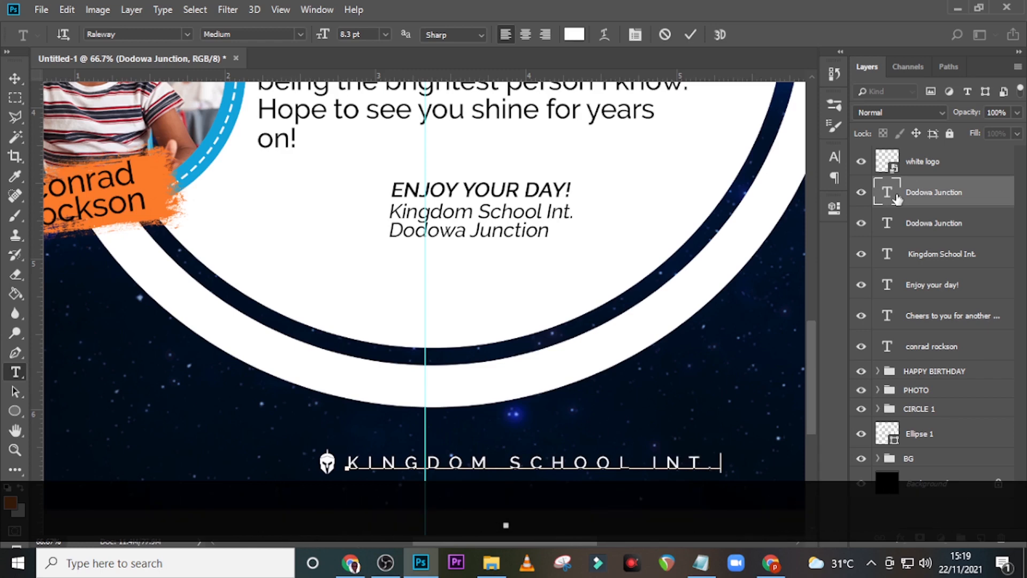
click(897, 199)
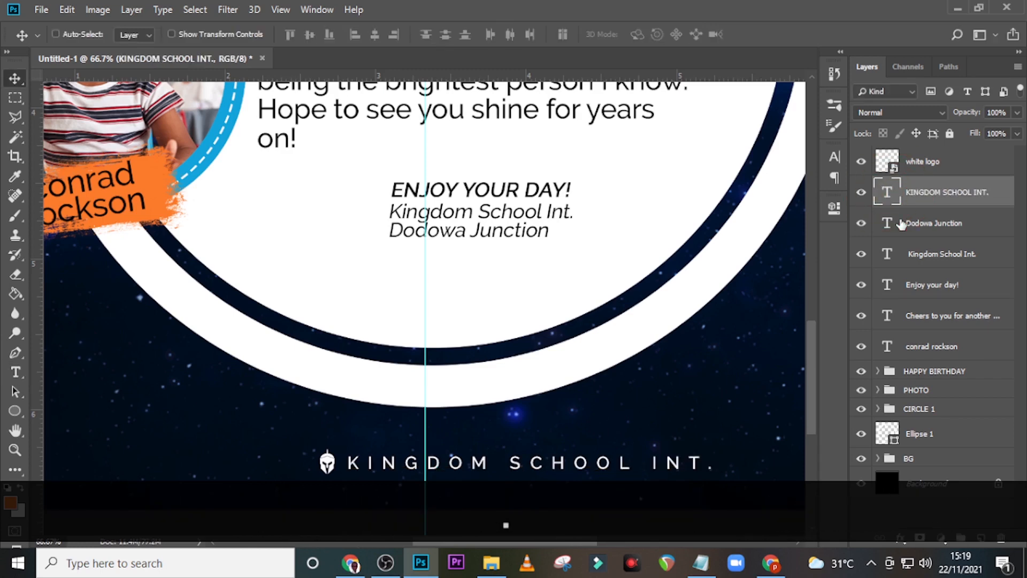
ctrl+click(928, 163)
Step: Scale the logo and 'KINGDOM SCHOOL INT.' footer down to about 79% and shift it left to centre
key(ctrl+0)
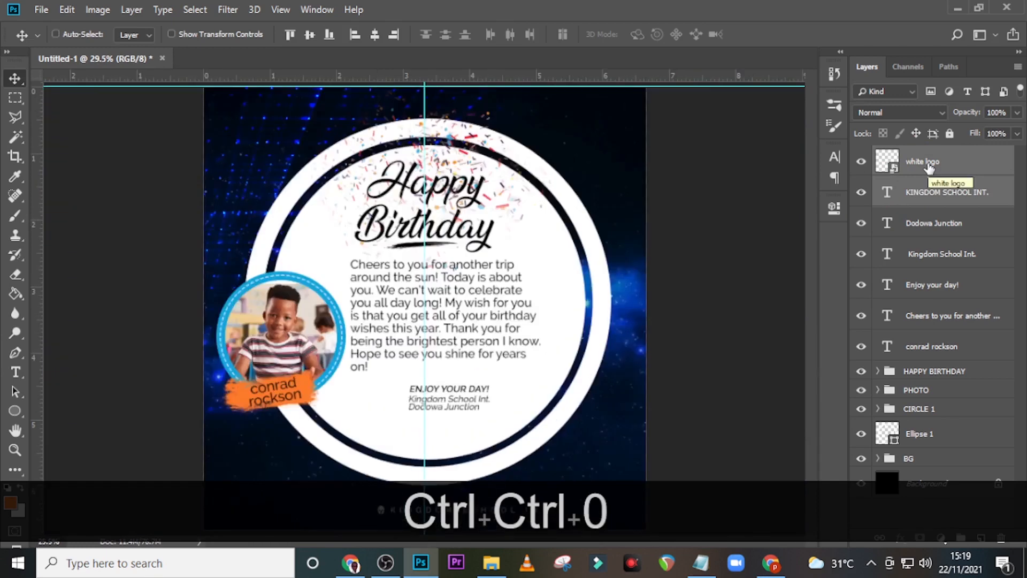
key(ctrl+t)
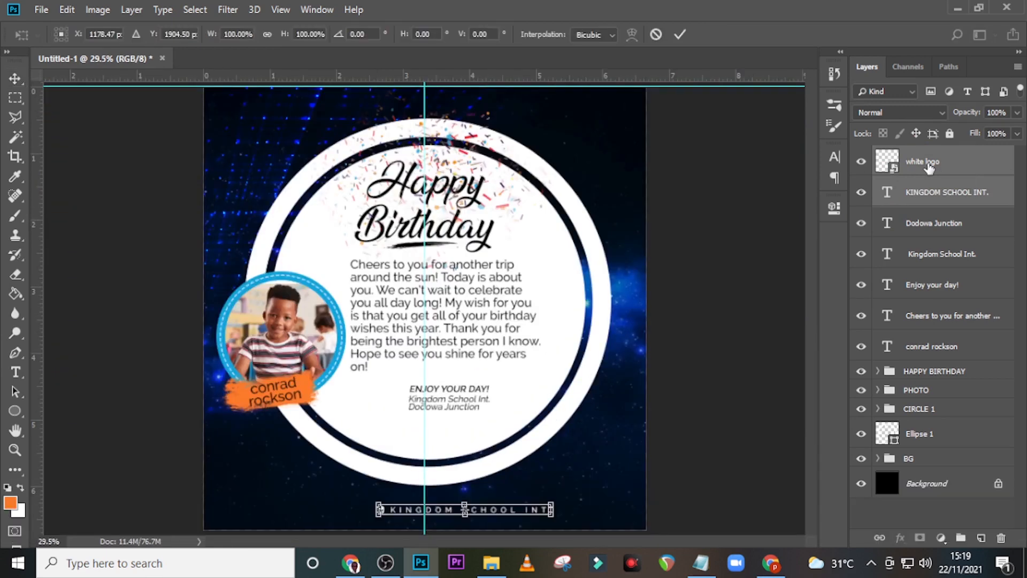
key(shift+Left)
key(shift+Left)
key(shift+Left)
key(shift+Left)
key(shift+Left)
key(shift+Left)
key(shift+Left)
key(shift+Left)
key(shift+Left)
key(shift+Left)
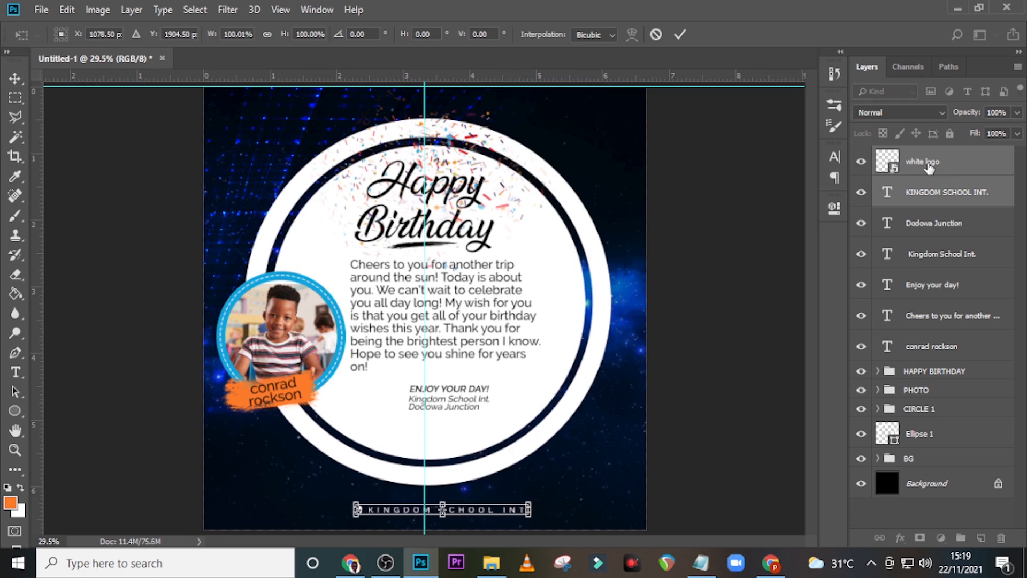
key(shift+Left)
key(shift+Left)
key(shift+Left)
key(shift+Left)
key(shift+Left)
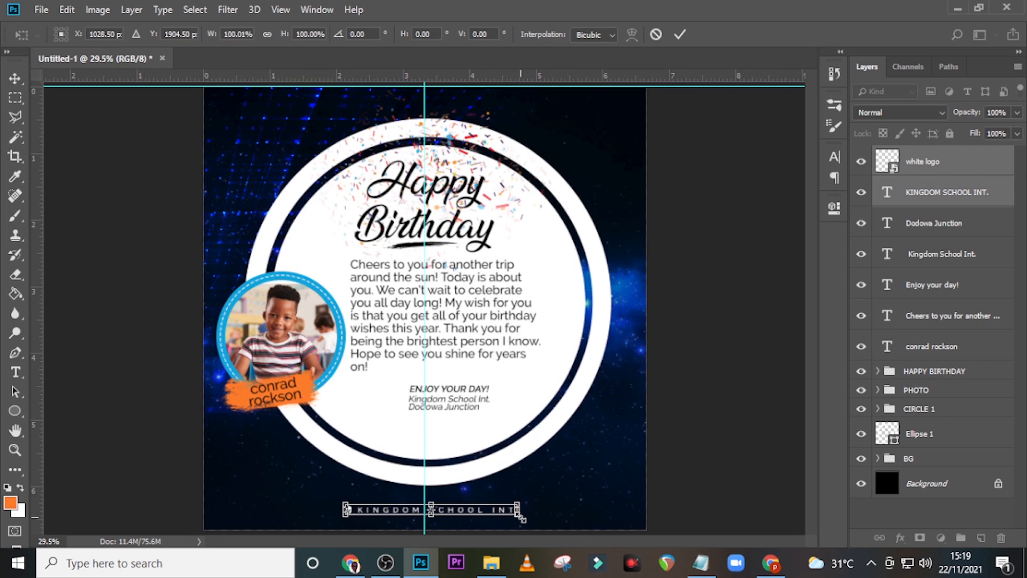
drag(521, 518, 492, 491)
key(Return)
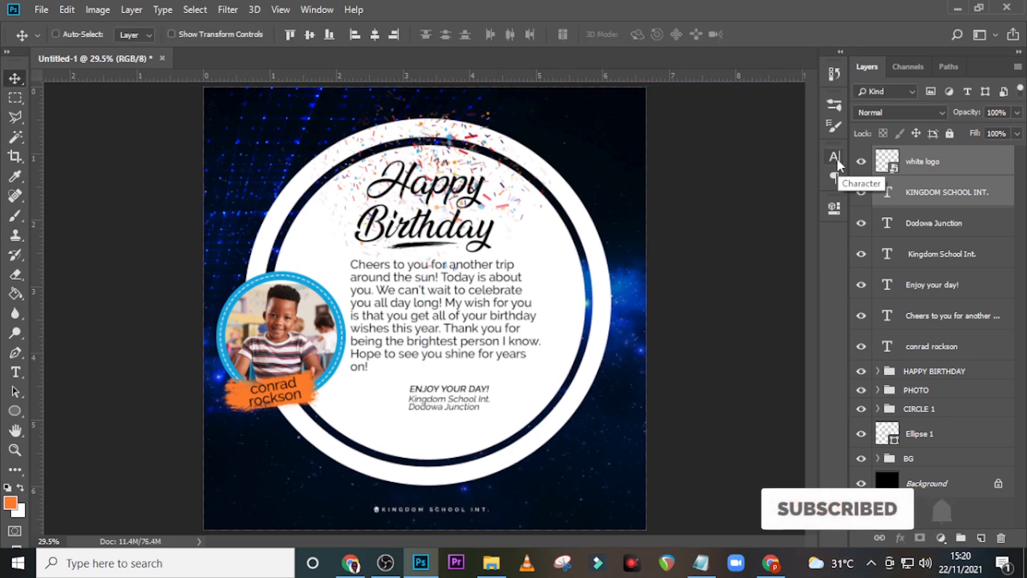